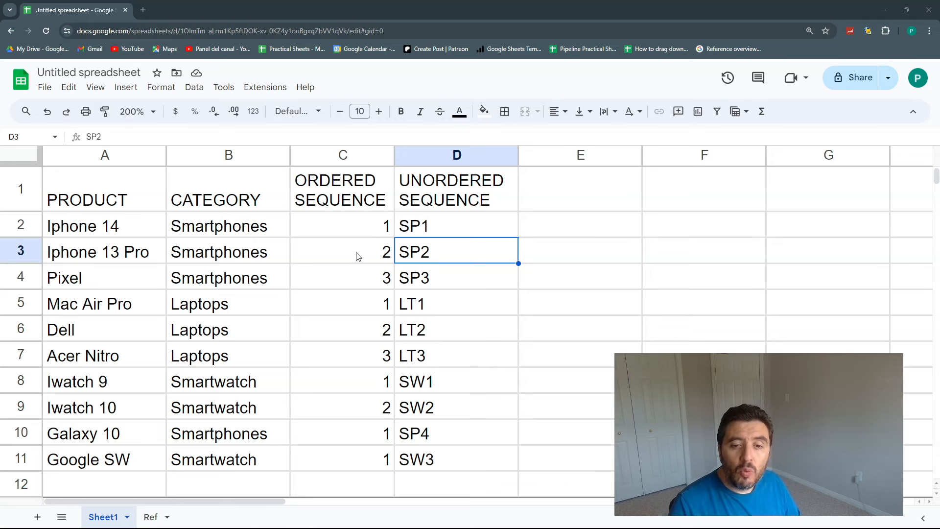
# Step: Examine how the ordered sequence numbers in column C relate to the grouped categories in column B
pyautogui.click(358, 255)
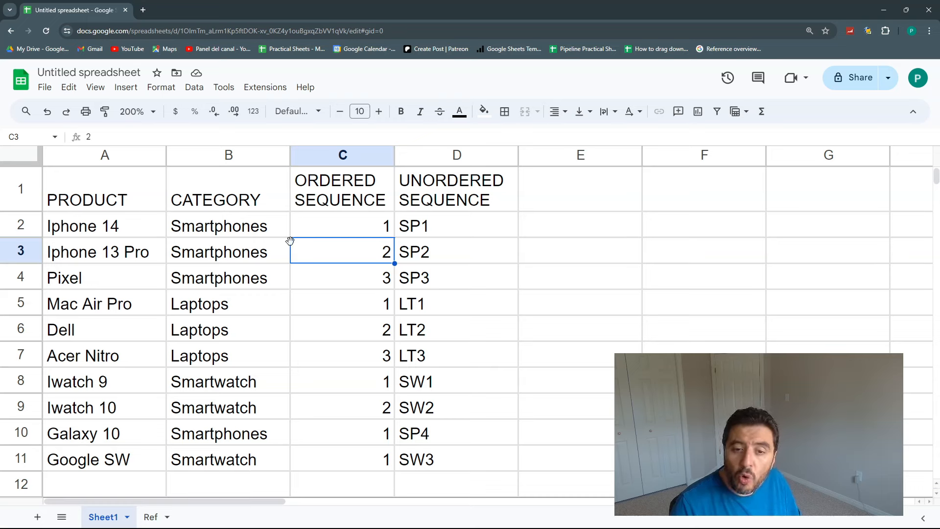
pyautogui.moveTo(266, 228); pyautogui.dragTo(257, 277)
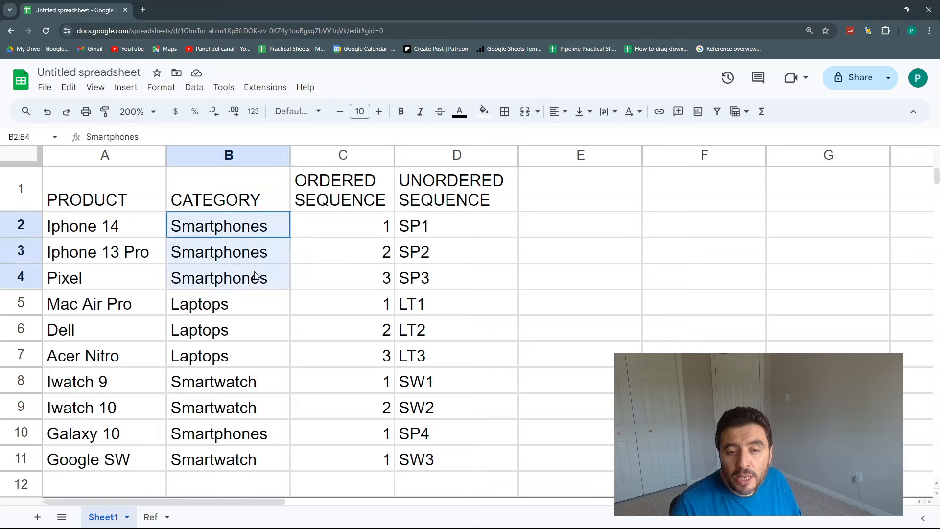
pyautogui.click(264, 307)
pyautogui.moveTo(243, 224); pyautogui.dragTo(253, 455)
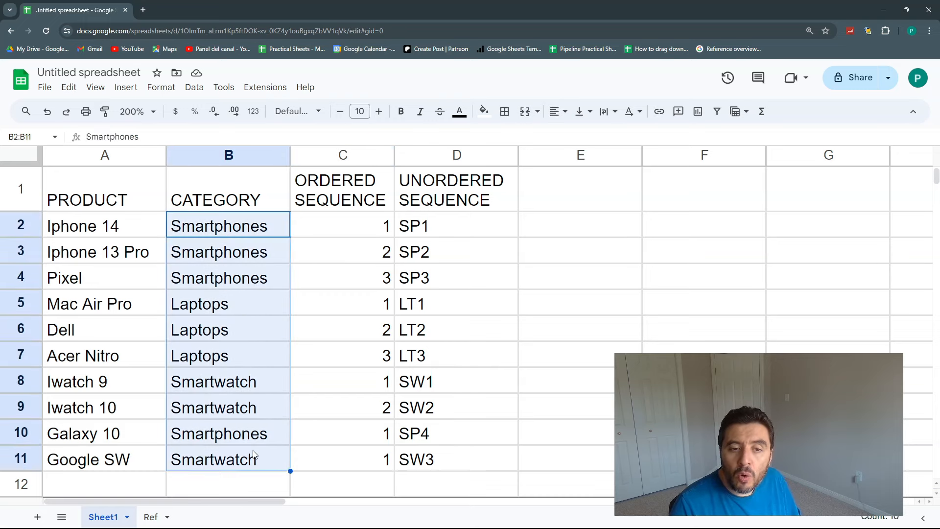
pyautogui.click(304, 319)
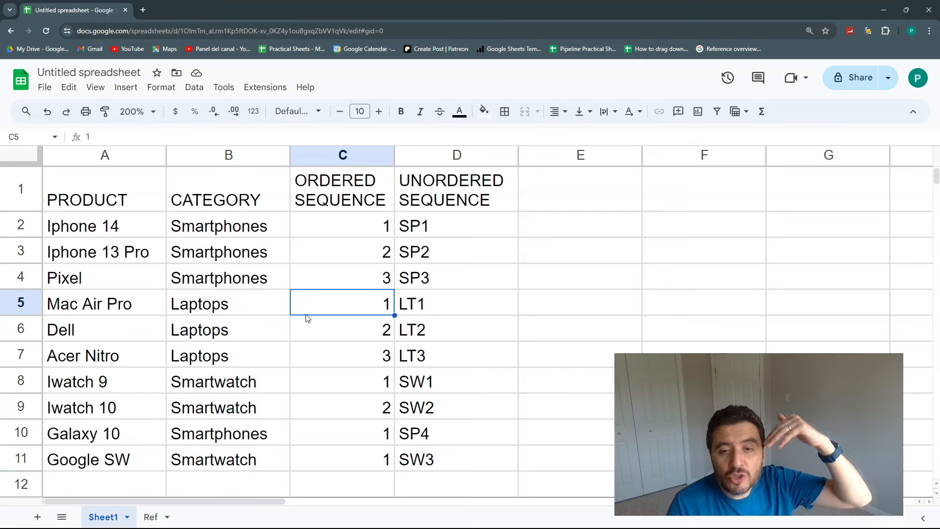
# Step: Examine the unordered sequence codes in column D and compare them with the category of each product, including row 10
pyautogui.moveTo(486, 225); pyautogui.dragTo(476, 457)
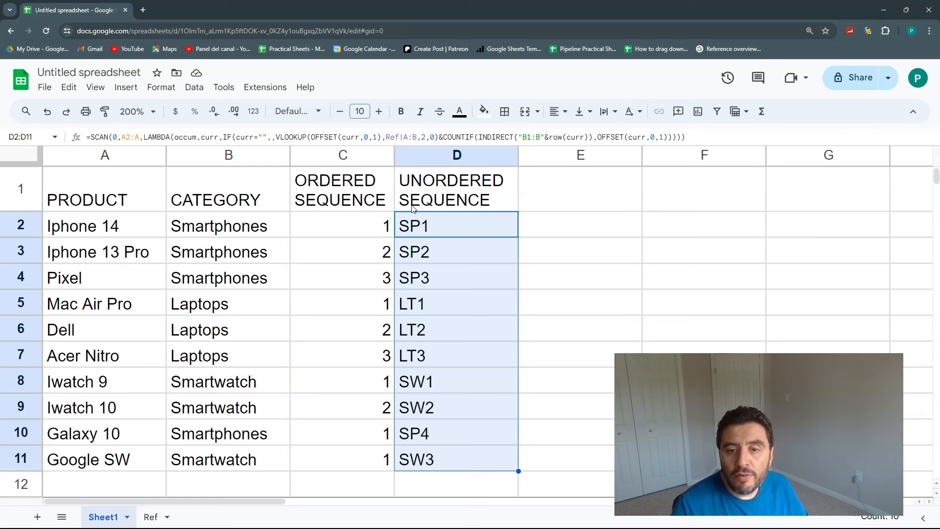
pyautogui.moveTo(433, 229); pyautogui.dragTo(428, 281)
pyautogui.click(433, 440)
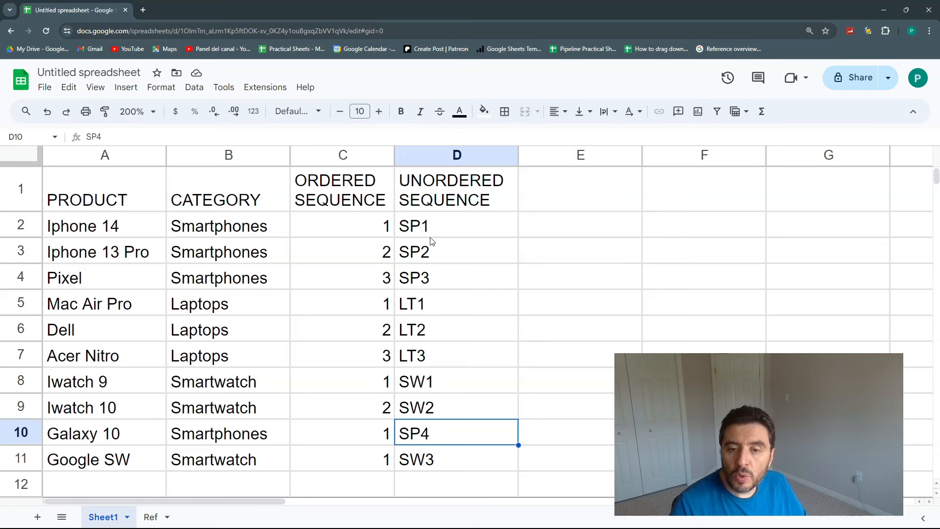
pyautogui.moveTo(239, 226); pyautogui.dragTo(250, 277)
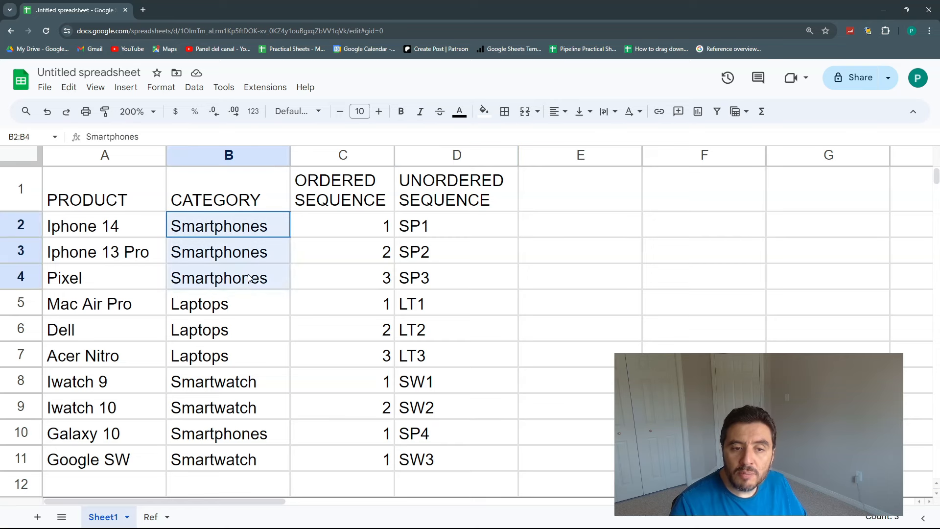
pyautogui.click(440, 230)
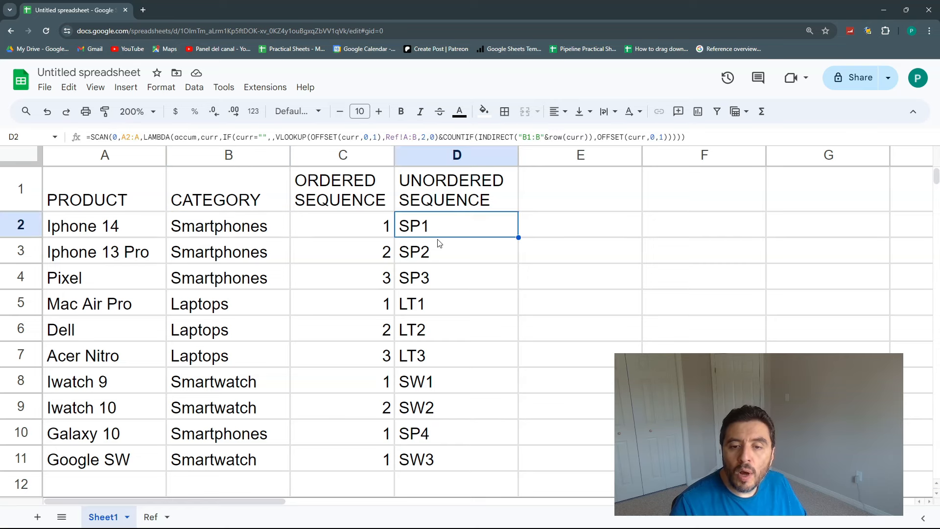
pyautogui.click(442, 257)
pyautogui.click(445, 279)
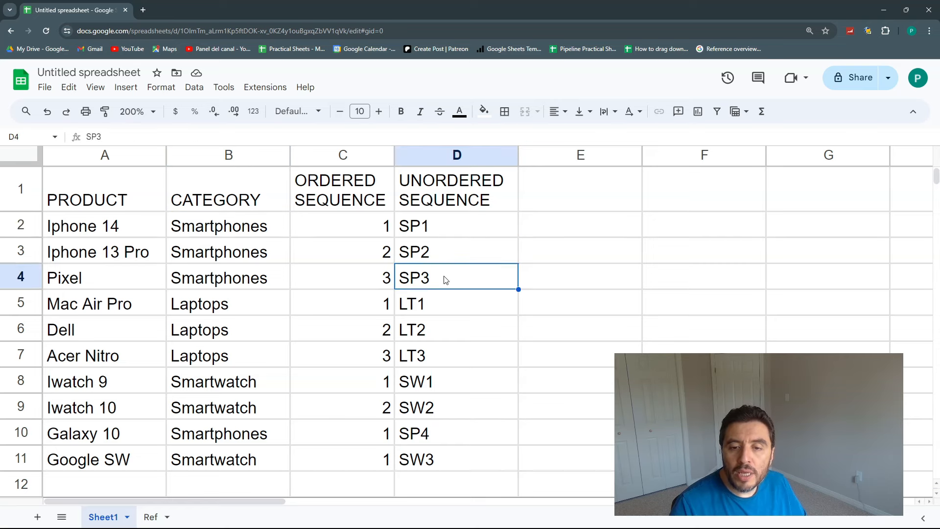
pyautogui.click(435, 441)
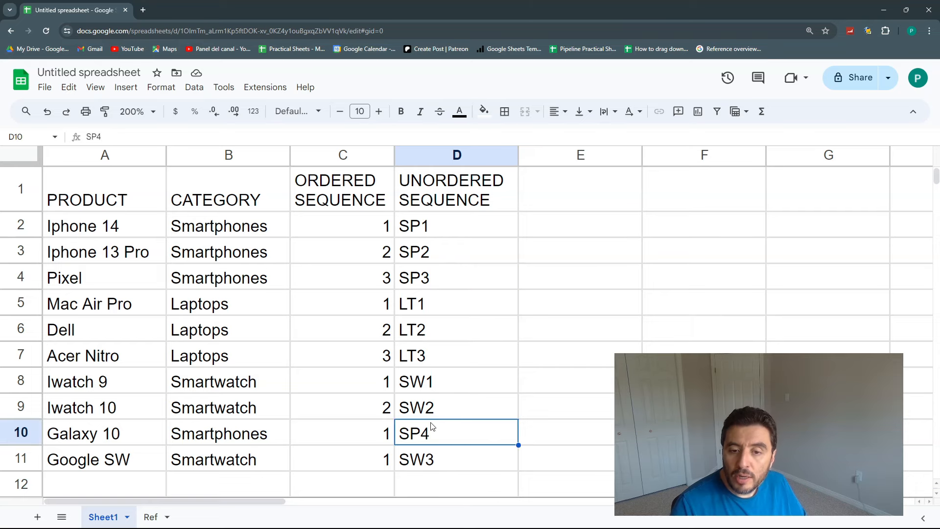
pyautogui.scroll(-3, 263, 363)
pyautogui.scroll(3, 179, 348)
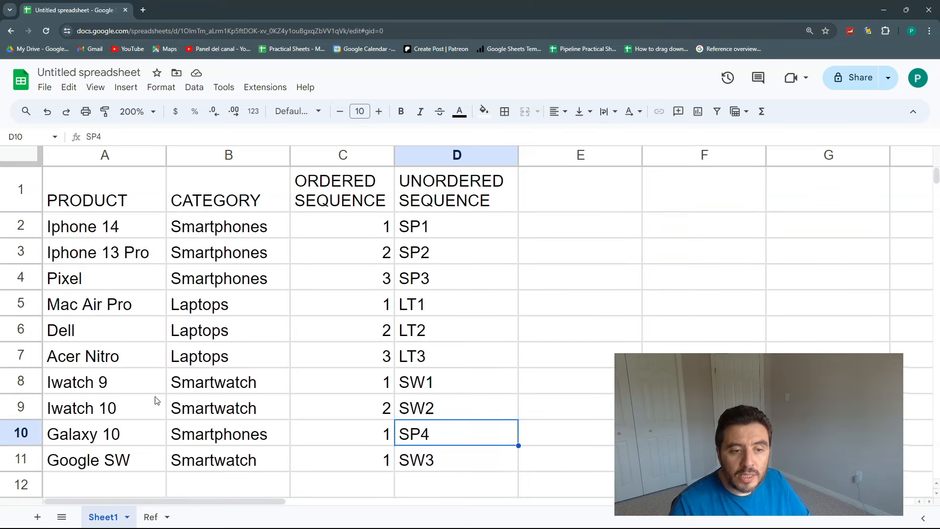
# Step: Add a product named "nEW laPTOP" in A12 with the category Laptops in B12 and check its sequence code
pyautogui.scroll(-1, 147, 404)
pyautogui.click(133, 392)
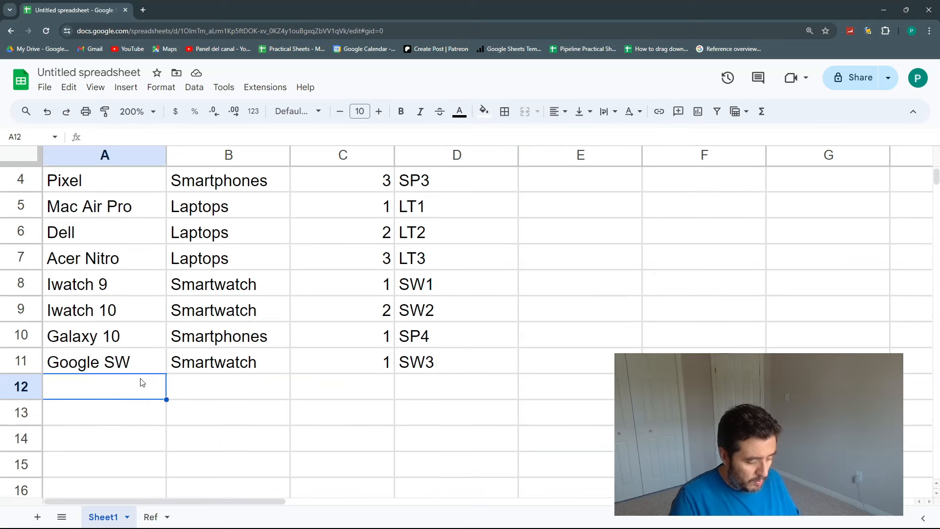
pyautogui.write('nEW laPTOP')
pyautogui.press('Tab')
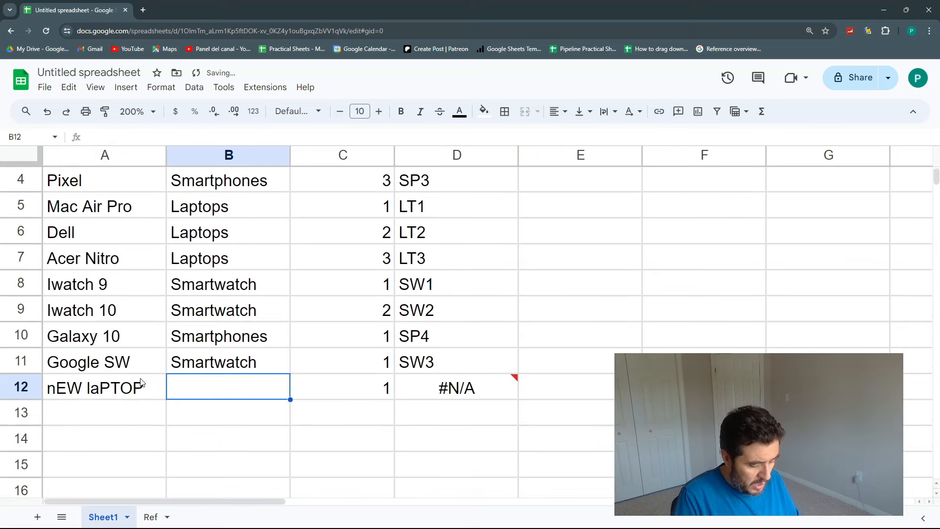
pyautogui.write('Laptop')
pyautogui.press('Tab')
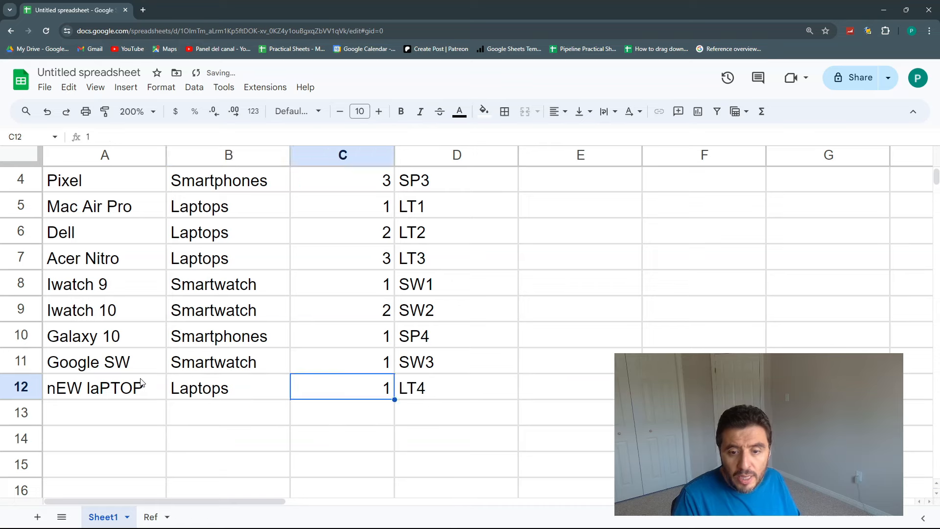
pyautogui.press('Tab')
pyautogui.scroll(3, 142, 364)
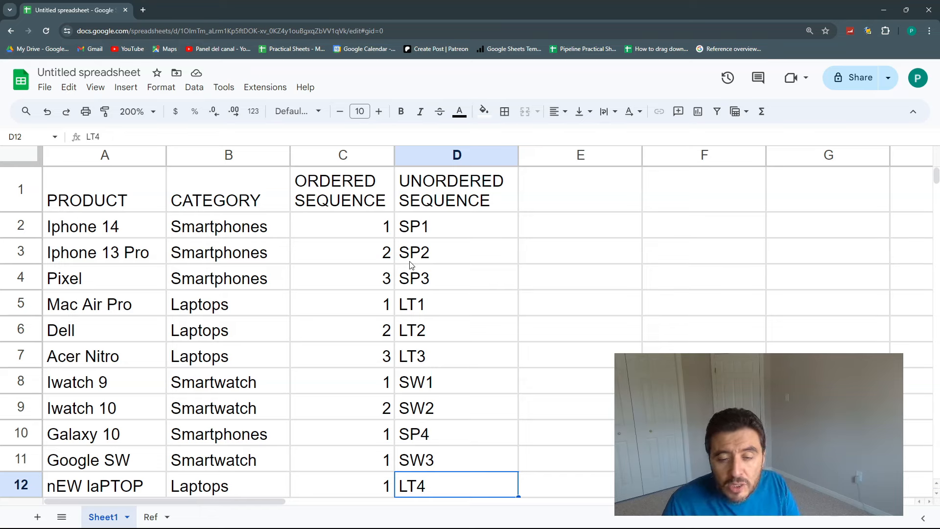
# Step: Review the category codes on the Ref sheet and return to Sheet1
pyautogui.click(150, 517)
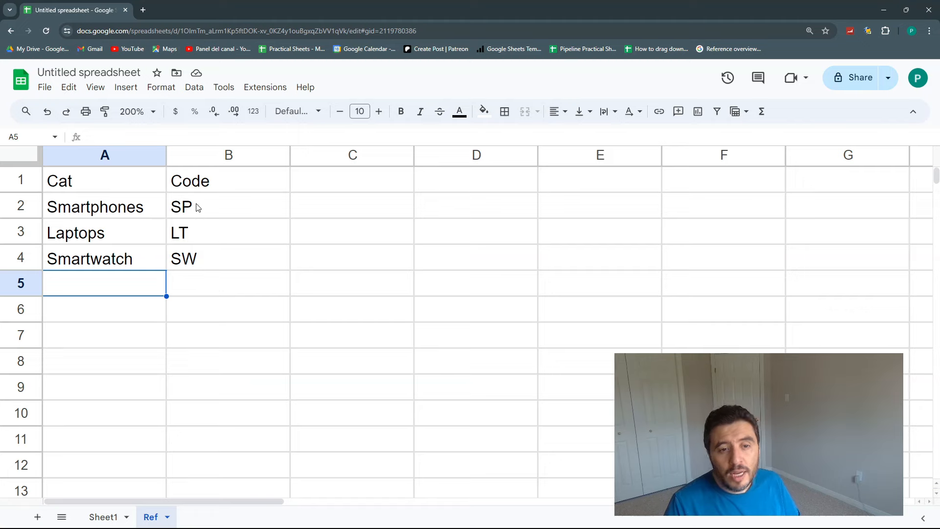
pyautogui.click(105, 517)
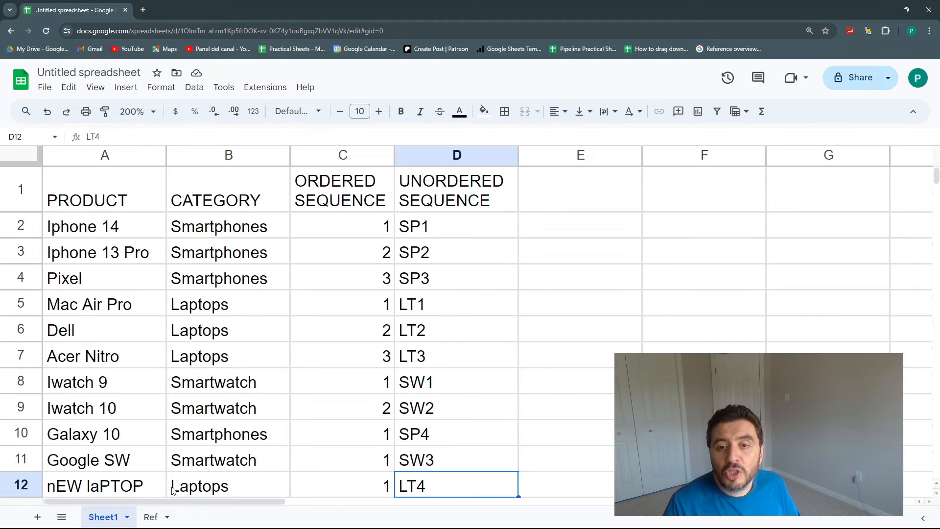
pyautogui.click(483, 338)
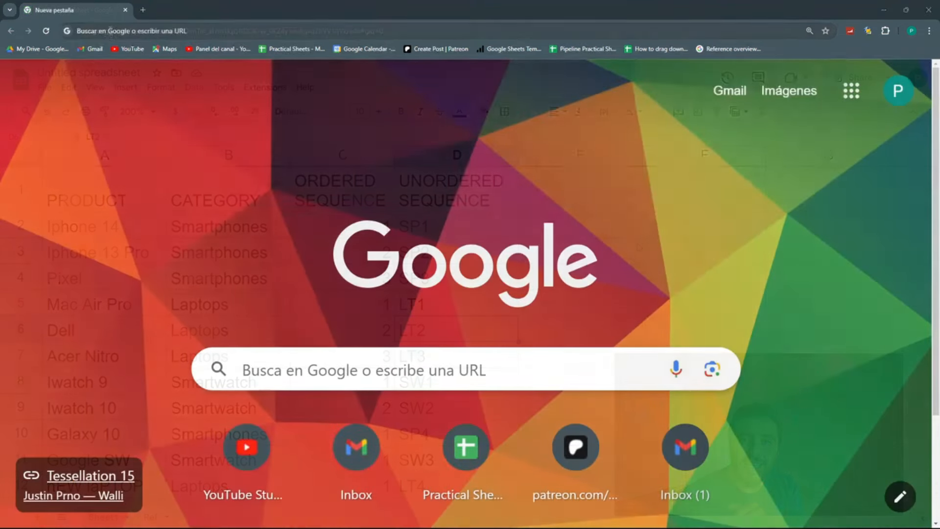
# Step: Create a new blank Google Sheets spreadsheet by going to sheets.new in the browser
pyautogui.click(110, 31)
pyautogui.write('sheets.new')
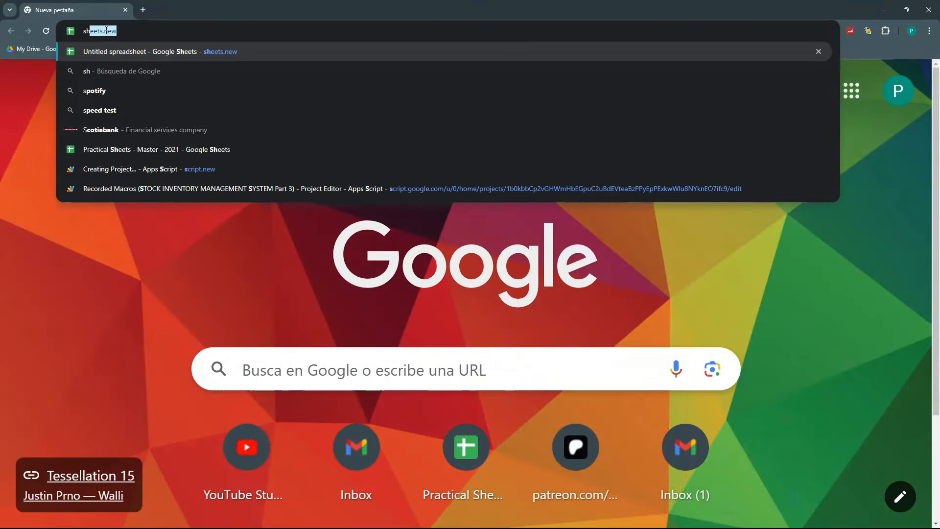
pyautogui.press('Return')
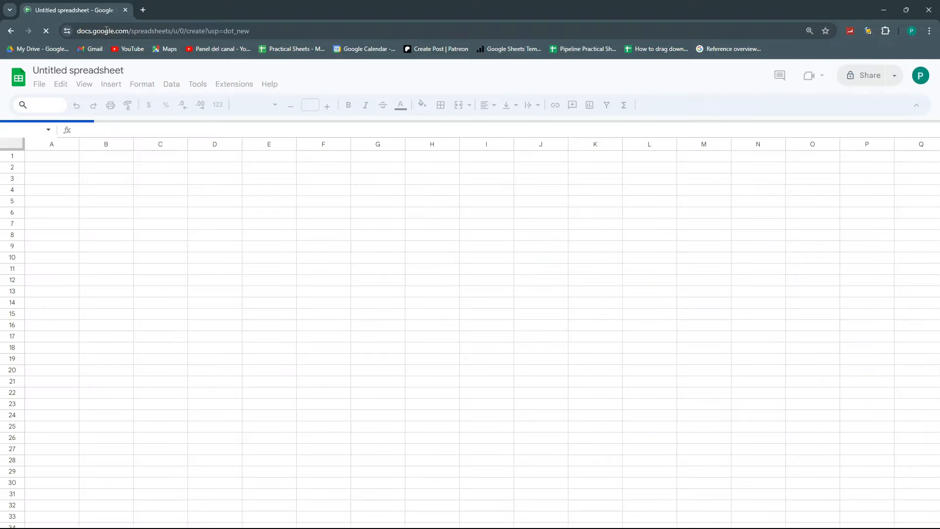
# Step: Enlarge the browser page to 175% and set the spreadsheet zoom to 200%
pyautogui.click(273, 245)
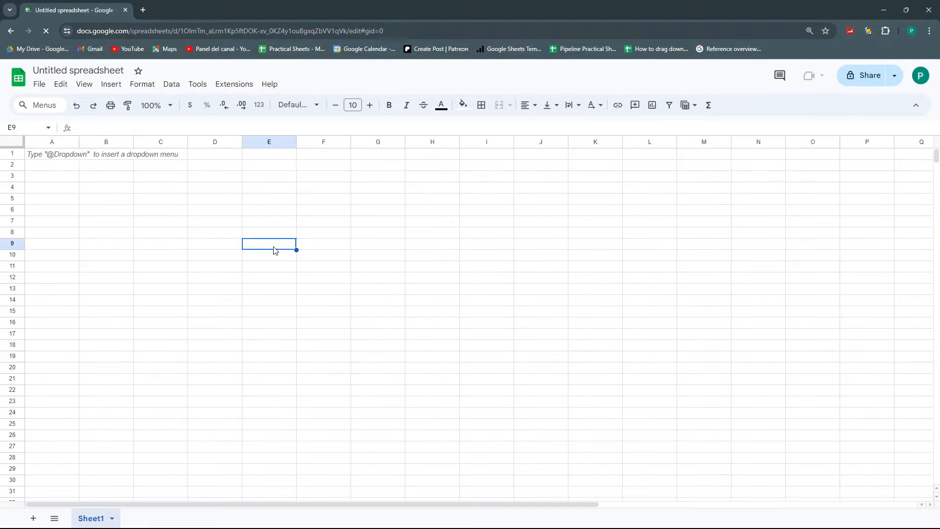
pyautogui.hotkey('ctrl', '+')
pyautogui.hotkey('ctrl', '+')
pyautogui.hotkey('ctrl', '+')
pyautogui.hotkey('ctrl', '+')
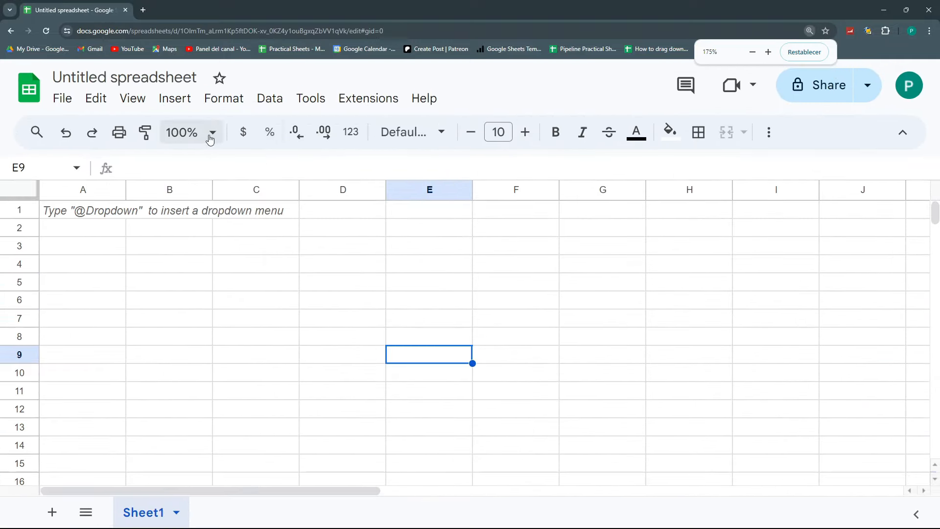
pyautogui.click(211, 132)
pyautogui.click(189, 328)
pyautogui.click(206, 271)
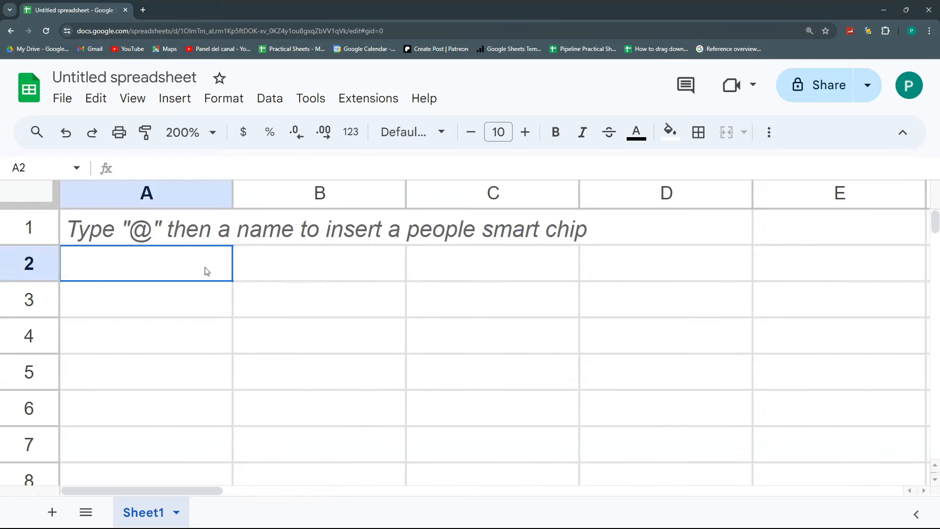
# Step: Enter the header CATEGORY in A1 and the header PRODUCT in B1
pyautogui.click(197, 229)
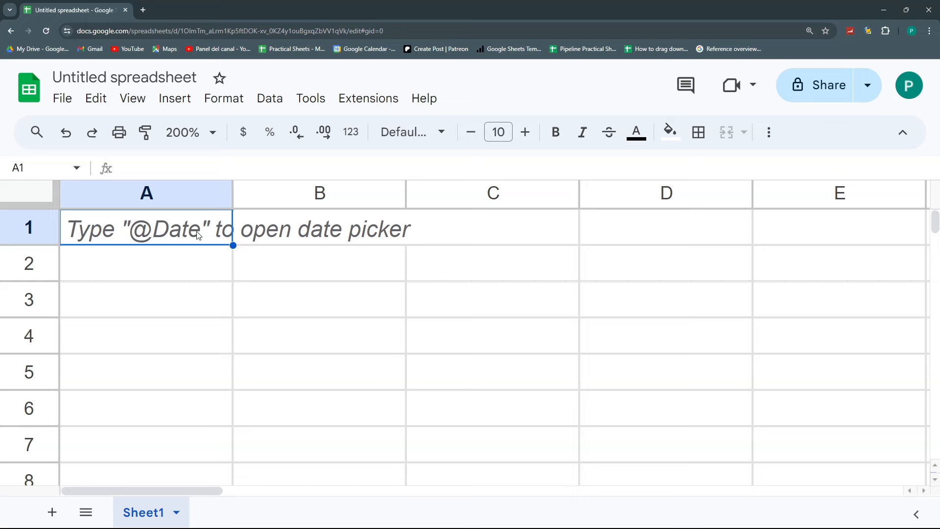
pyautogui.write('ca')
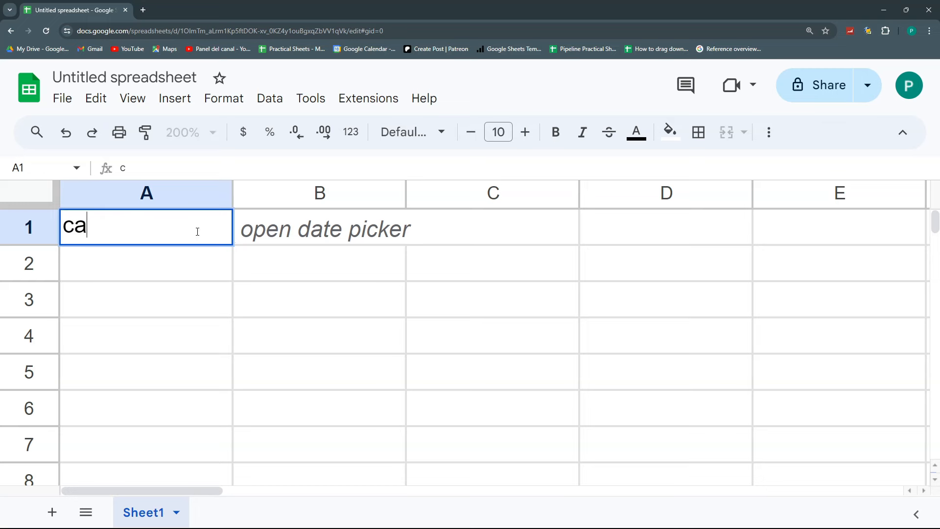
pyautogui.press('BackSpace')
pyautogui.press('BackSpace')
pyautogui.write('CATEGORY')
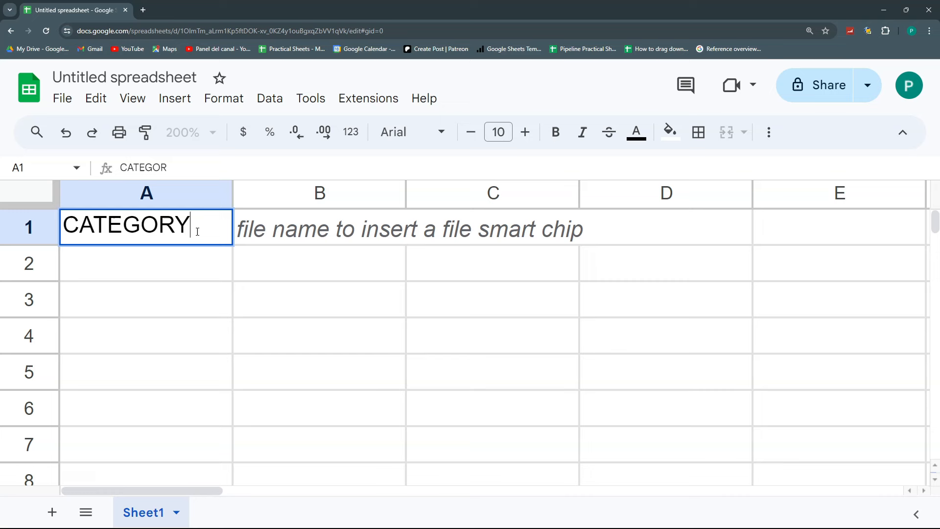
pyautogui.press('Return')
pyautogui.click(292, 221)
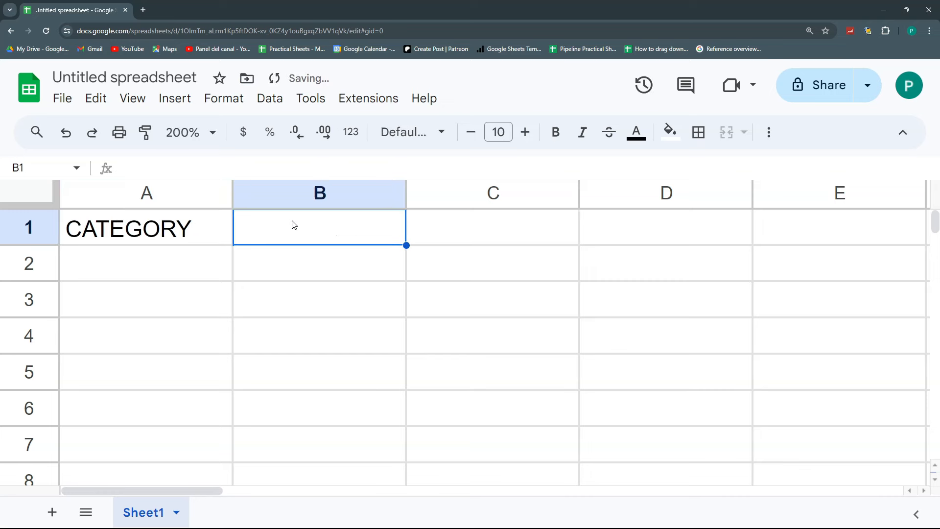
pyautogui.write('P')
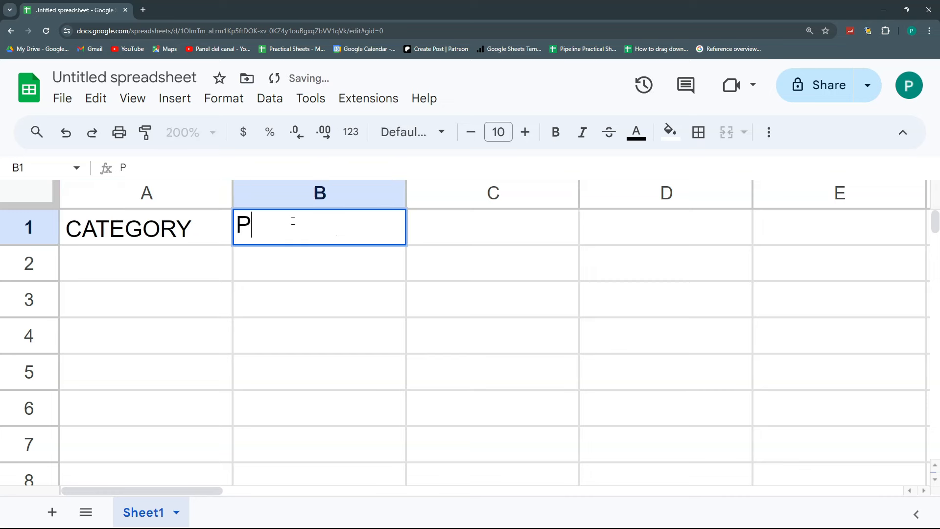
pyautogui.write('RODUCT')
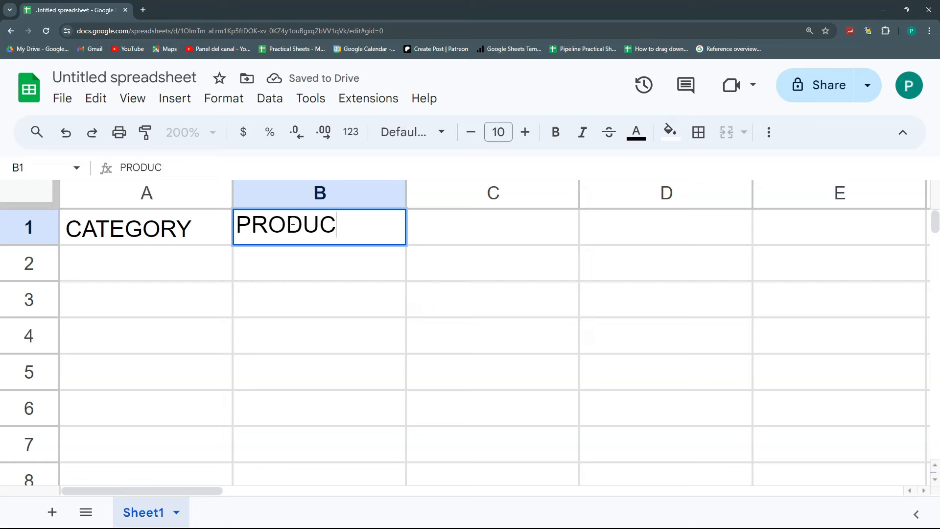
pyautogui.press('Return')
# Step: Rearrange the headers so that PRODUCT is in A1 and CATEGORY is in B1
pyautogui.click(193, 240)
pyautogui.moveTo(195, 212); pyautogui.dragTo(505, 216)
pyautogui.moveTo(386, 233); pyautogui.dragTo(327, 248)
# Step: Enter the products Iphone 14, Iphone 13 Pro and Pixel in cells A2 to A4
pyautogui.click(182, 275)
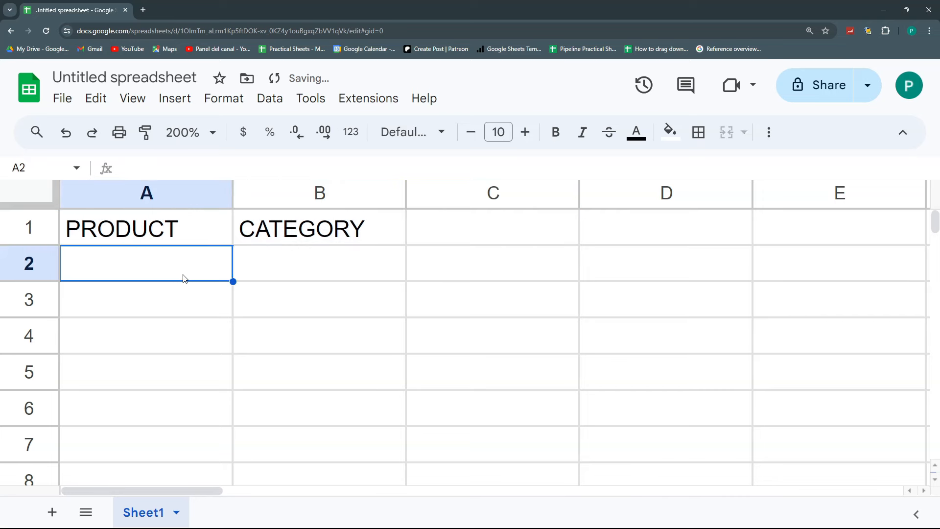
pyautogui.write('Iphone')
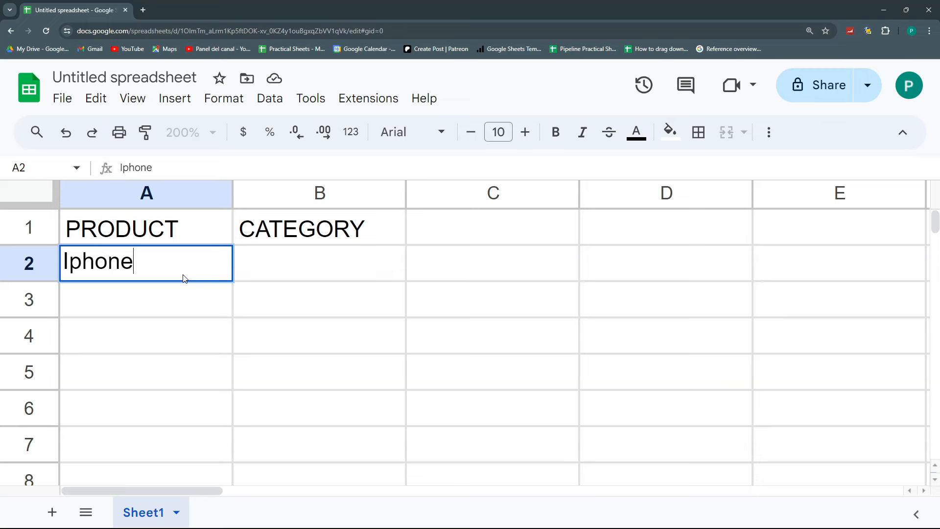
pyautogui.write(' 14')
pyautogui.press('Return')
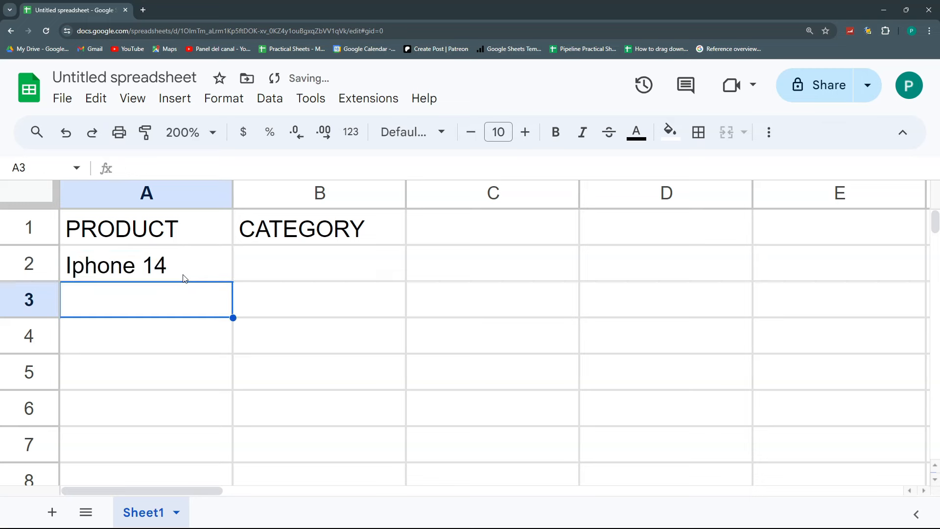
pyautogui.write('Iphone 13 ')
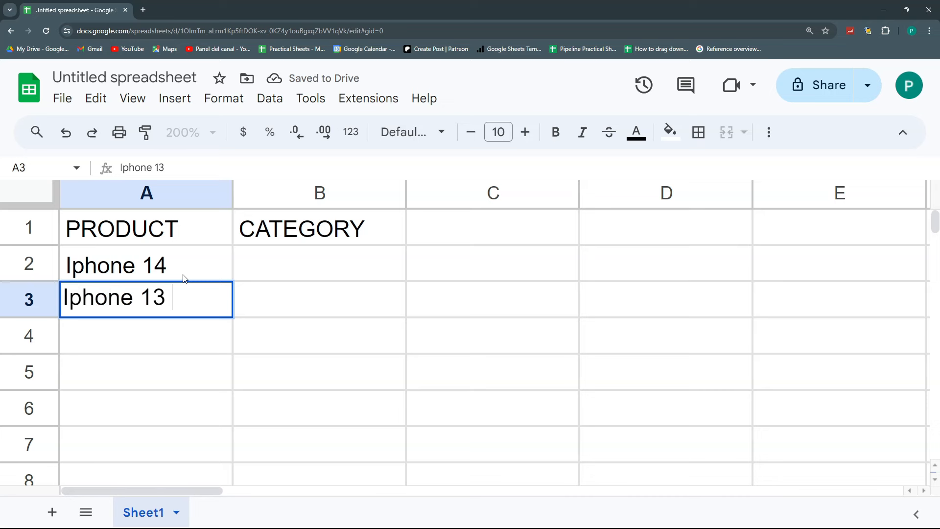
pyautogui.write('Pro')
pyautogui.press('Return')
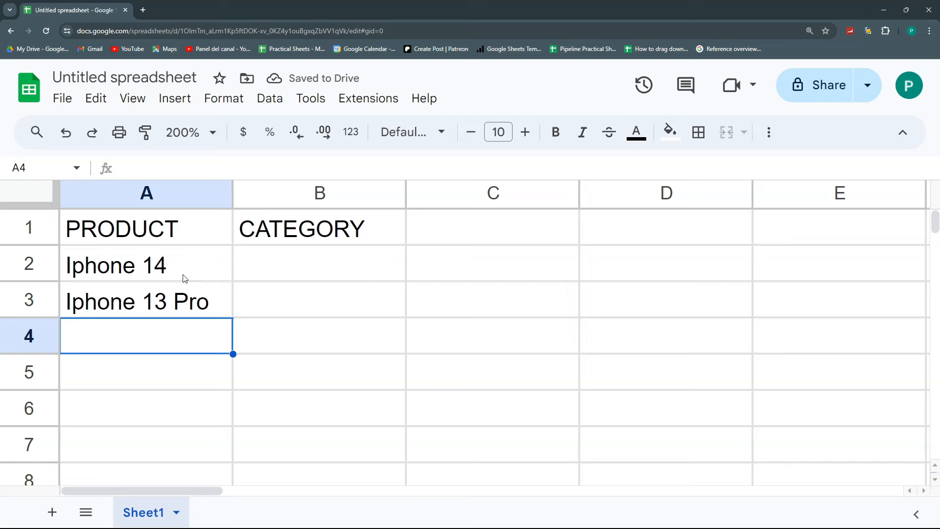
pyautogui.write('Pixel')
pyautogui.press('Return')
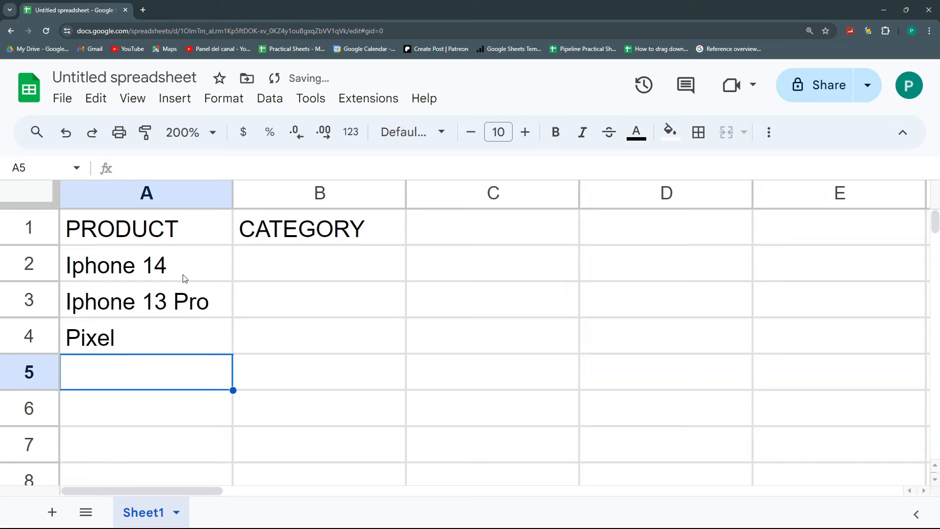
# Step: Enter the category Smartphones in B2 and copy it to B3 and B4
pyautogui.press('Up')
pyautogui.press('Up')
pyautogui.press('Up')
pyautogui.press('Right')
pyautogui.write('Smartphones')
pyautogui.press('Return')
pyautogui.press('Up')
pyautogui.hotkey('ctrl', 'c')
pyautogui.press('Down')
pyautogui.hotkey('ctrl', 'v')
pyautogui.press('Down')
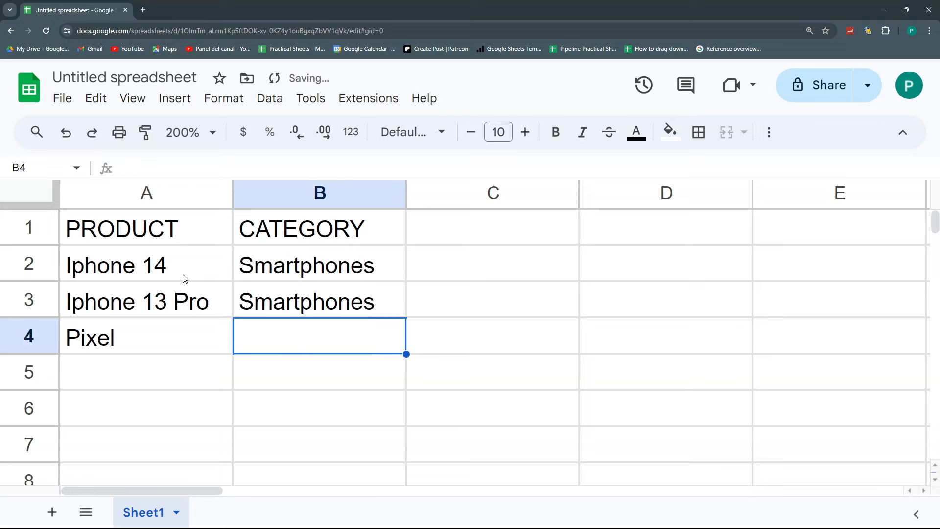
pyautogui.hotkey('ctrl', 'v')
# Step: Fill row 5 with the category Laptops in B5 and the product Mac Air Pro in A5
pyautogui.press('Down')
pyautogui.write('Laptops')
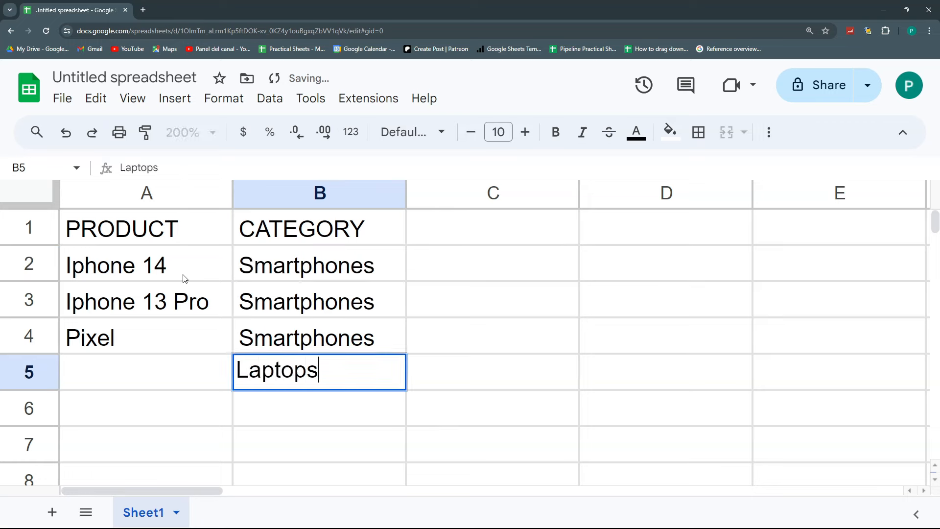
pyautogui.press('Left')
pyautogui.write('Mac')
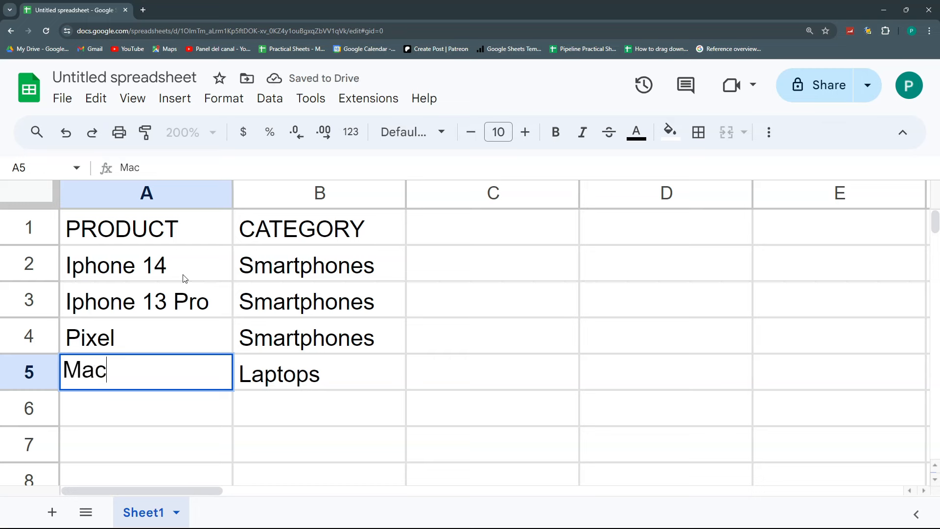
pyautogui.write(' Air Pro')
pyautogui.press('Return')
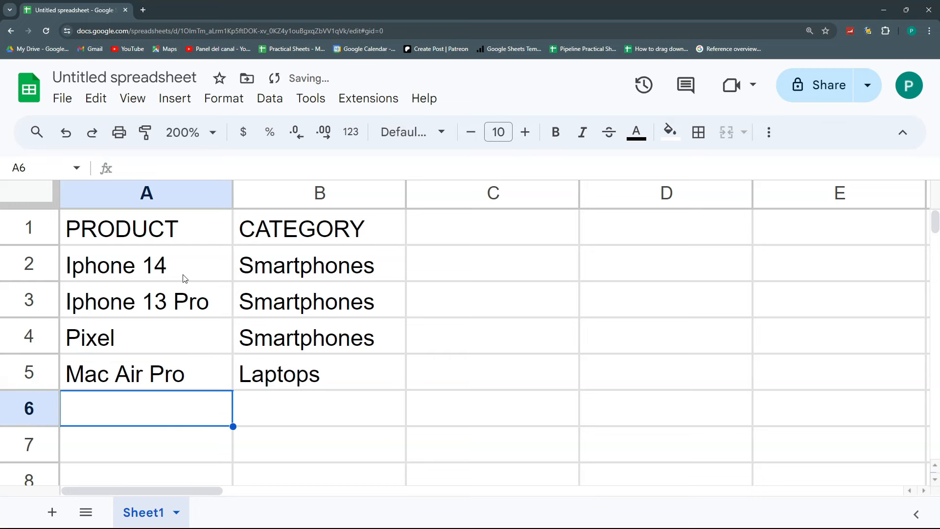
# Step: Enter the products Dell in A6 and Acer Nitro in A7
pyautogui.write('Dell')
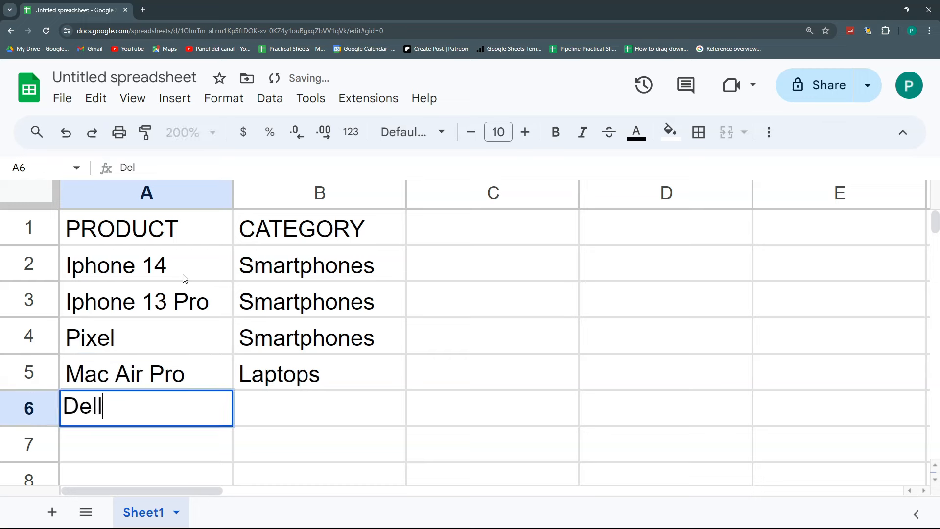
pyautogui.press('Return')
pyautogui.write('Acer Nitro')
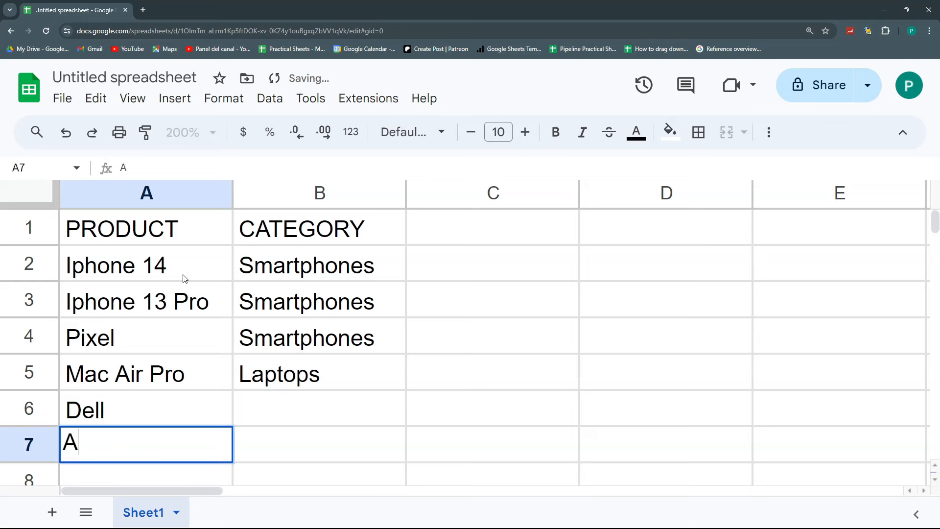
pyautogui.press('Return')
# Step: Copy the Laptops category from B5 to B6 and B7
pyautogui.press('Up')
pyautogui.press('Up')
pyautogui.press('Up')
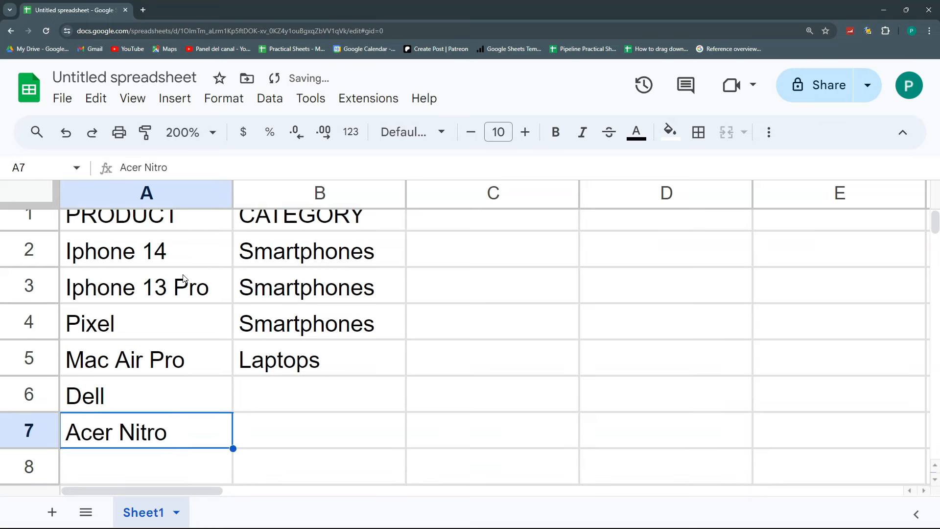
pyautogui.press('Right')
pyautogui.hotkey('ctrl', 'c')
pyautogui.press('Down')
pyautogui.hotkey('ctrl', 'v')
pyautogui.press('Down')
pyautogui.hotkey('ctrl', 'v')
pyautogui.press('Down')
pyautogui.press('Left')
# Step: Fill row 8 with the category Smartwatch in B8 and the product Iwatch 9 in A8
pyautogui.scroll(-2, 281, 366)
pyautogui.click(281, 366)
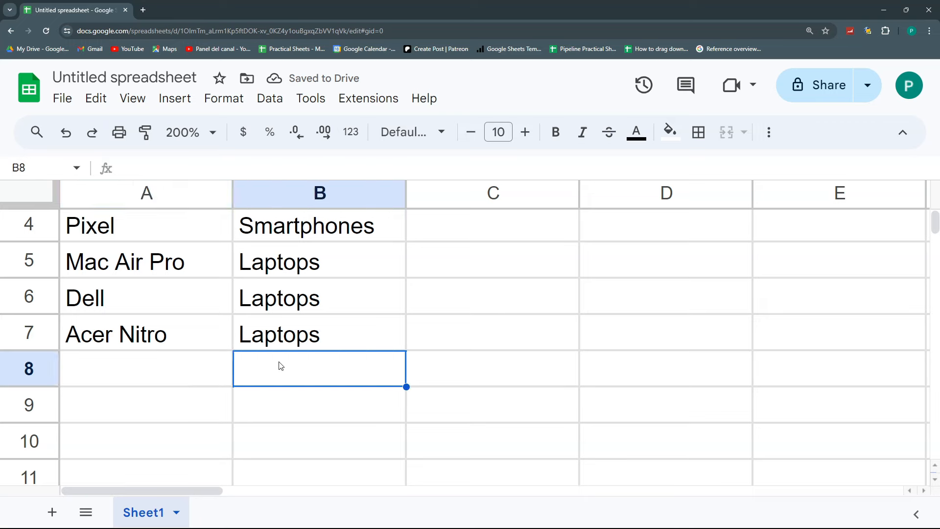
pyautogui.write('Smartwatch')
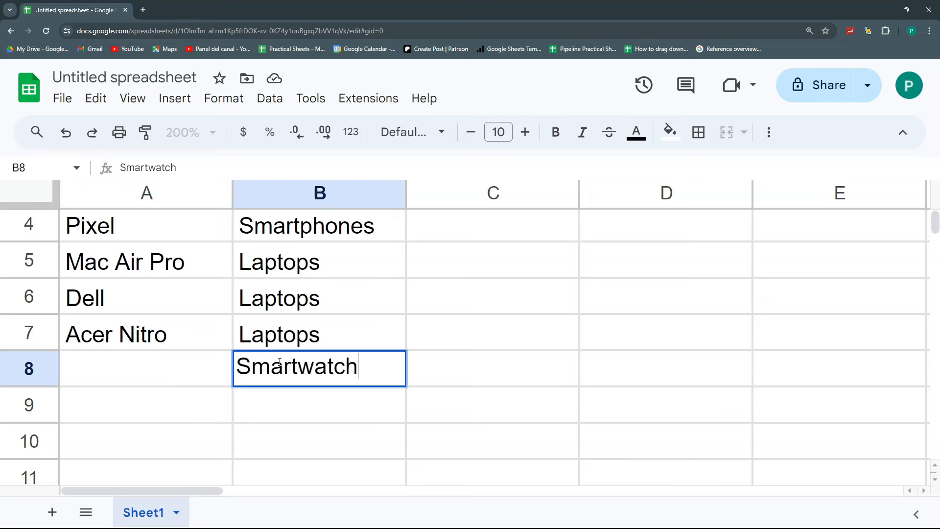
pyautogui.press('Left')
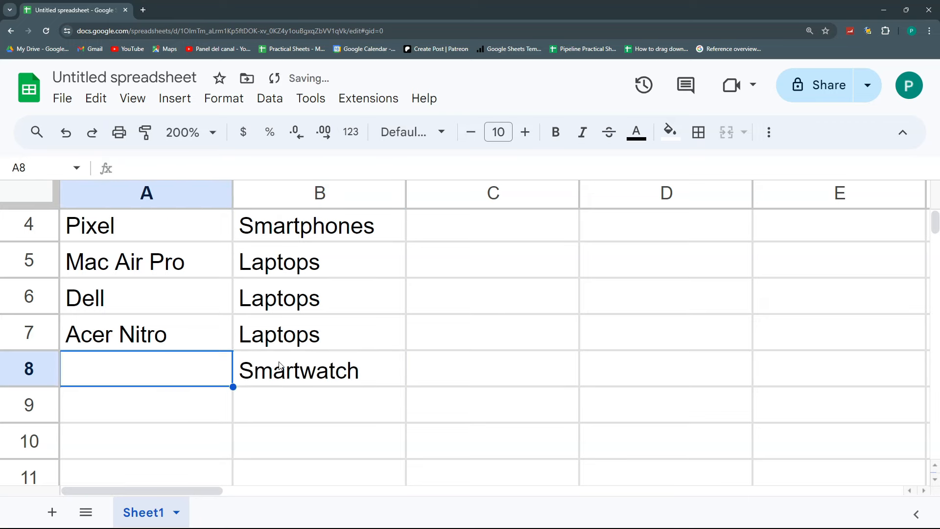
pyautogui.write('Iwatch 9')
pyautogui.press('Return')
# Step: Fill row 9 by copying the row above, changing the product in A9 to Iwatch 10 and keeping the category Smartwatch in B9
pyautogui.press('Up')
pyautogui.hotkey('ctrl', 'c')
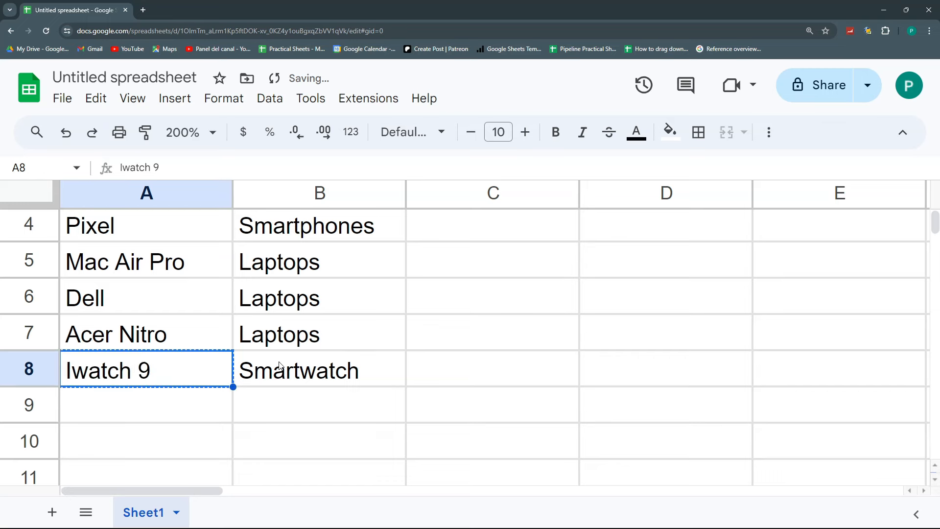
pyautogui.press('Down')
pyautogui.hotkey('ctrl', 'v')
pyautogui.press('F2')
pyautogui.press('BackSpace')
pyautogui.write('10')
pyautogui.press('Return')
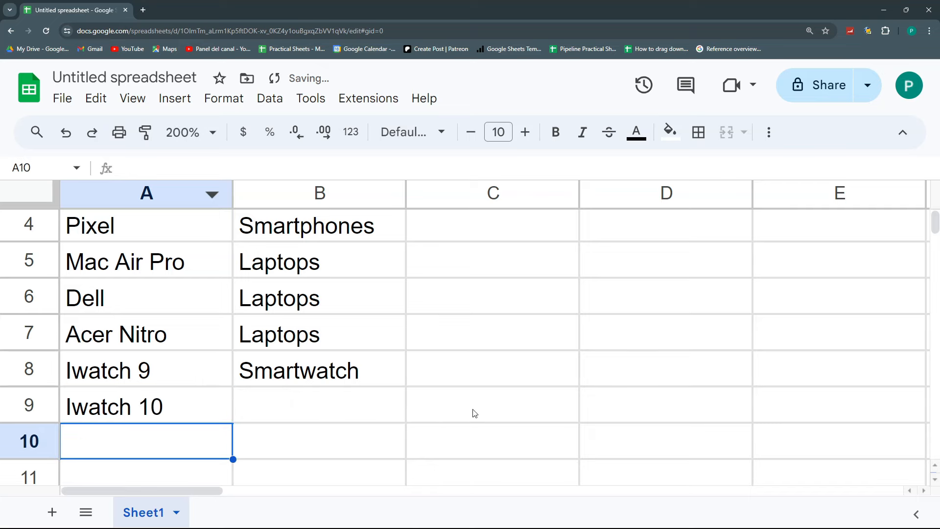
pyautogui.click(399, 380)
pyautogui.moveTo(406, 386); pyautogui.dragTo(406, 420)
# Step: Fill row 10 with the category Smartphones in B10 and the product Galaxy 10 in A10
pyautogui.scroll(3, 374, 364)
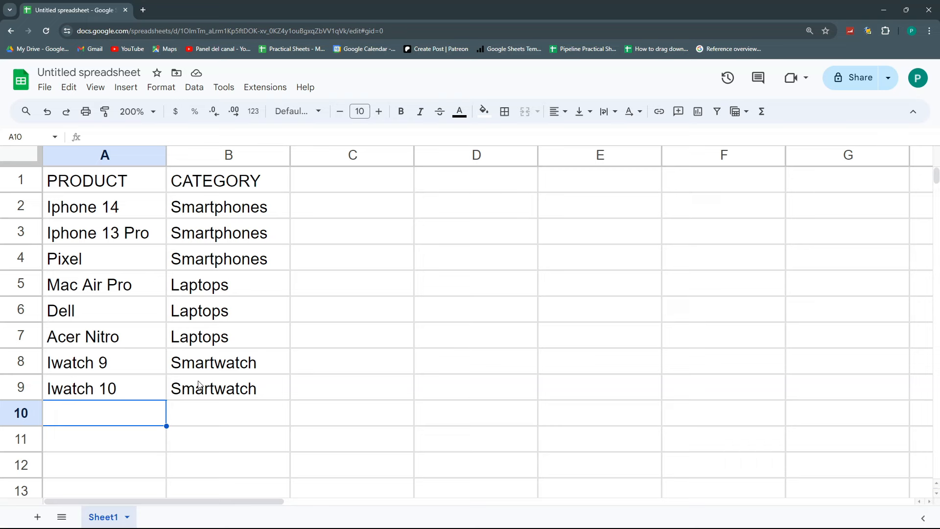
pyautogui.click(216, 409)
pyautogui.write('Smar')
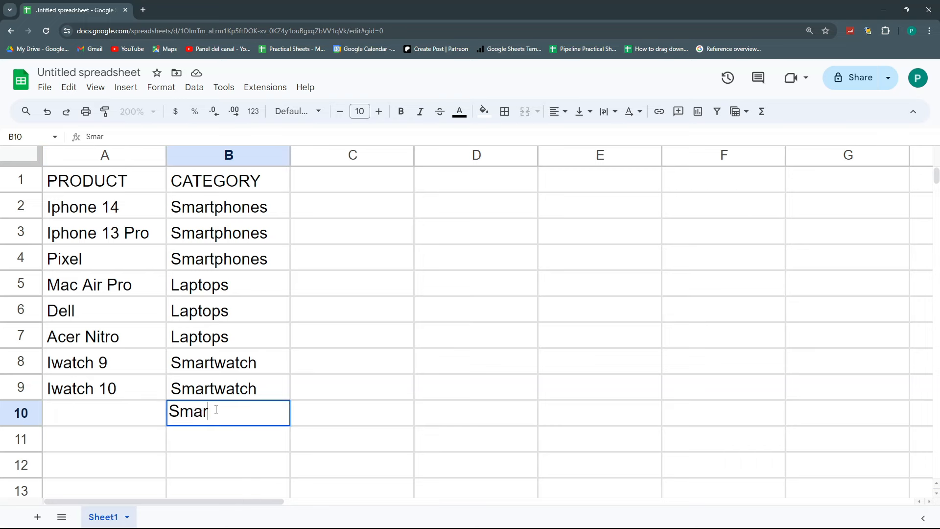
pyautogui.write('tphones')
pyautogui.hotkey('shift', 'Tab')
pyautogui.write('Galaxy 10')
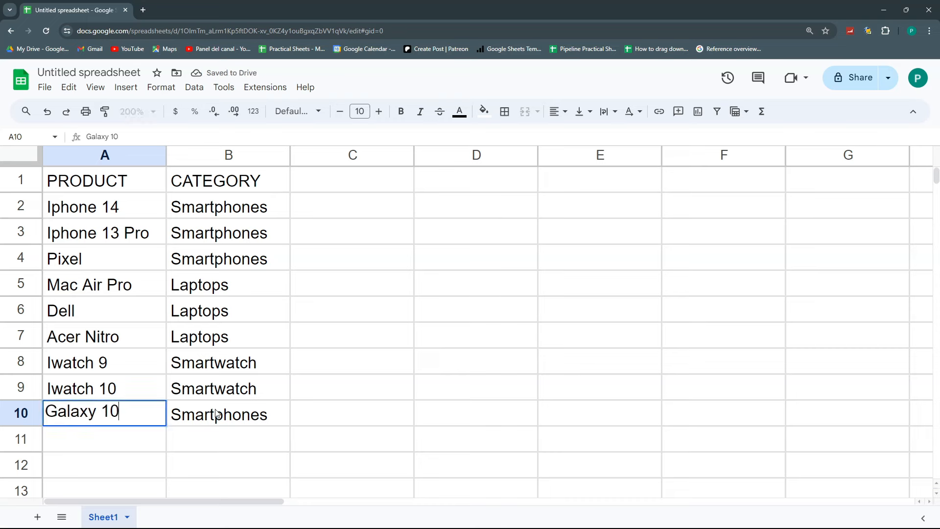
pyautogui.press('Return')
pyautogui.moveTo(313, 201); pyautogui.dragTo(333, 416)
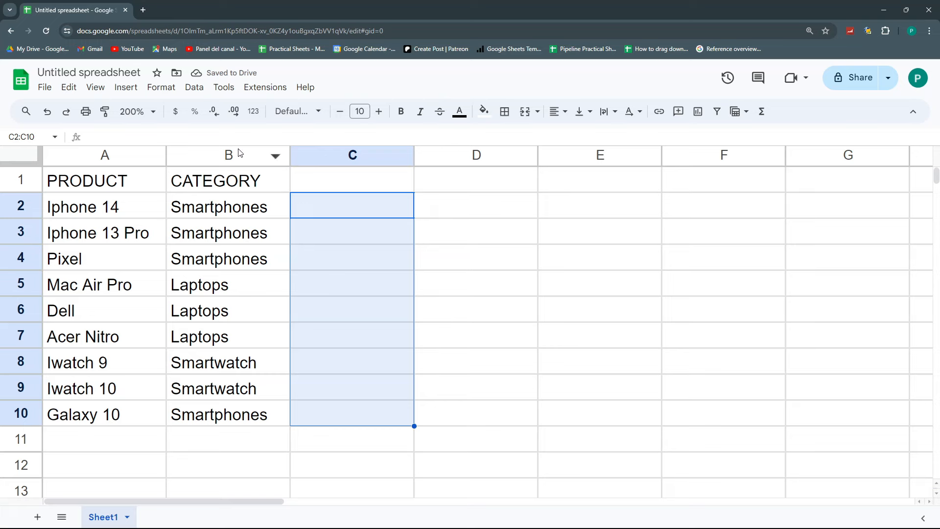
pyautogui.click(349, 217)
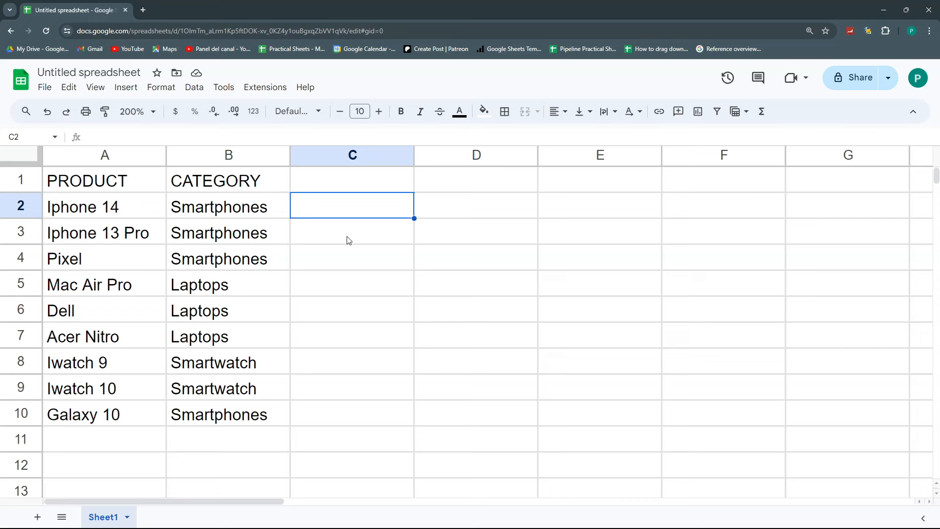
pyautogui.write('=s')
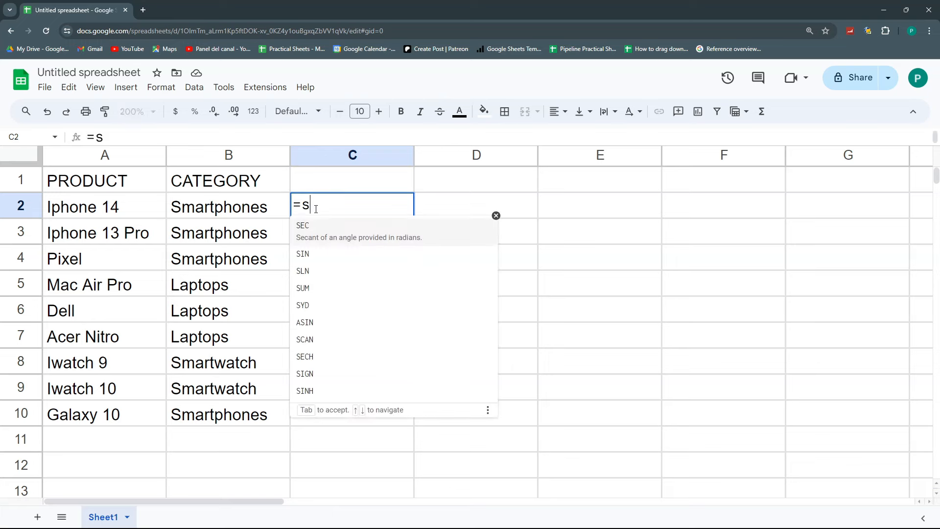
pyautogui.press('Escape')
pyautogui.press('Escape')
# Step: Begin a SCAN formula in C2 with the initial value 0 and the product range A2:A10
pyautogui.hotkey('ctrl', '+')
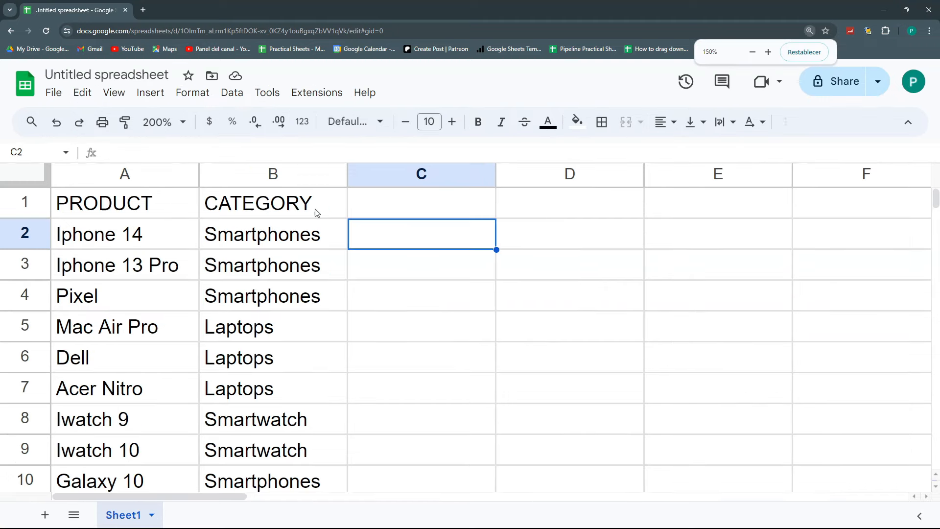
pyautogui.write('=scan')
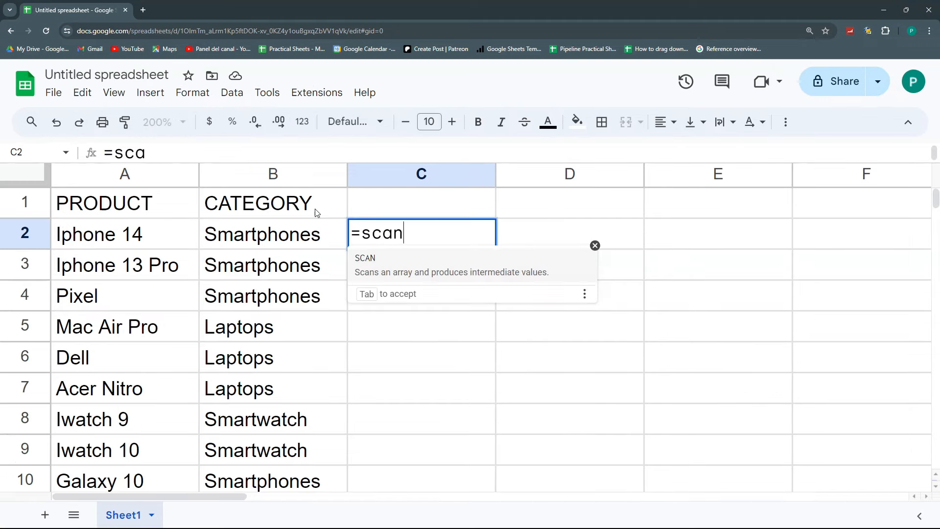
pyautogui.write('(')
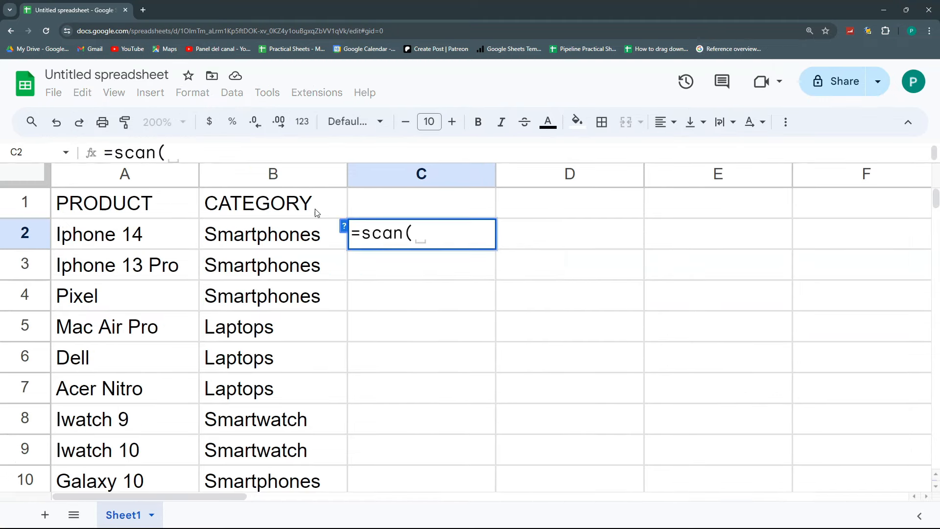
pyautogui.click(345, 226)
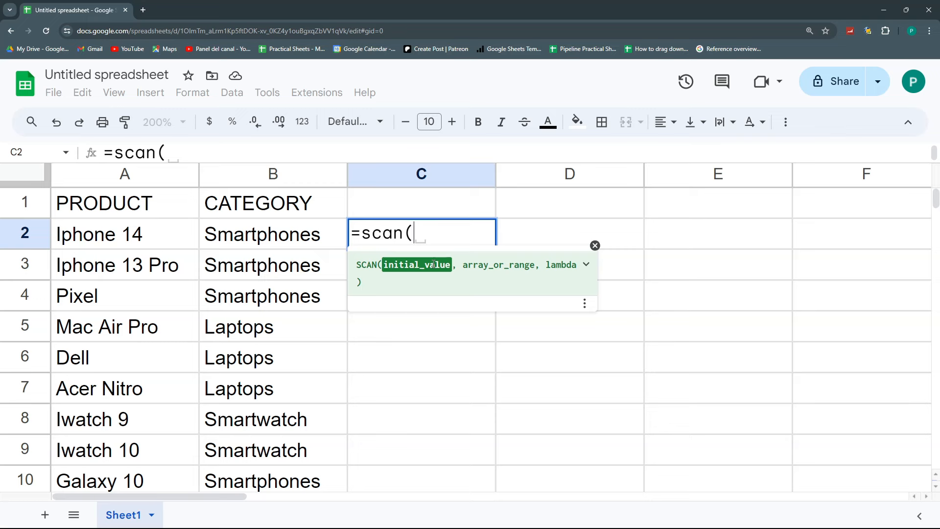
pyautogui.write('0')
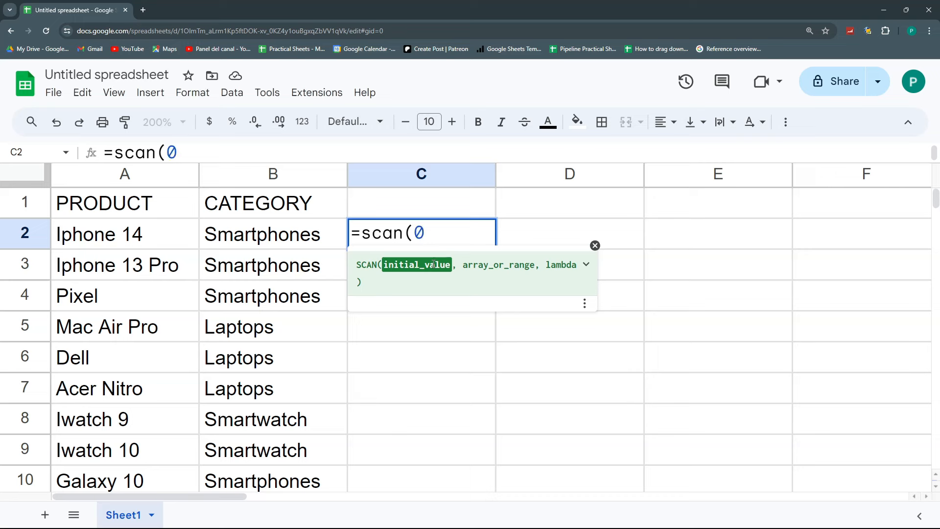
pyautogui.write(',')
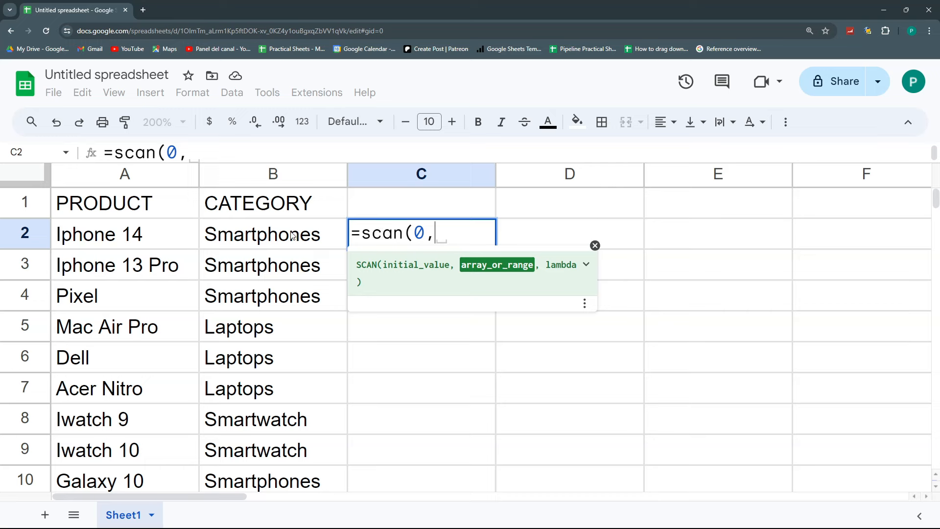
pyautogui.moveTo(127, 227); pyautogui.dragTo(130, 418)
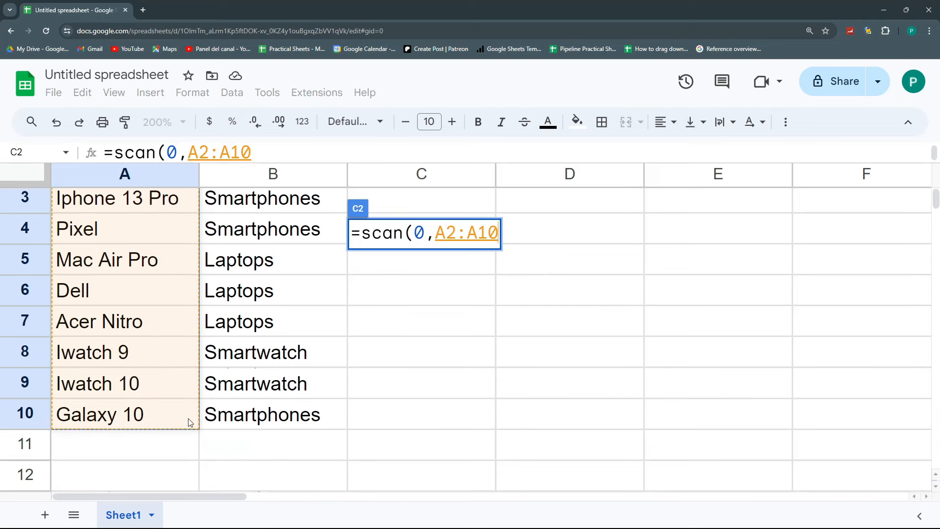
pyautogui.scroll(2, 313, 397)
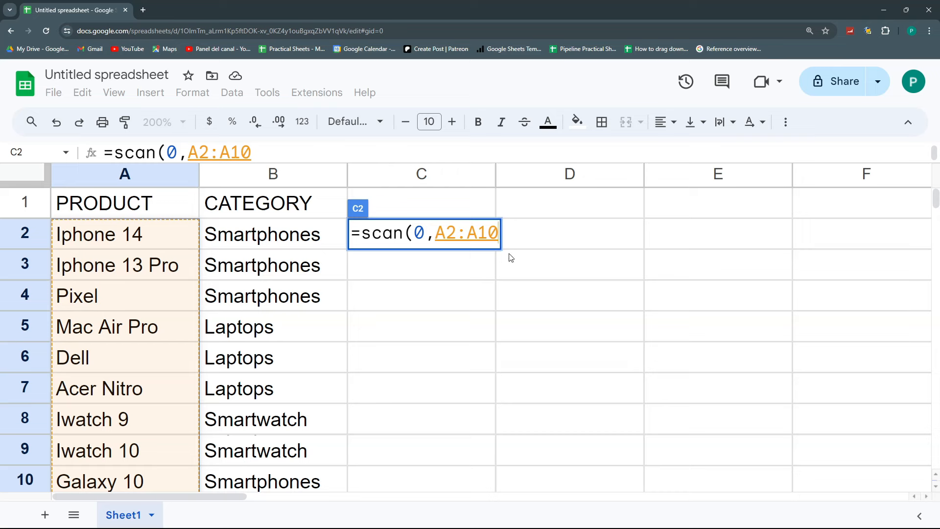
pyautogui.write(',')
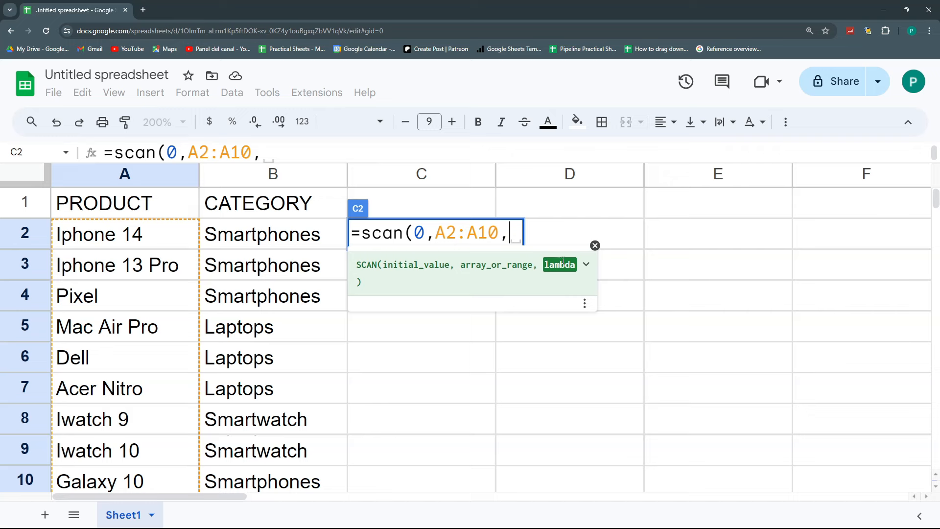
# Step: Add a LAMBDA function as the last SCAN argument, with the names accum and curr
pyautogui.write('LAM')
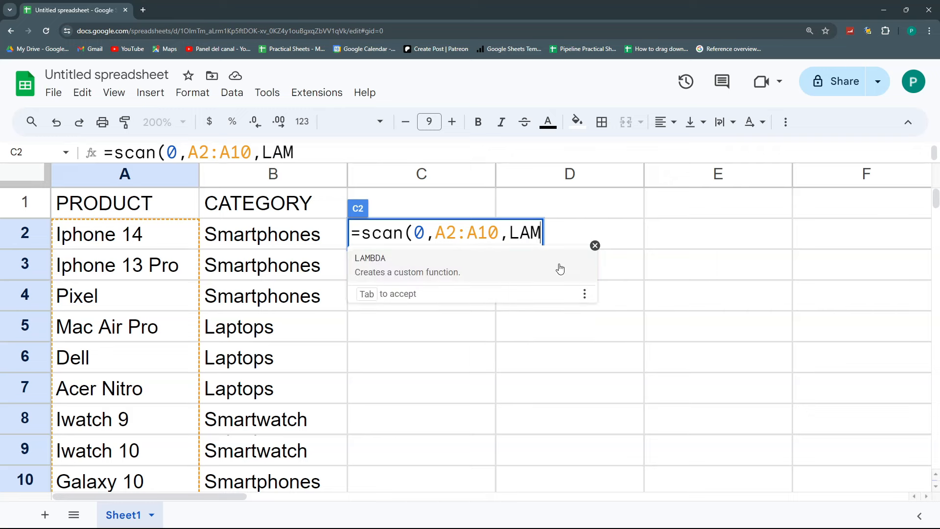
pyautogui.write('BDA(')
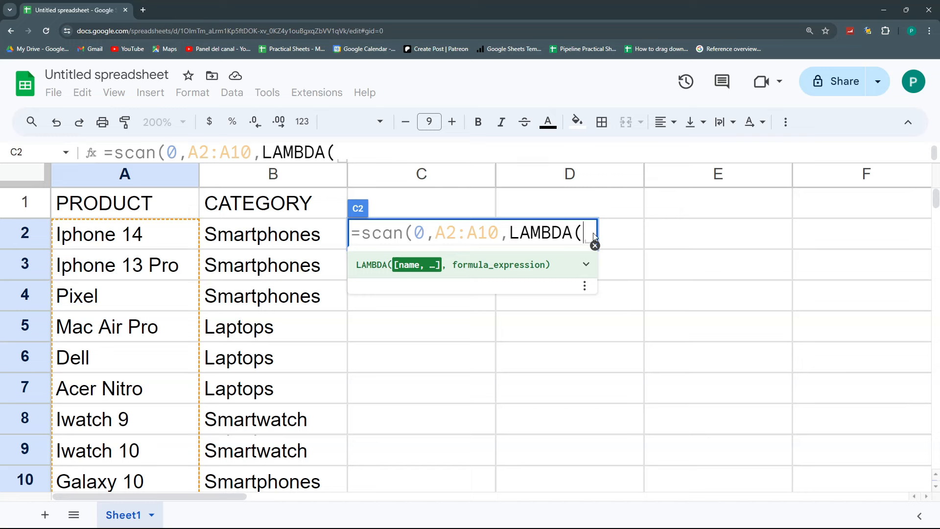
pyautogui.write('acc')
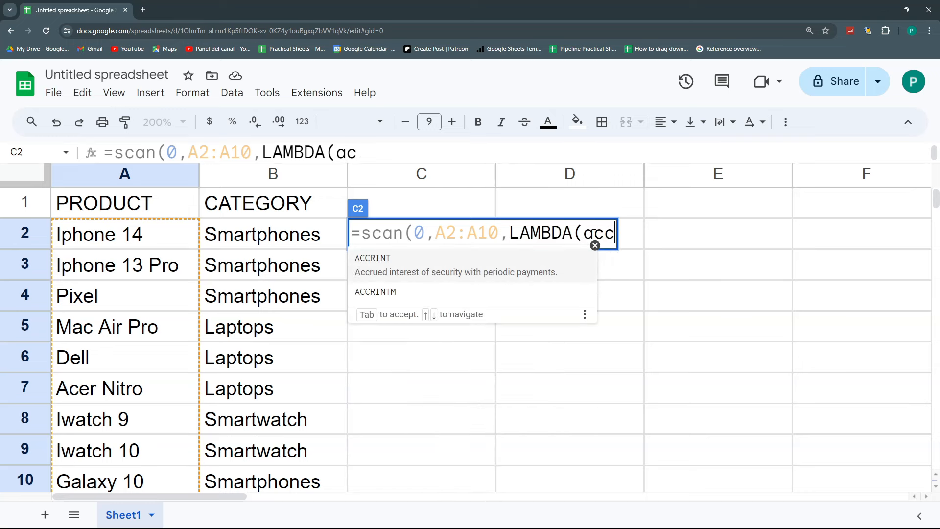
pyautogui.write('um,')
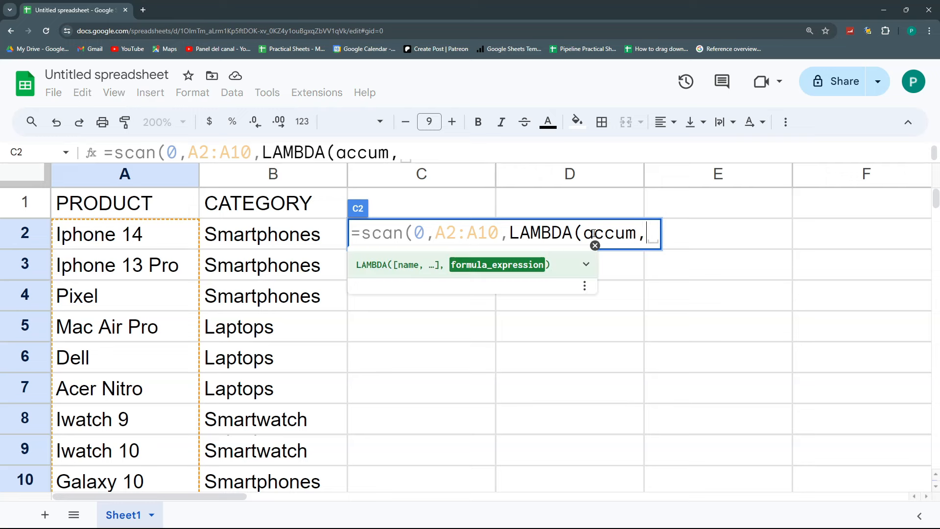
pyautogui.write('curr')
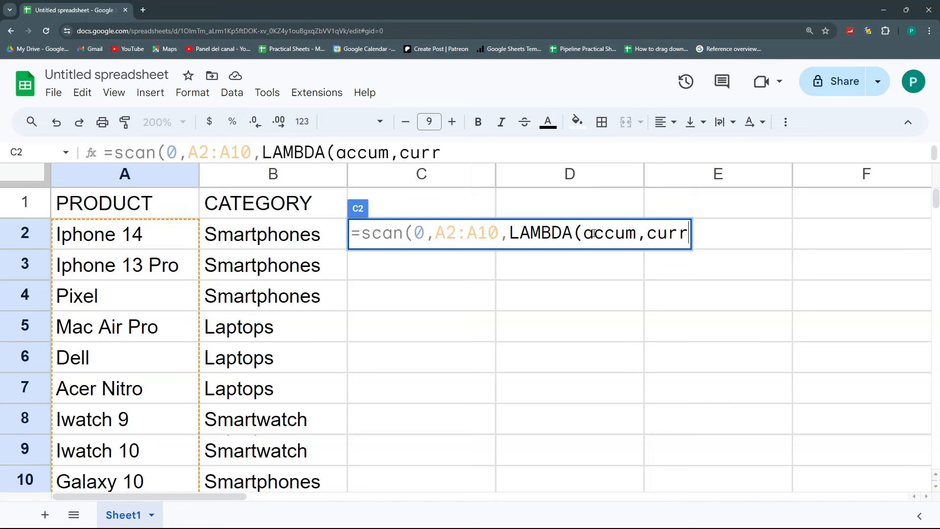
pyautogui.write(',')
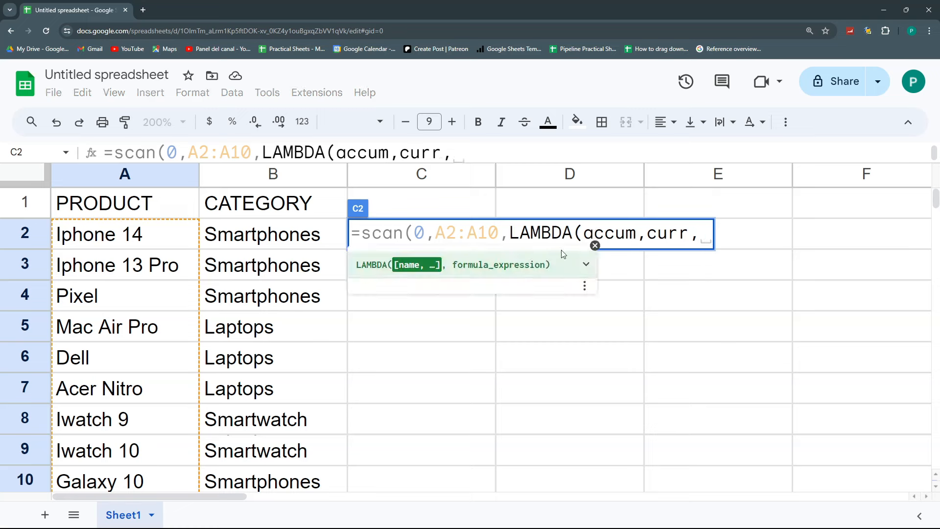
pyautogui.click(595, 246)
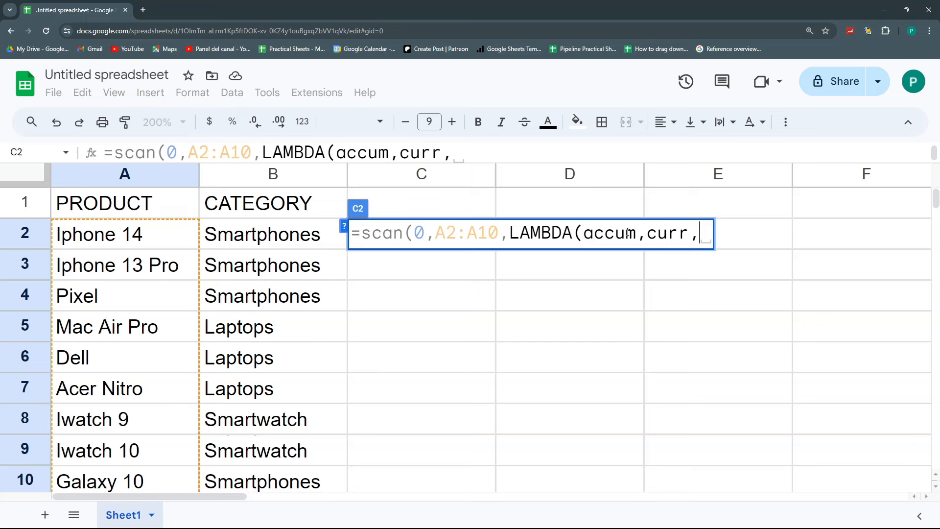
# Step: Complete the LAMBDA with the expression accum+1, close both functions, and enter the SCAN formula in C2
pyautogui.write('a')
pyautogui.write('u')
pyautogui.press('BackSpace')
pyautogui.write('um+1')
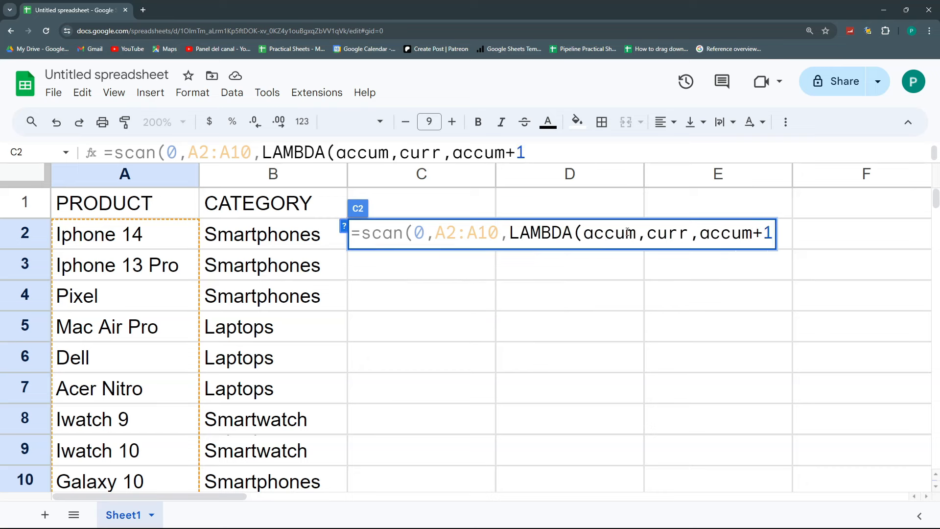
pyautogui.write('))')
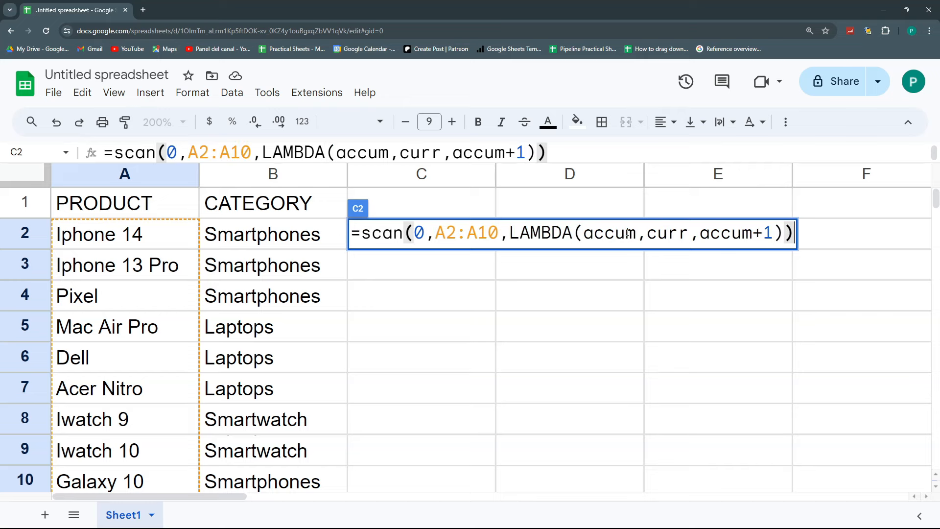
pyautogui.press('Return')
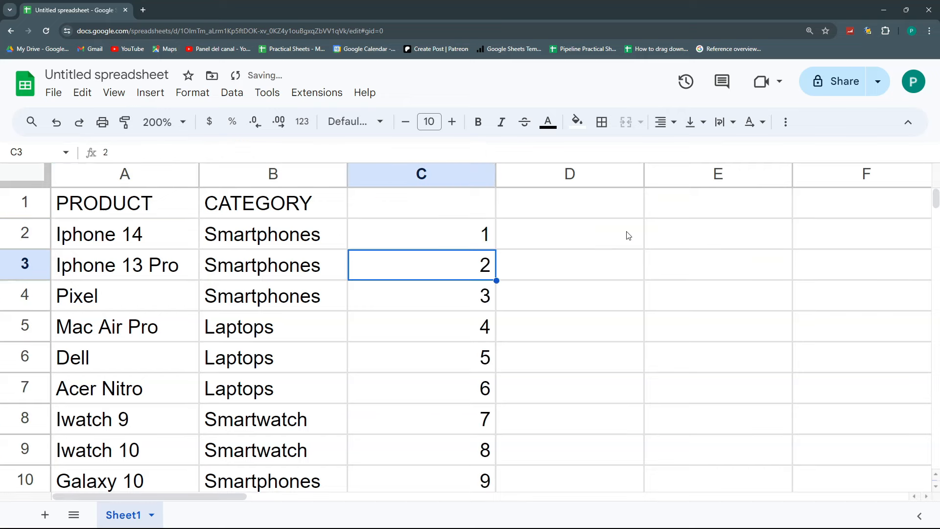
pyautogui.hotkey('ctrl', '-')
# Step: Review the SCAN formula in C2 and compare the sequence numbers in column C with the category groups in column B
pyautogui.click(333, 208)
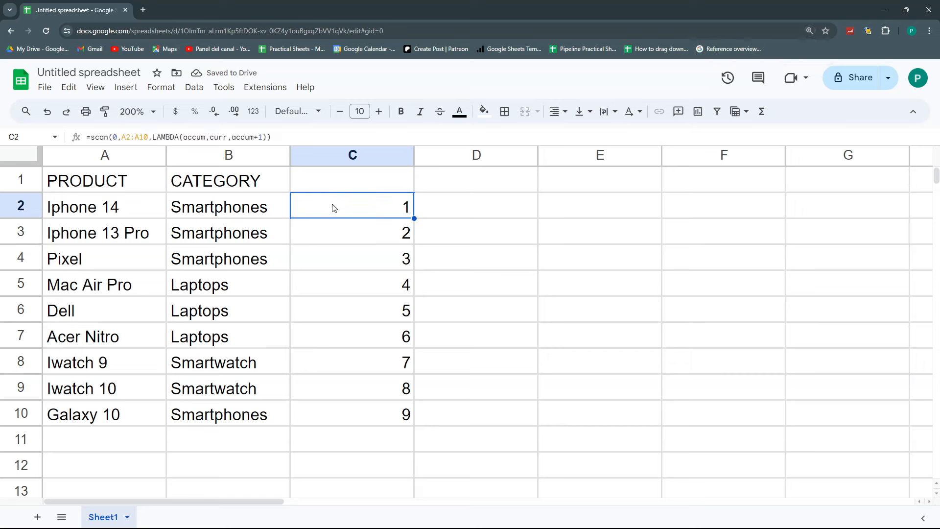
pyautogui.press('Return')
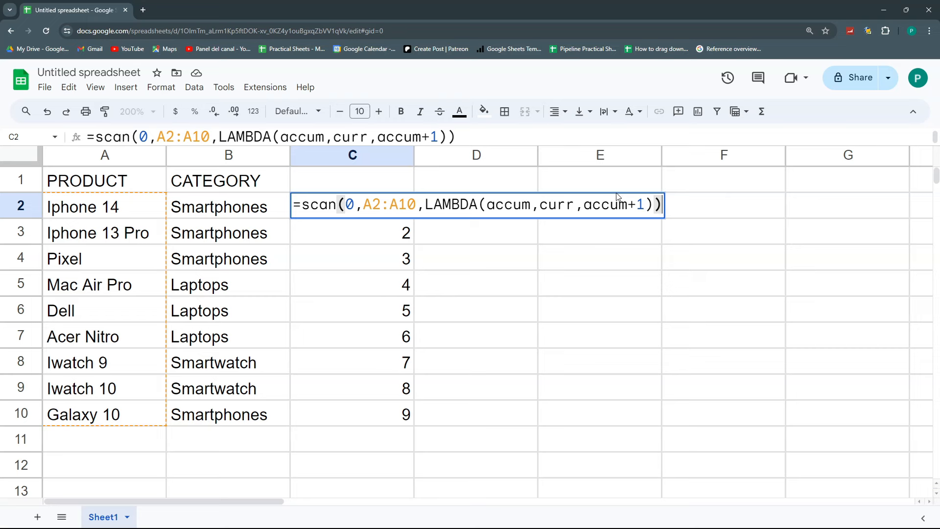
pyautogui.press('Return')
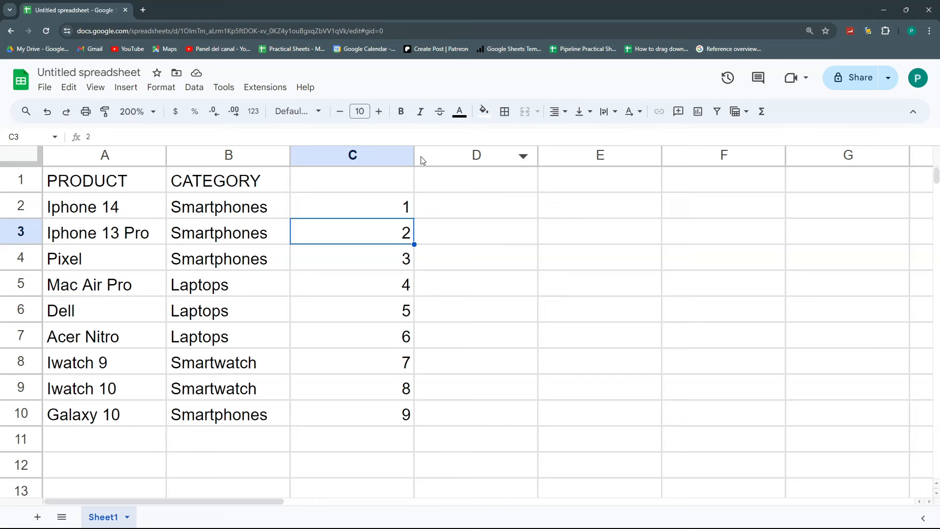
pyautogui.click(332, 209)
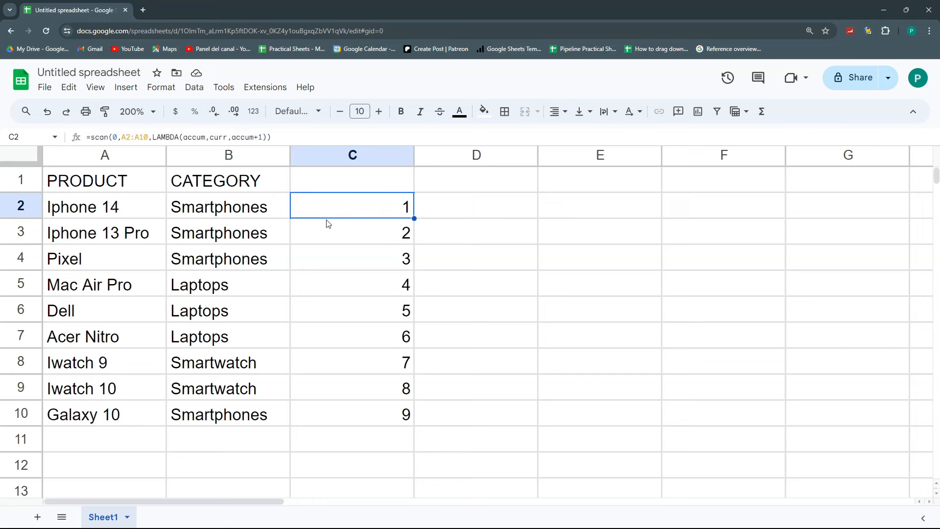
pyautogui.click(325, 293)
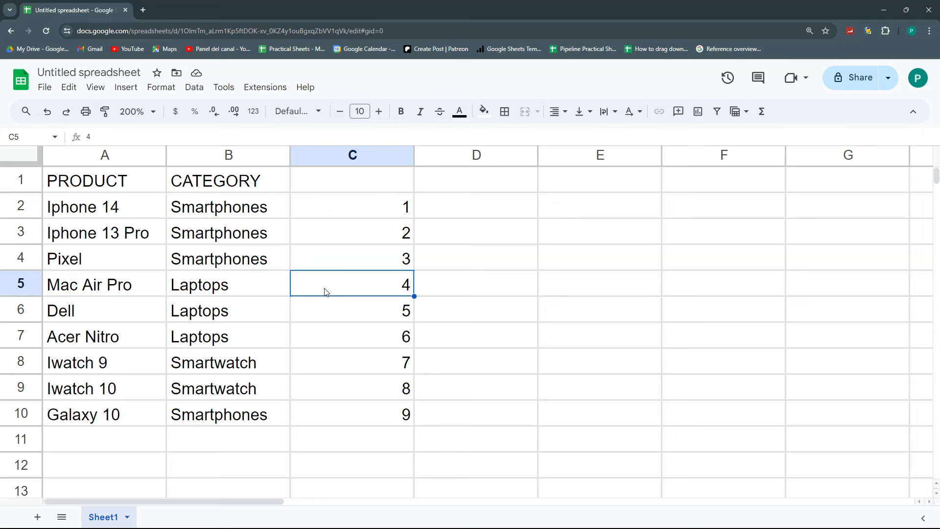
pyautogui.click(219, 289)
pyautogui.click(219, 262)
pyautogui.click(214, 210)
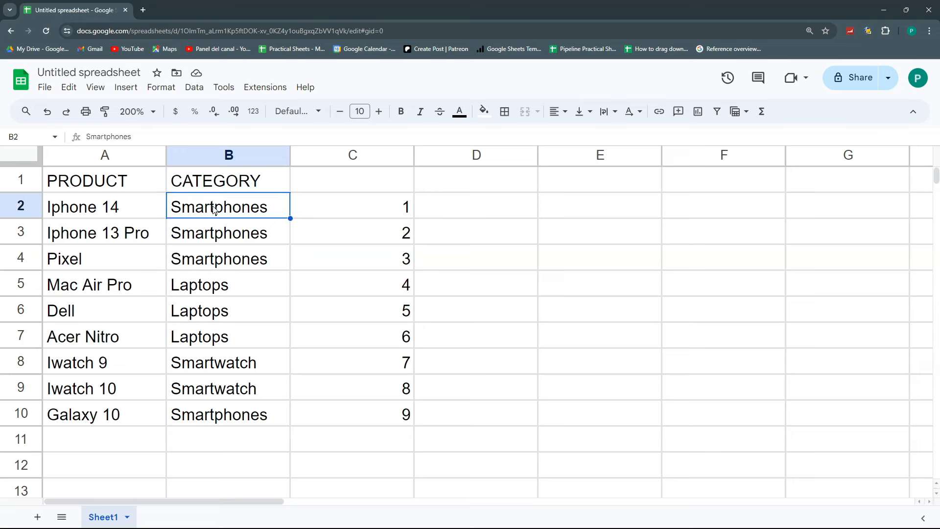
pyautogui.moveTo(214, 210); pyautogui.dragTo(228, 261)
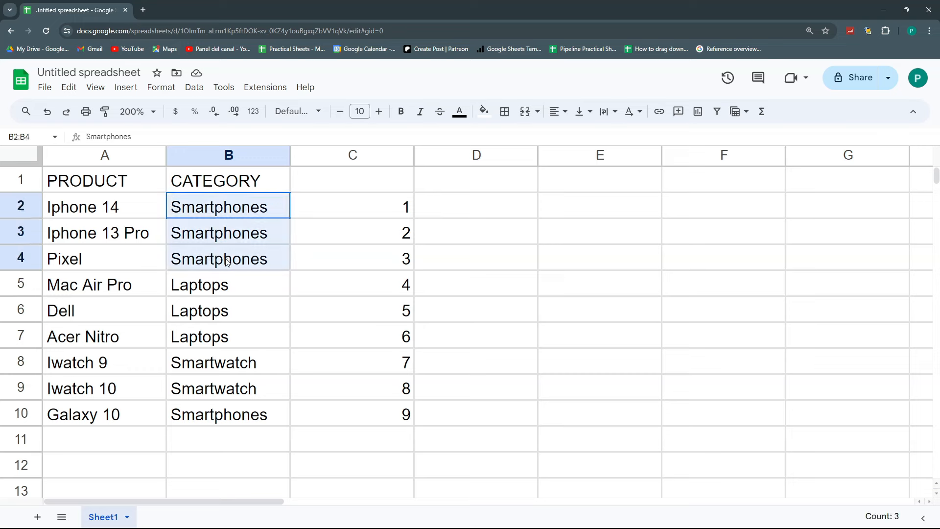
pyautogui.moveTo(262, 211); pyautogui.dragTo(262, 254)
pyautogui.moveTo(230, 285); pyautogui.dragTo(247, 387)
# Step: Clear the Galaxy 10 entry from row 10 and shorten the SCAN range in C2 to A2:A9
pyautogui.moveTo(115, 418); pyautogui.dragTo(385, 417)
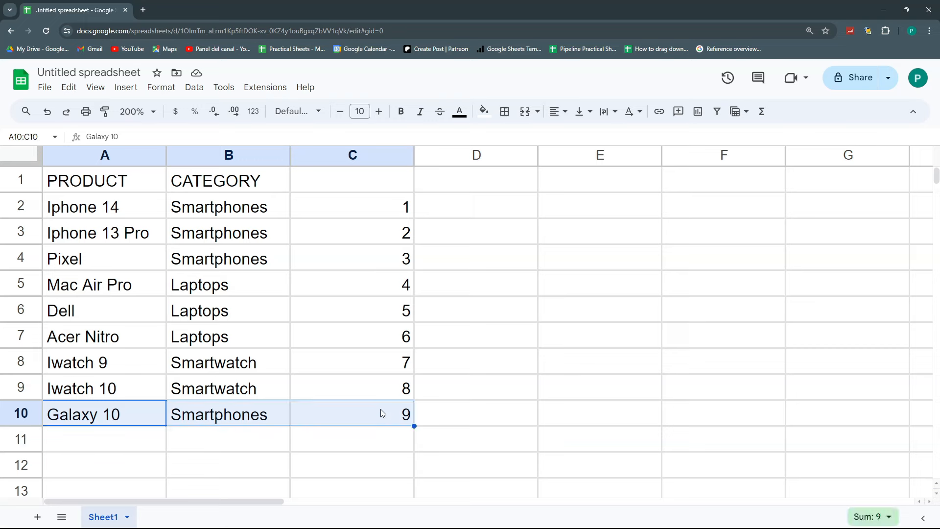
pyautogui.press('Delete')
pyautogui.click(342, 210)
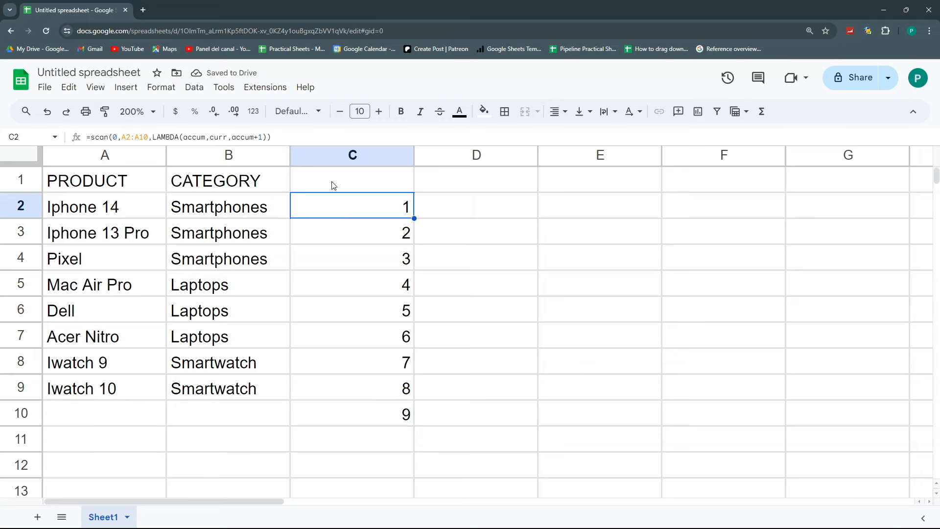
pyautogui.click(273, 141)
pyautogui.click(417, 208)
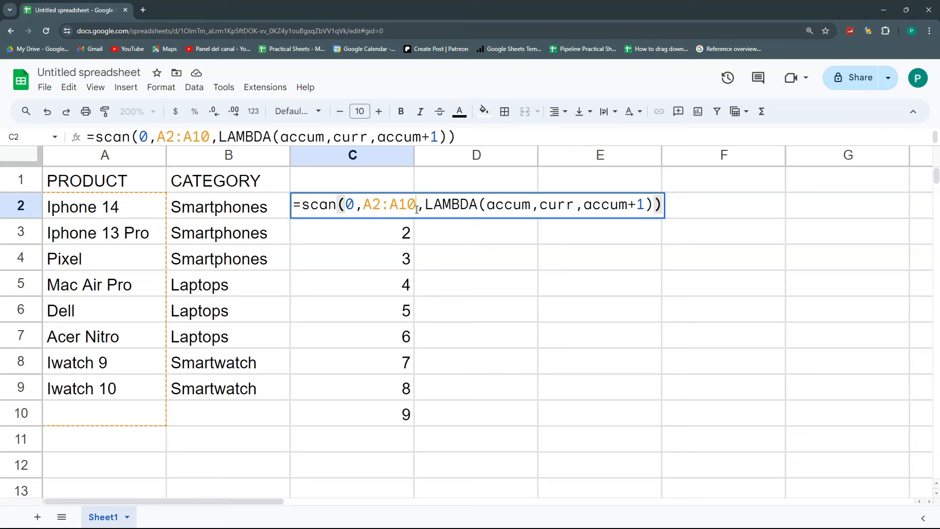
pyautogui.press('BackSpace')
pyautogui.press('BackSpace')
pyautogui.write('9')
pyautogui.press('Return')
pyautogui.press('Up')
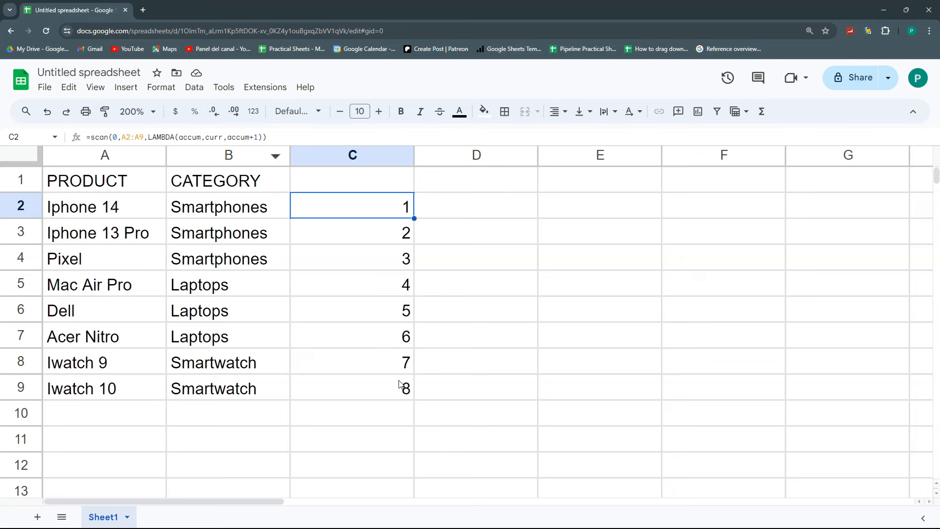
# Step: Insert an IF function before accum+1 in the C2 formula, starting its condition with OFFSET(curr,0,1
pyautogui.doubleClick(353, 212)
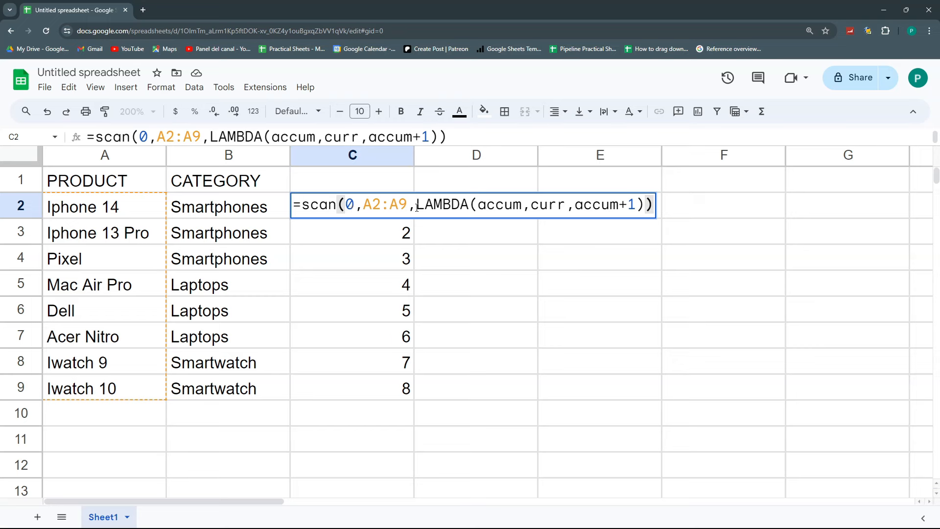
pyautogui.moveTo(575, 205); pyautogui.dragTo(635, 205)
pyautogui.click(575, 204)
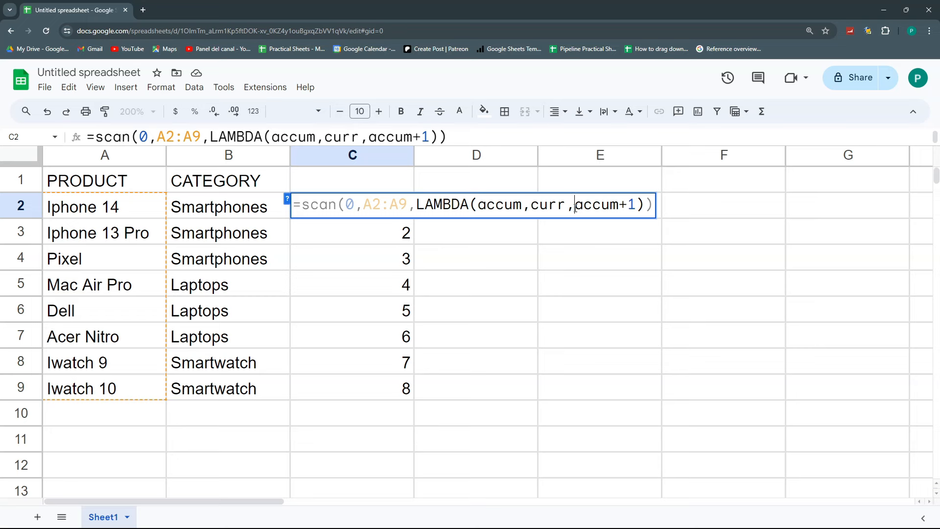
pyautogui.write('IF(')
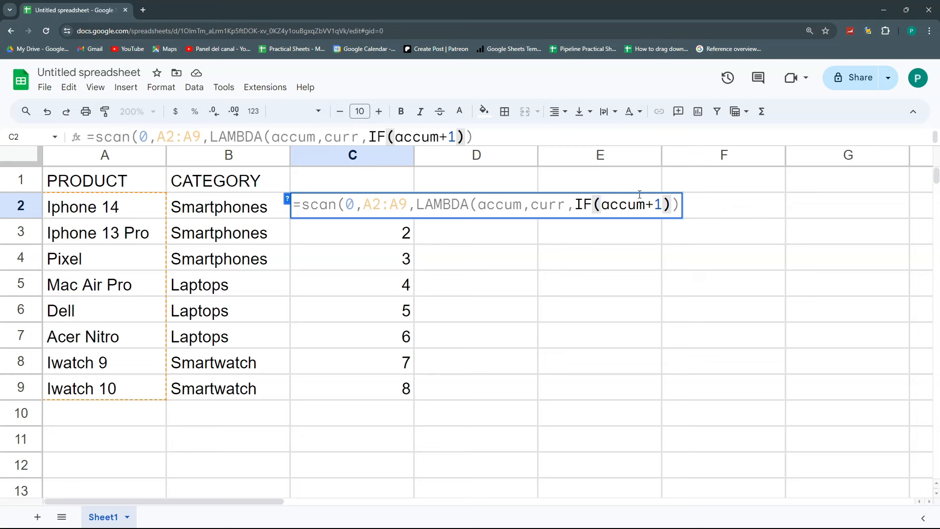
pyautogui.write('OFFSET(')
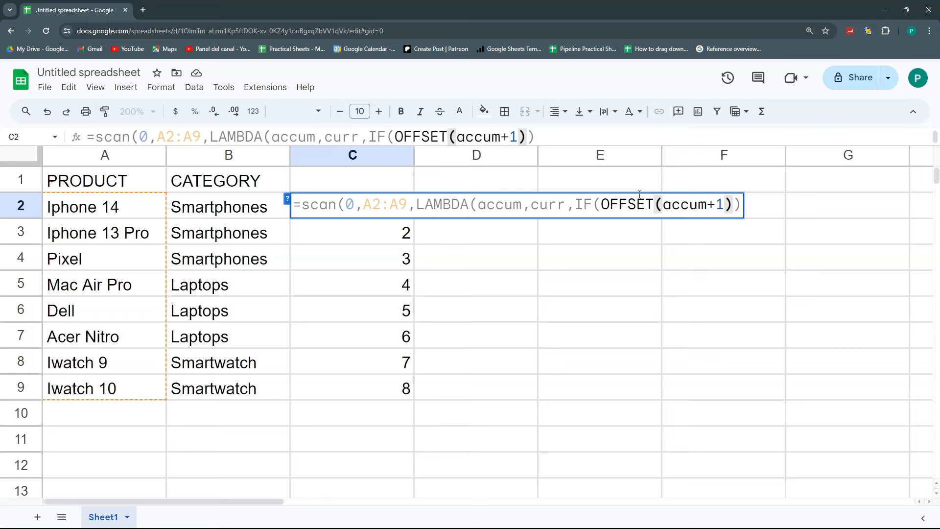
pyautogui.write('curr')
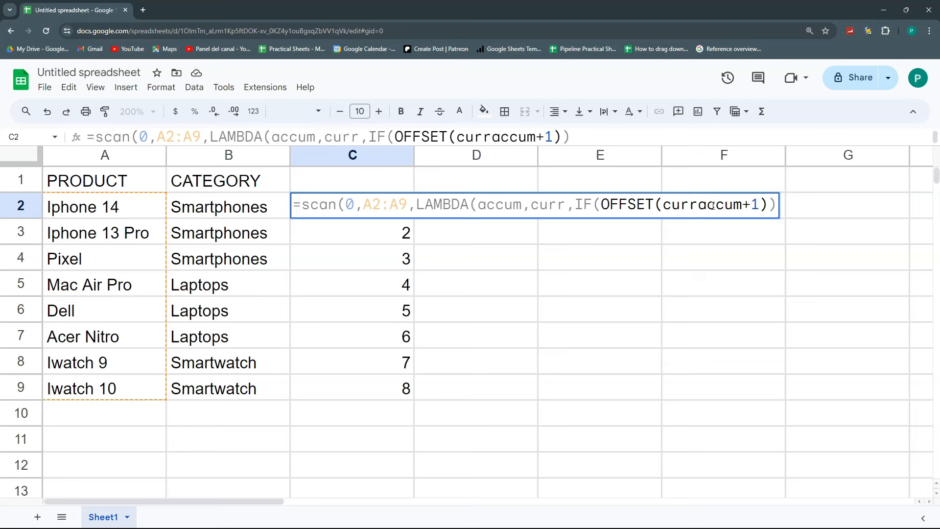
pyautogui.write(',0')
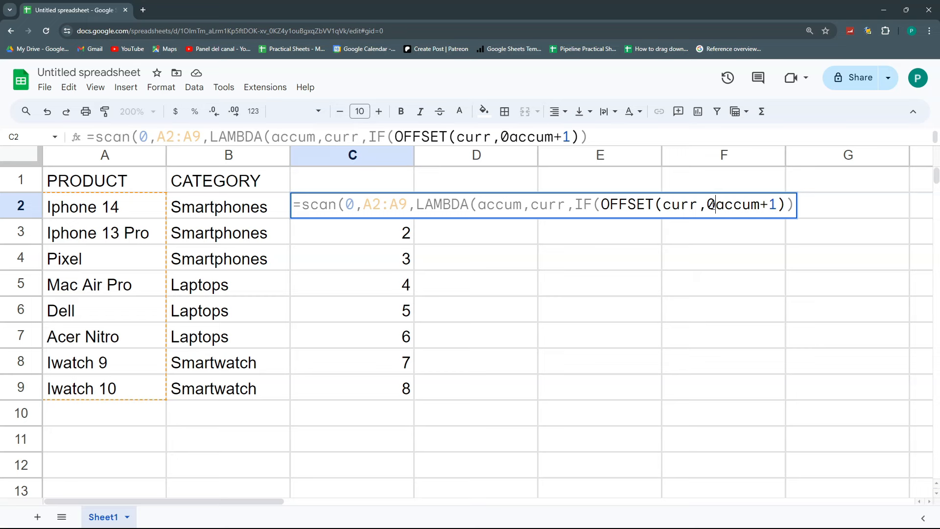
pyautogui.write(',')
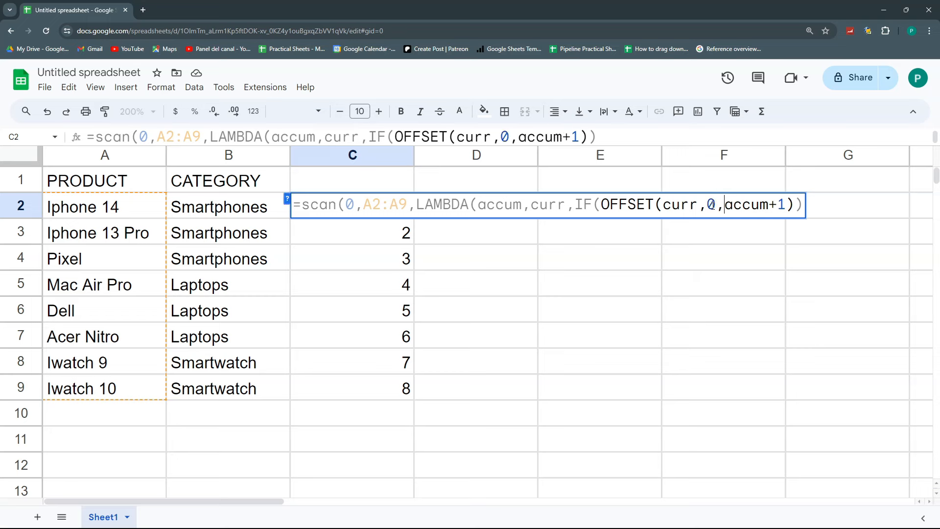
pyautogui.write('1')
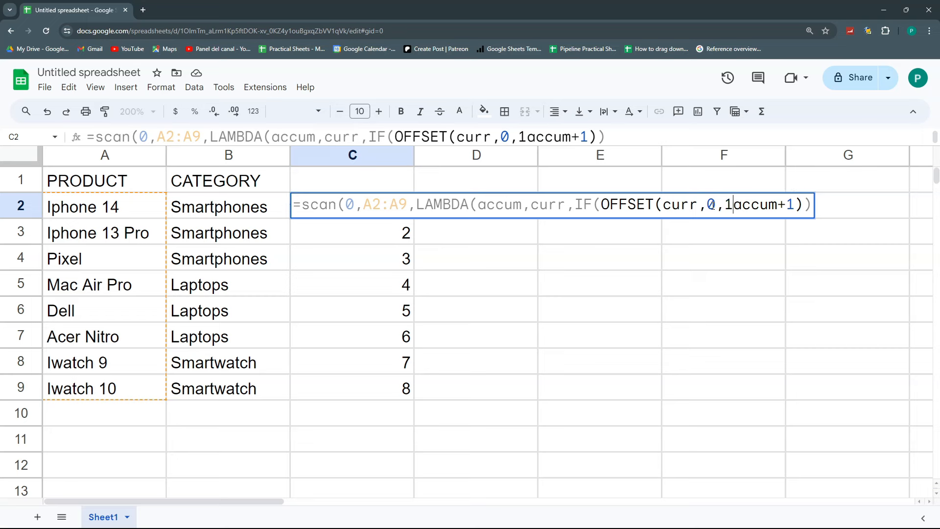
# Step: Close the OFFSET, compare it with "Laptops", return 1 on a match and accum+1 otherwise, enter the formula, and check the laptop rows
pyautogui.write(')=')
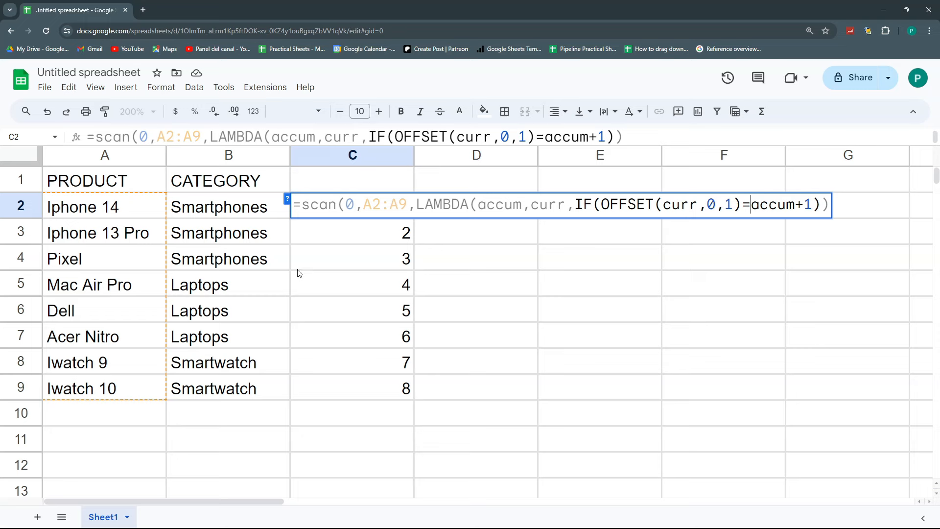
pyautogui.write('"Laptop')
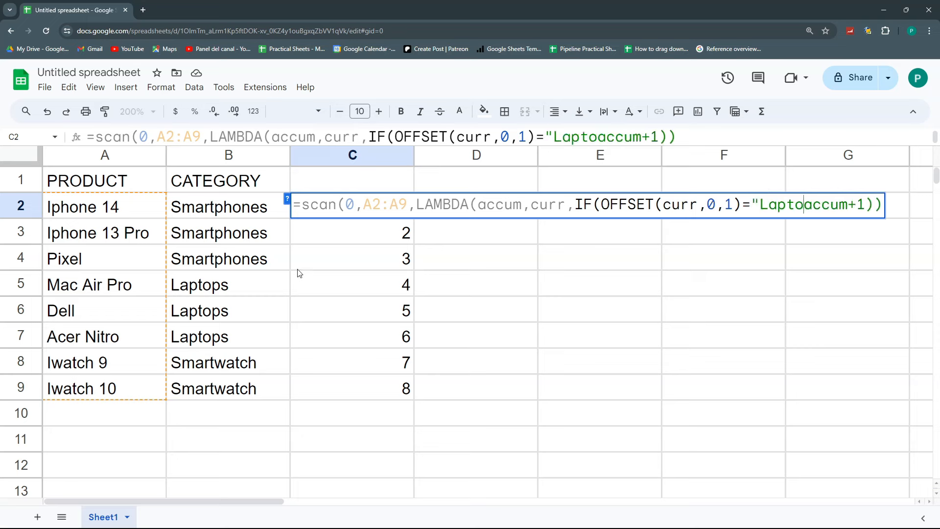
pyautogui.write('s"')
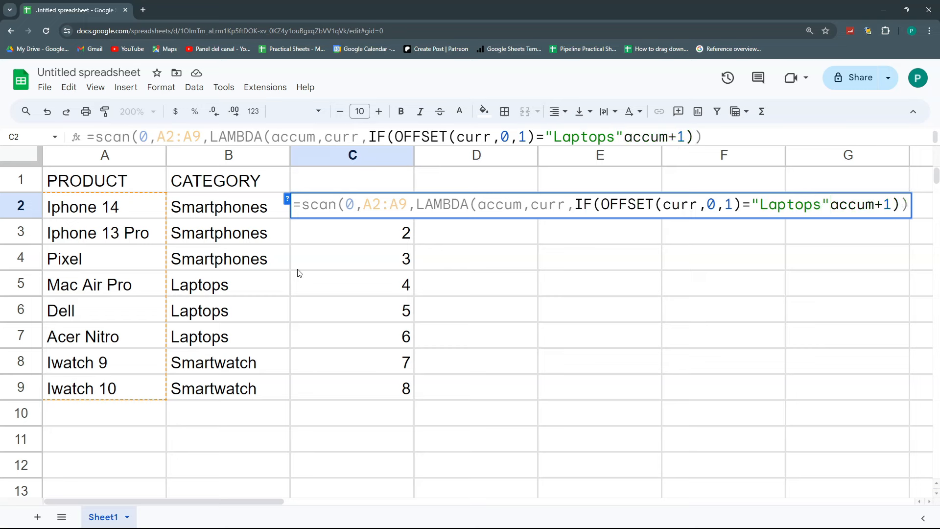
pyautogui.write(',1,')
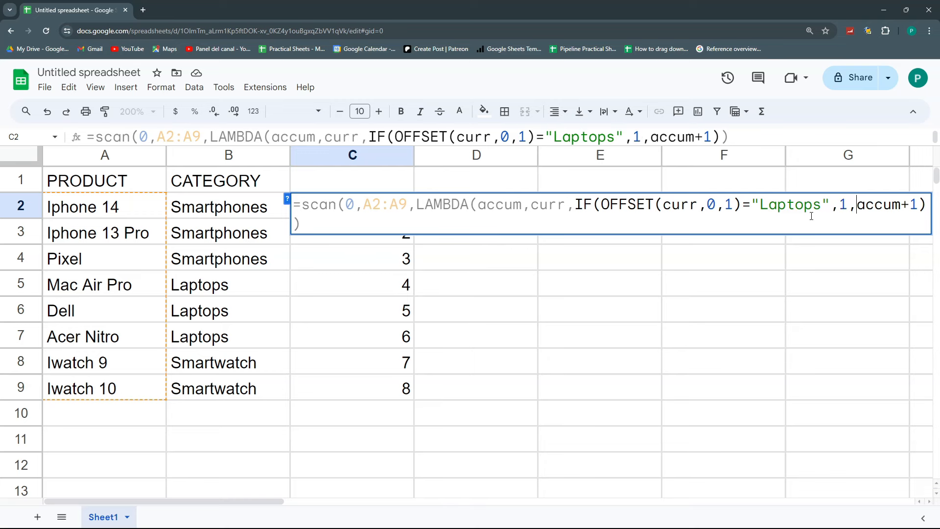
pyautogui.press('Return')
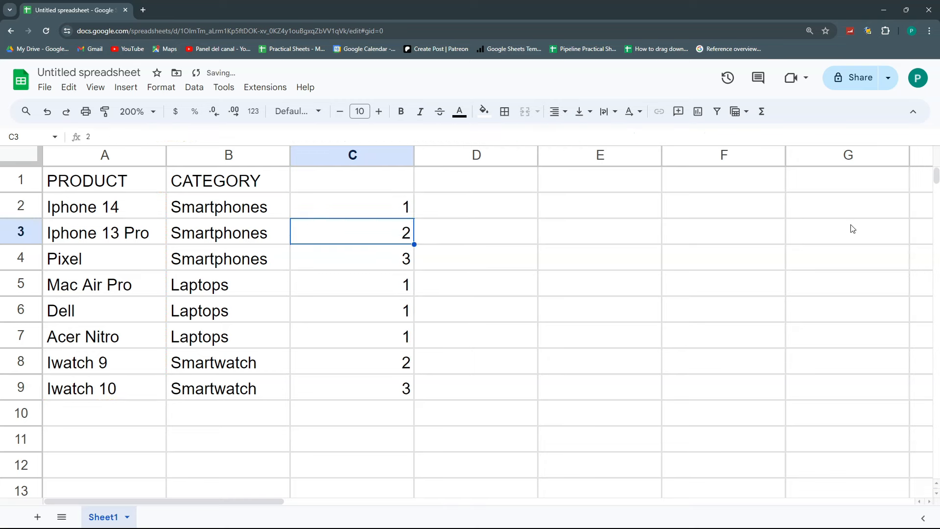
pyautogui.click(371, 292)
pyautogui.click(365, 317)
pyautogui.click(399, 289)
pyautogui.click(397, 309)
pyautogui.click(395, 335)
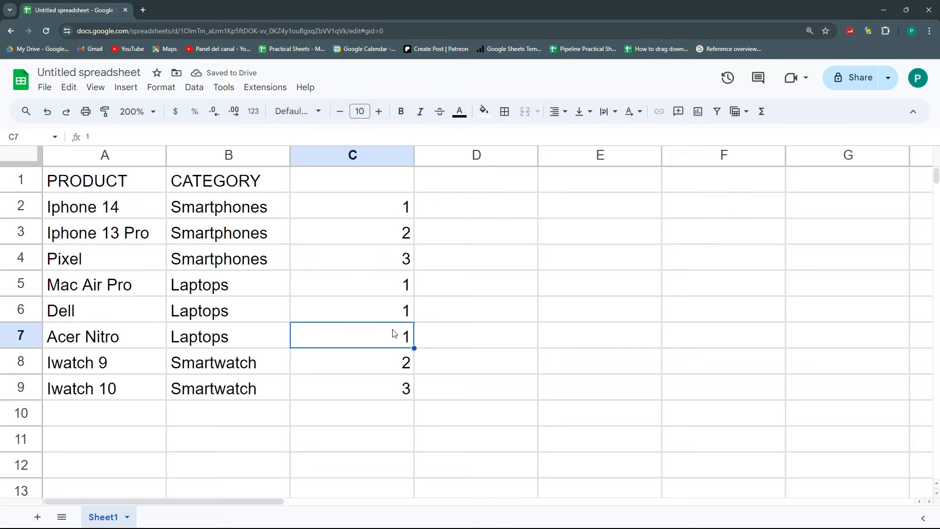
# Step: Replace "Laptops" in the IF condition of the C2 formula with OFFSET(curr,-1,1)
pyautogui.click(385, 213)
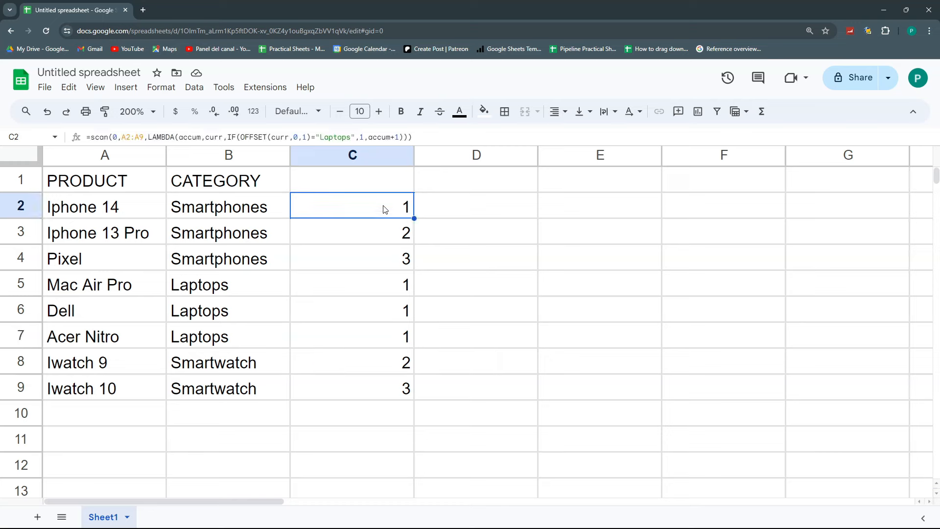
pyautogui.doubleClick(384, 211)
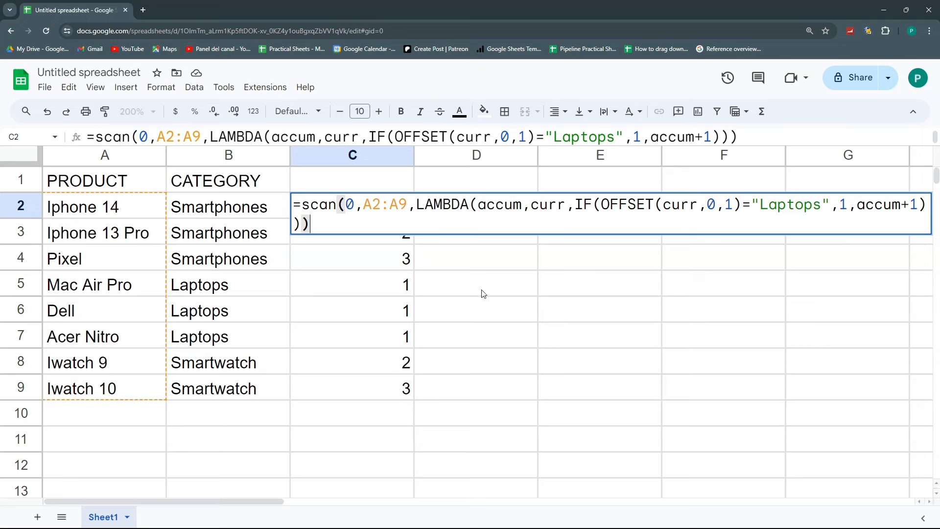
pyautogui.moveTo(830, 202); pyautogui.dragTo(756, 204)
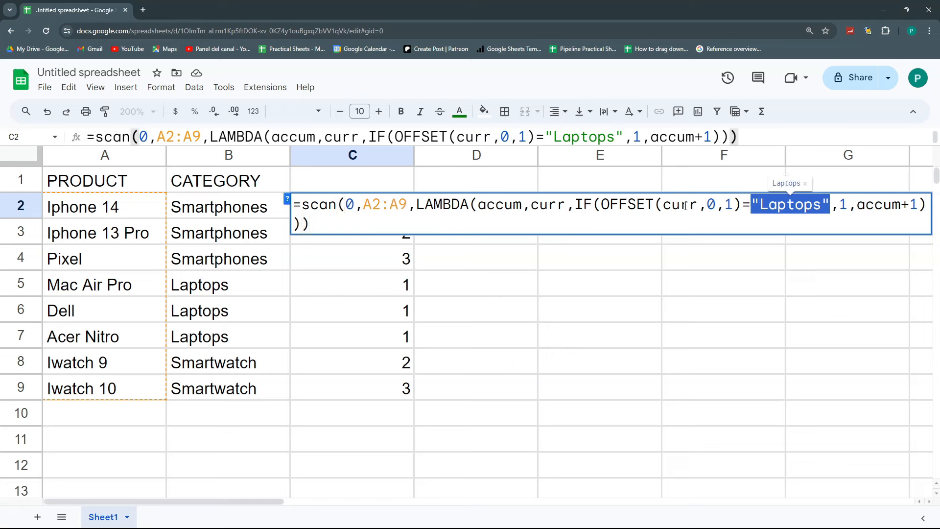
pyautogui.press('BackSpace')
pyautogui.write('OFFSET')
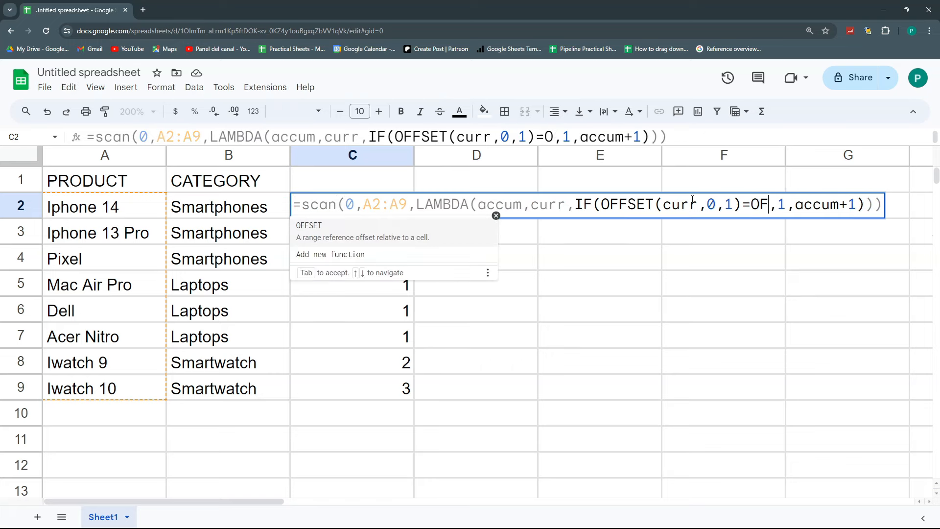
pyautogui.write('(')
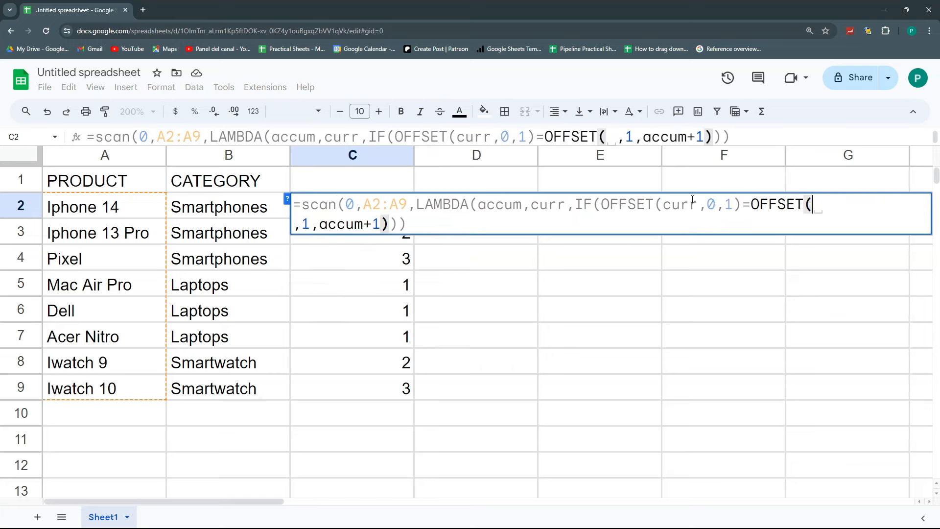
pyautogui.write('curr')
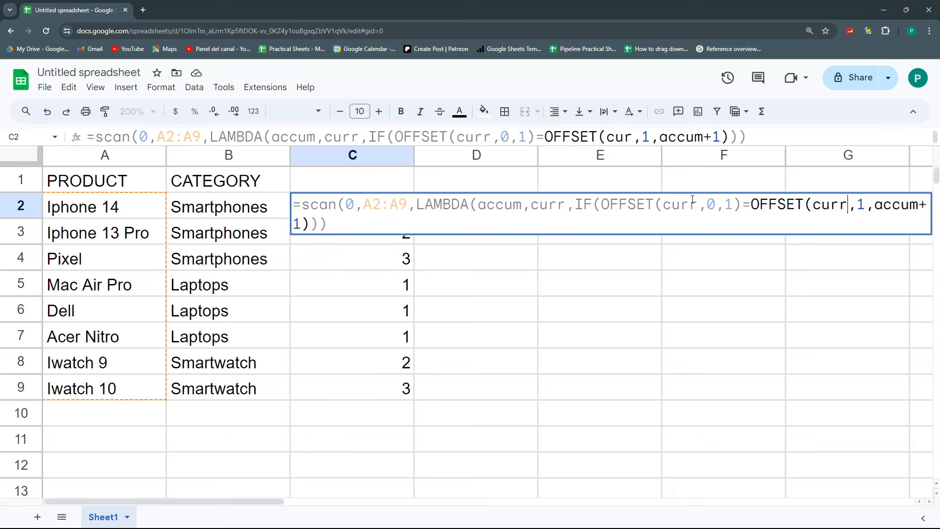
pyautogui.write(',')
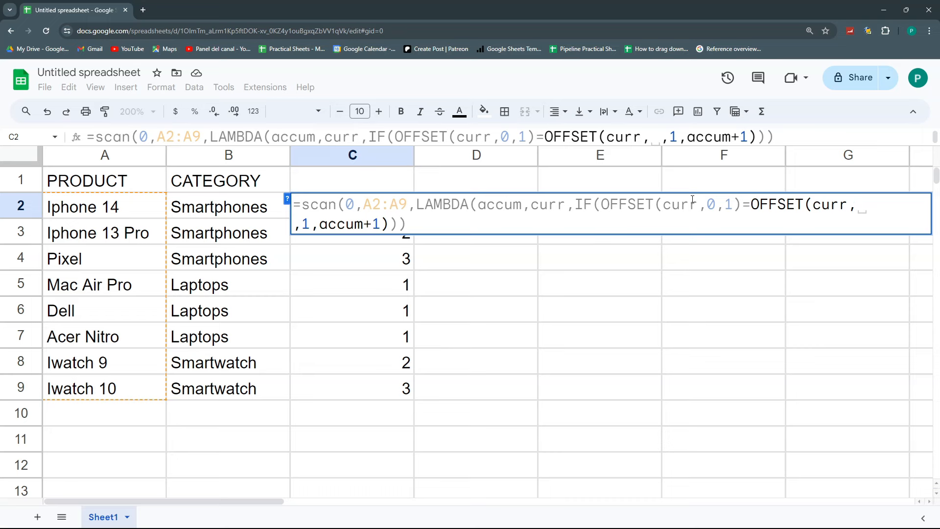
pyautogui.write('-1')
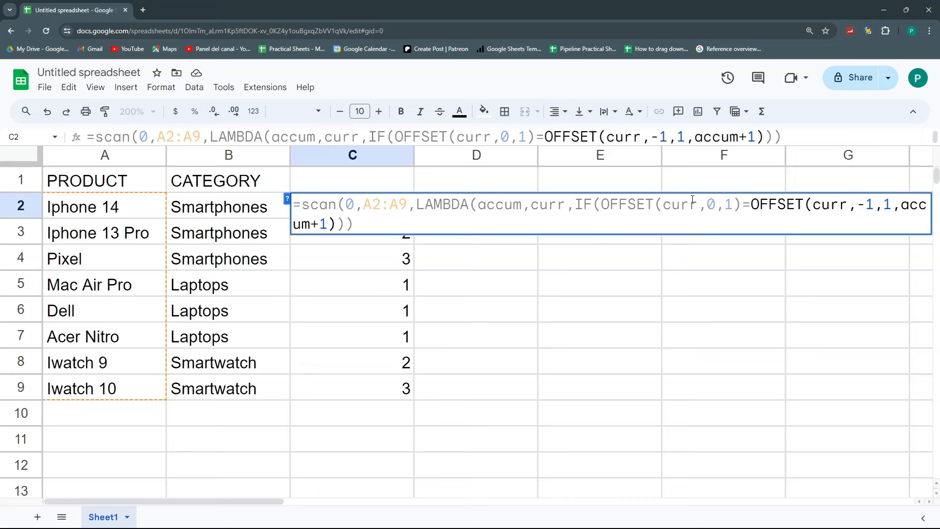
pyautogui.write(',')
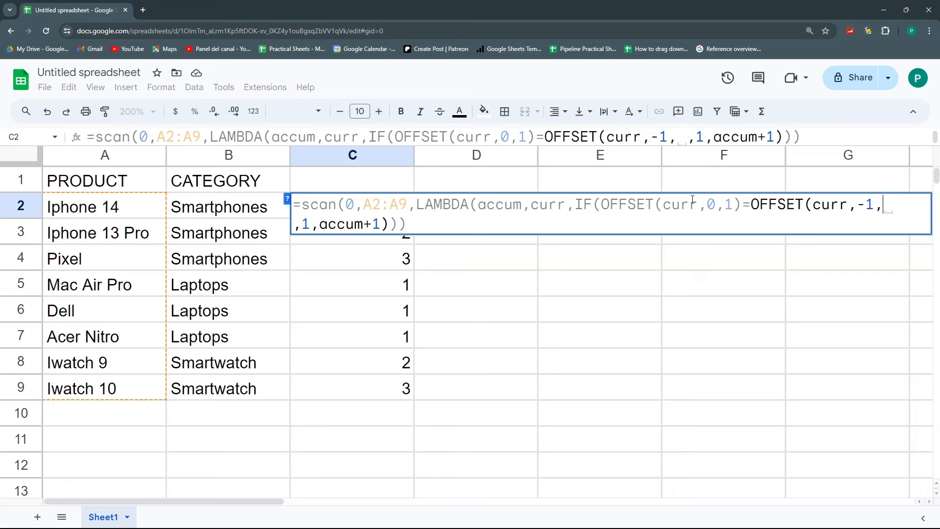
pyautogui.write('1')
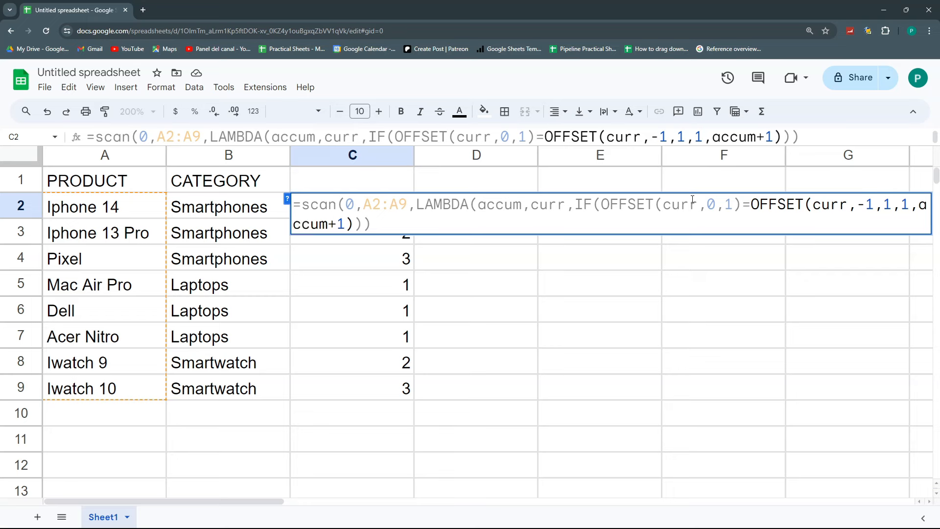
pyautogui.write(')')
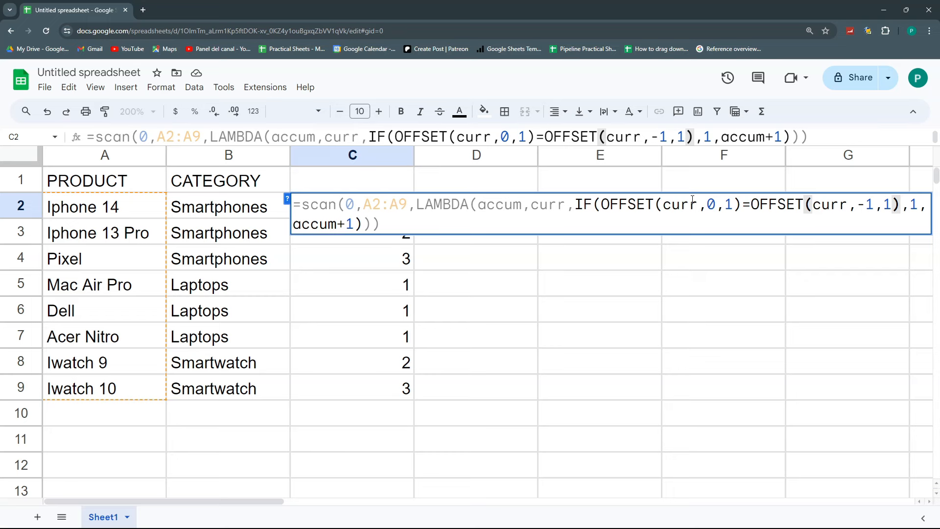
# Step: Change the IF comparison in C2 from equal to not equal (<>), enter the formula, and check the numbers in column C
pyautogui.moveTo(751, 205); pyautogui.dragTo(742, 204)
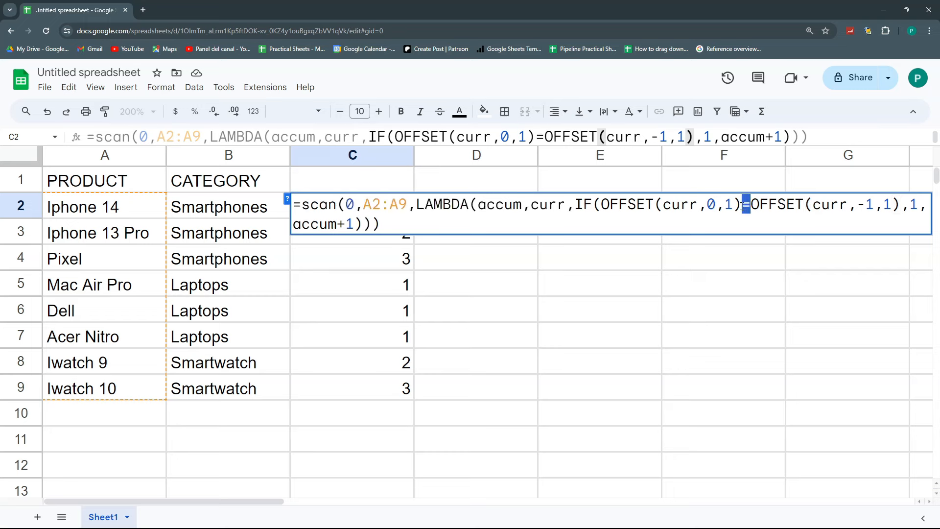
pyautogui.write('<>')
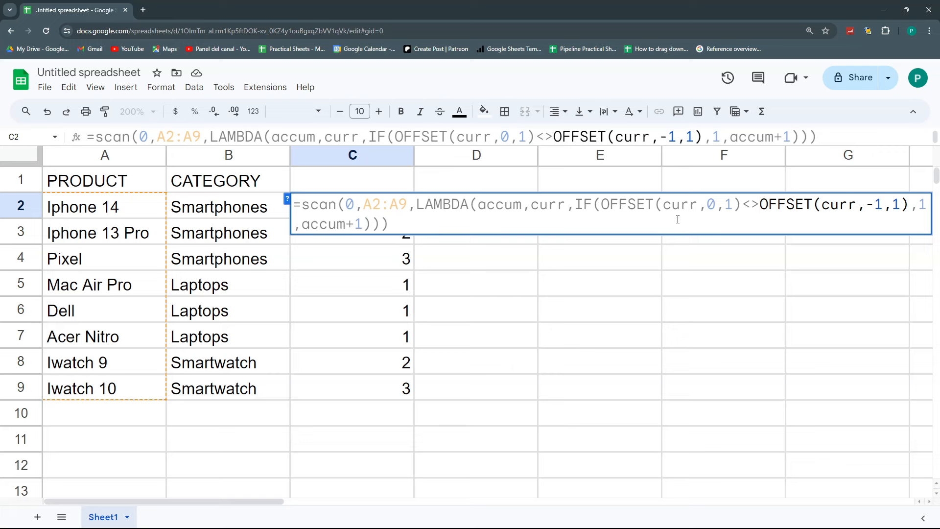
pyautogui.press('Return')
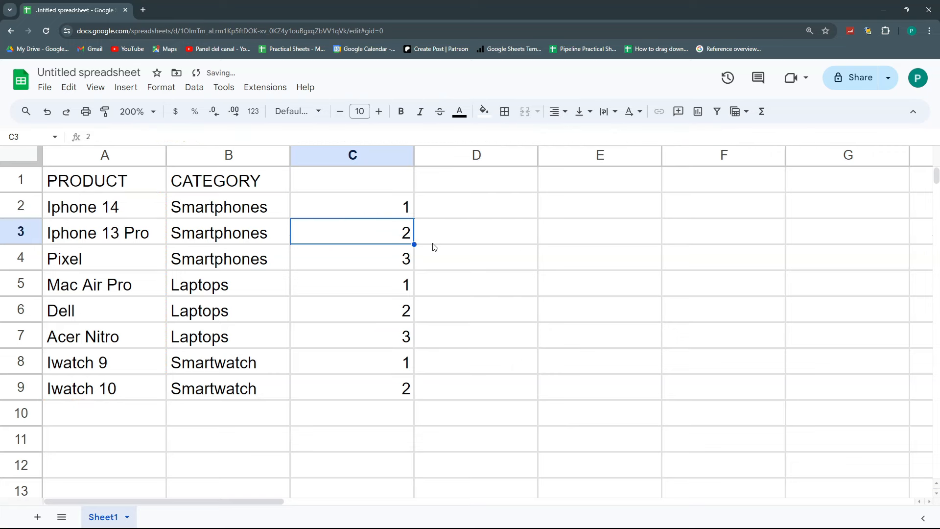
pyautogui.moveTo(408, 214); pyautogui.dragTo(403, 389)
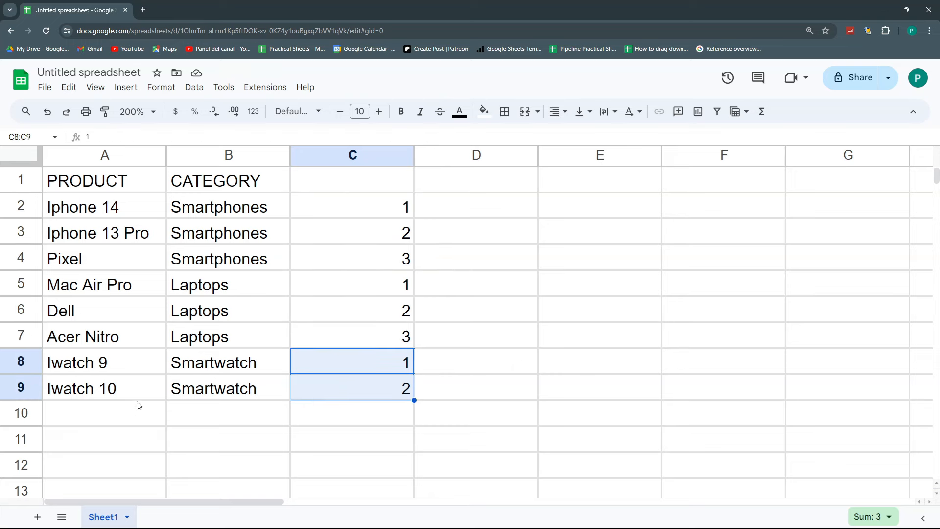
# Step: Add the product Galaxy 10 with the category Smartphones in row 10
pyautogui.click(142, 412)
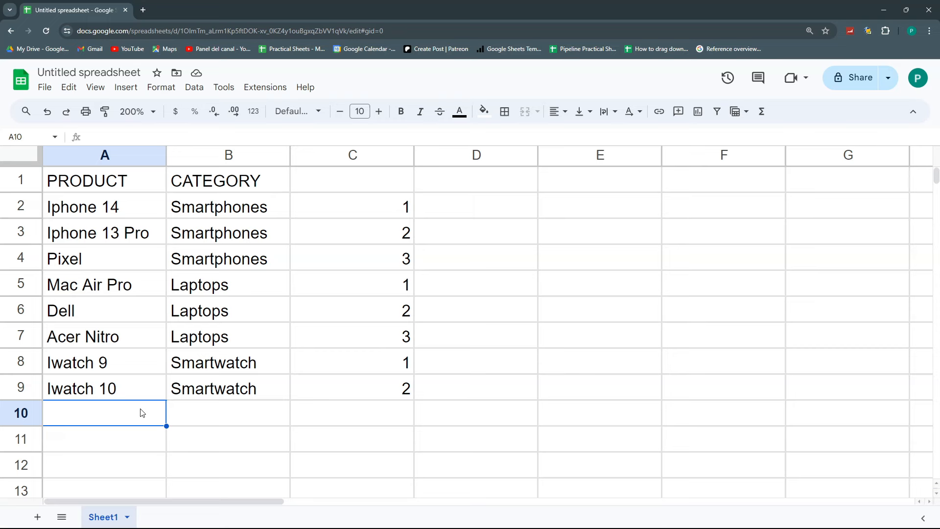
pyautogui.write('Galax')
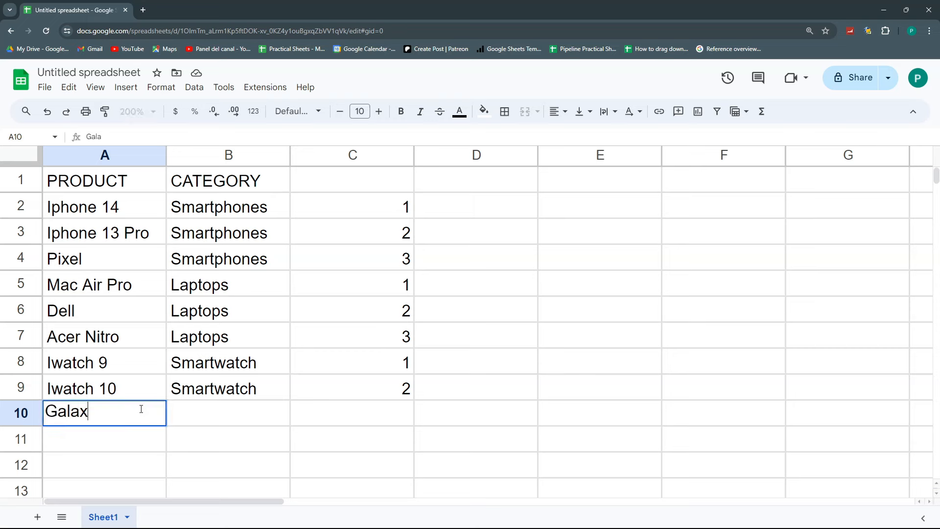
pyautogui.write('y 10')
pyautogui.press('Tab')
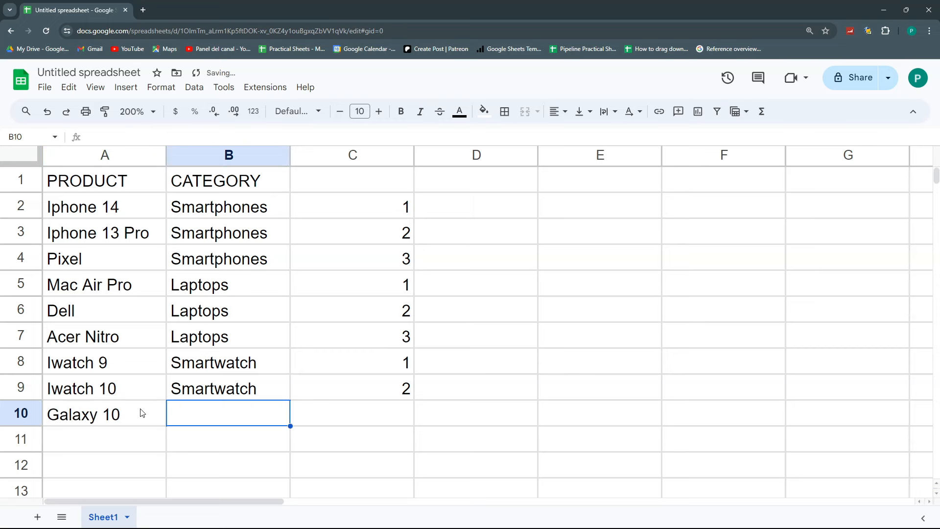
pyautogui.write('Smartphone')
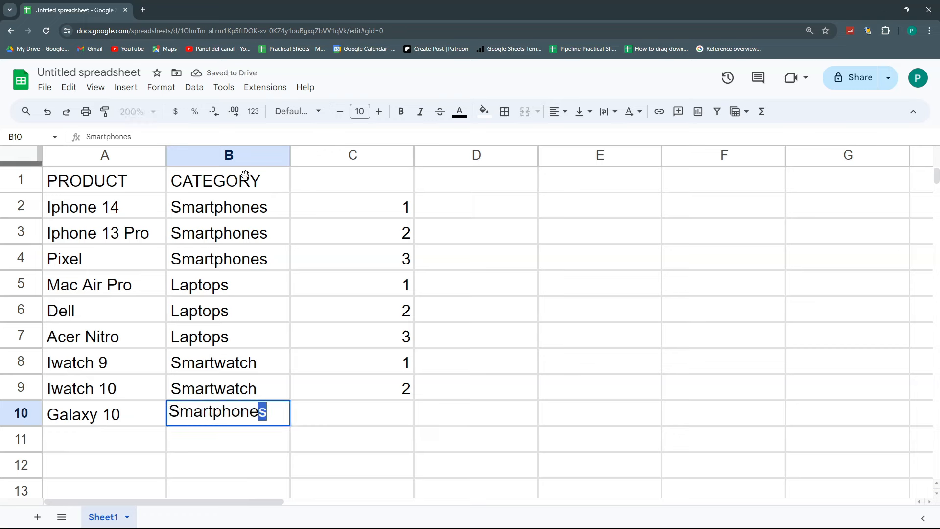
pyautogui.press('Return')
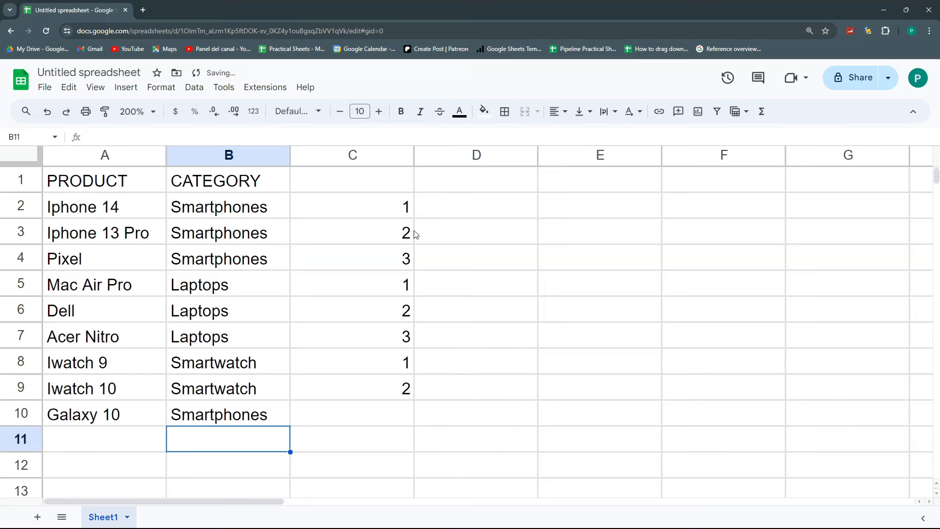
# Step: Extend the SCAN range in the C2 formula to A2:A10
pyautogui.click(391, 203)
pyautogui.doubleClick(390, 203)
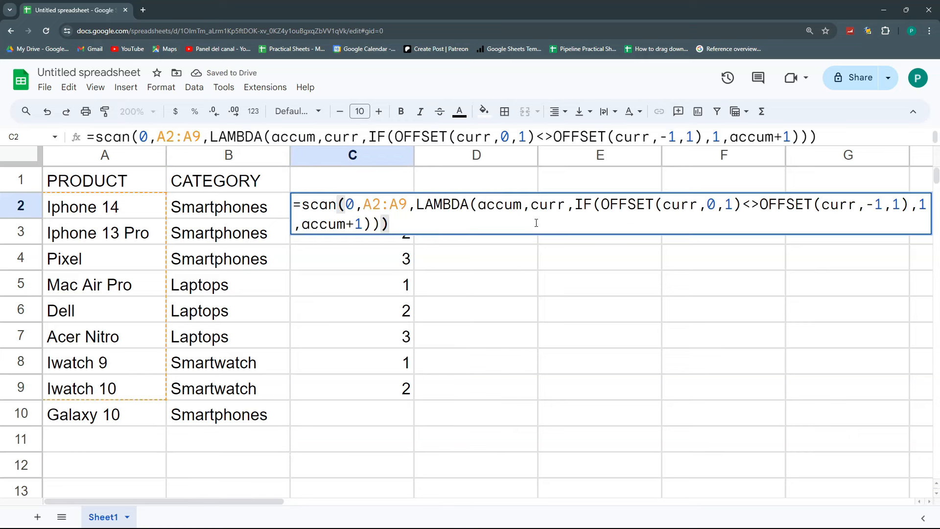
pyautogui.click(408, 206)
pyautogui.press('BackSpace')
pyautogui.write('10')
pyautogui.press('Return')
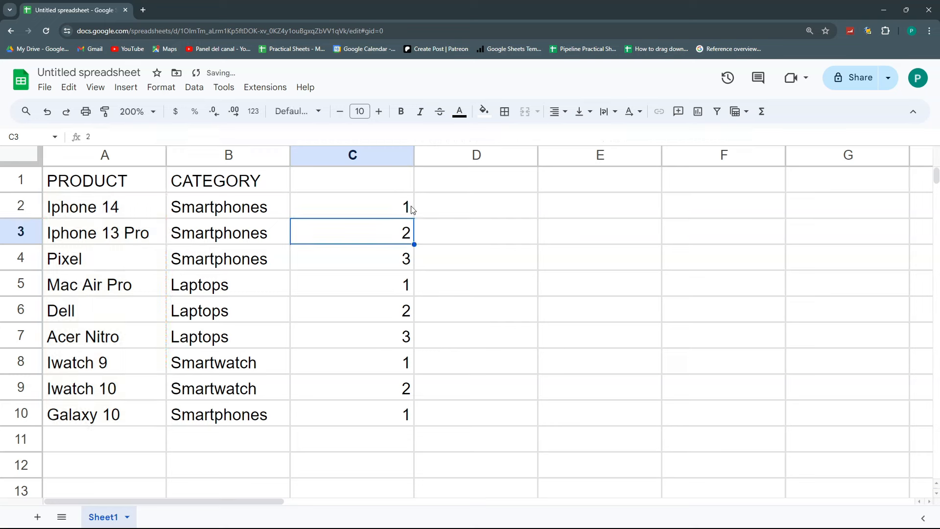
# Step: Compare the Galaxy 10 sequence number in C10 with the category groups in column B and the formula in C2
pyautogui.click(371, 416)
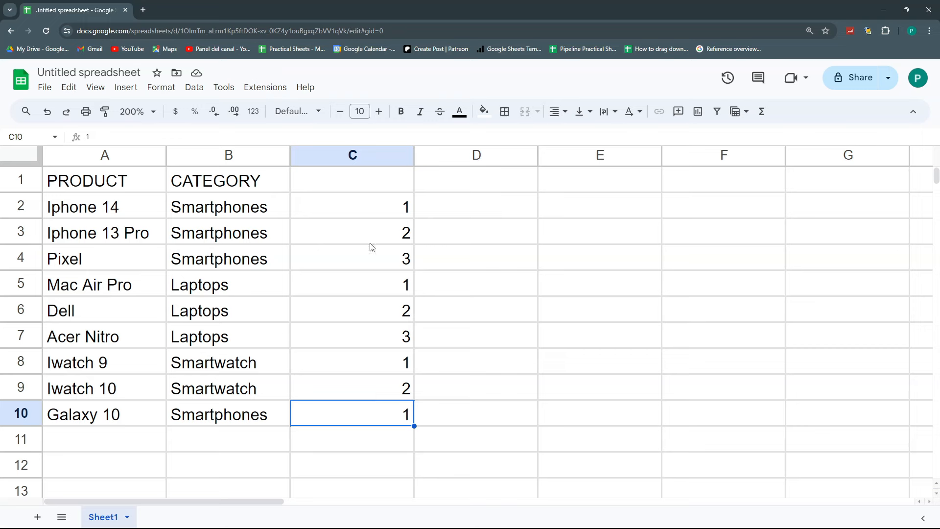
pyautogui.click(357, 209)
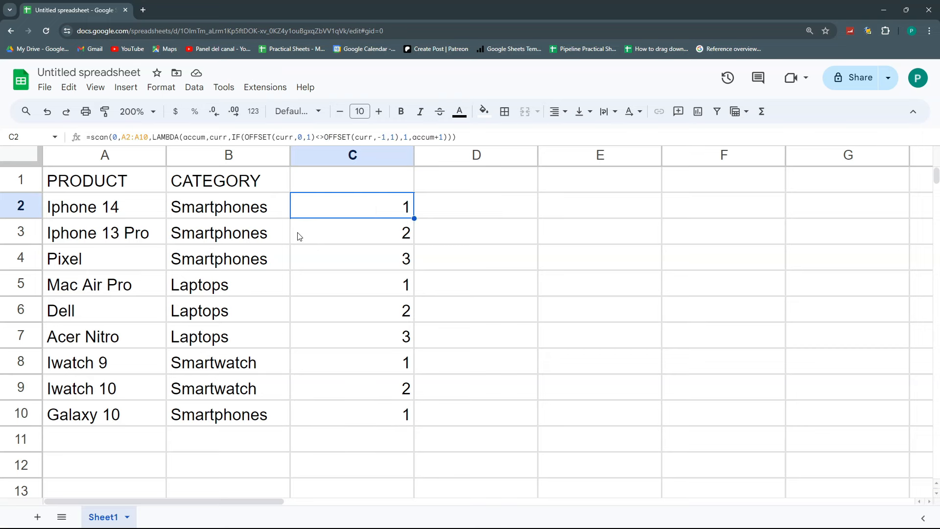
pyautogui.moveTo(261, 213); pyautogui.dragTo(254, 335)
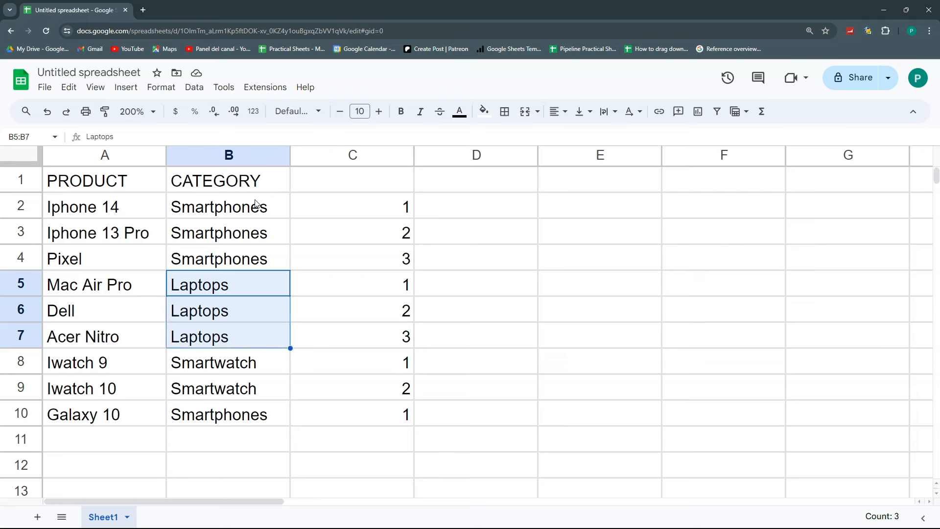
pyautogui.moveTo(260, 209); pyautogui.dragTo(256, 262)
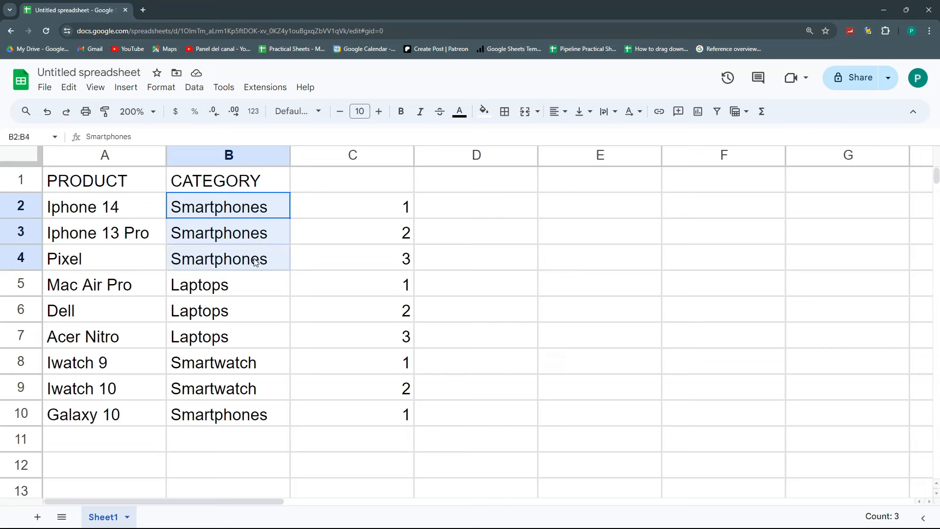
pyautogui.moveTo(239, 297); pyautogui.dragTo(245, 415)
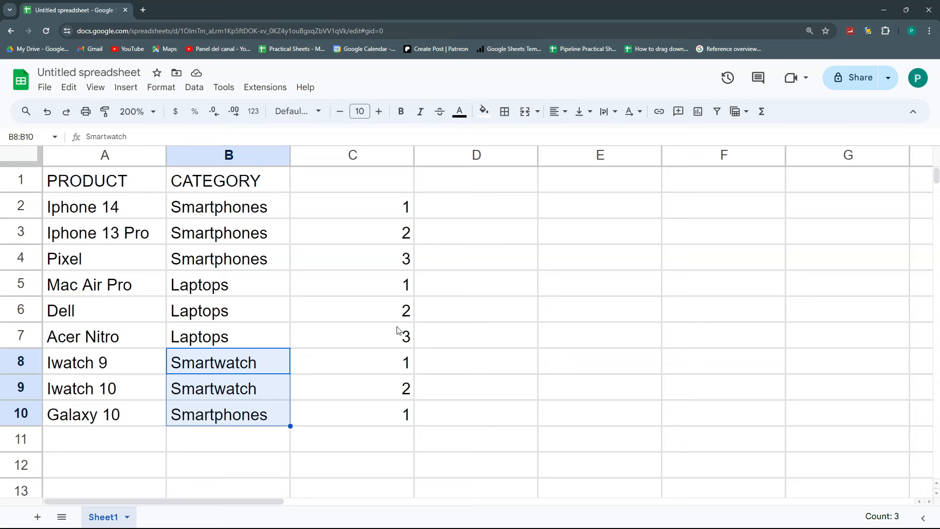
pyautogui.click(262, 423)
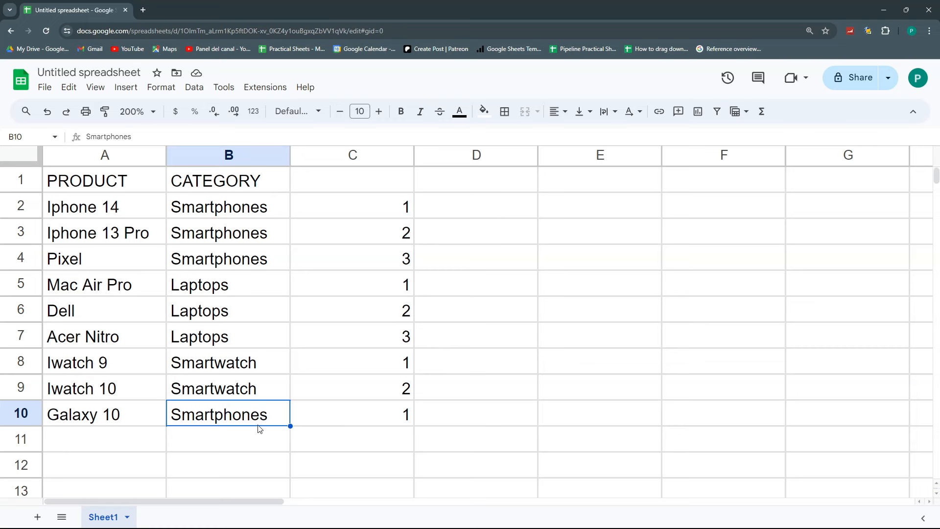
pyautogui.click(402, 421)
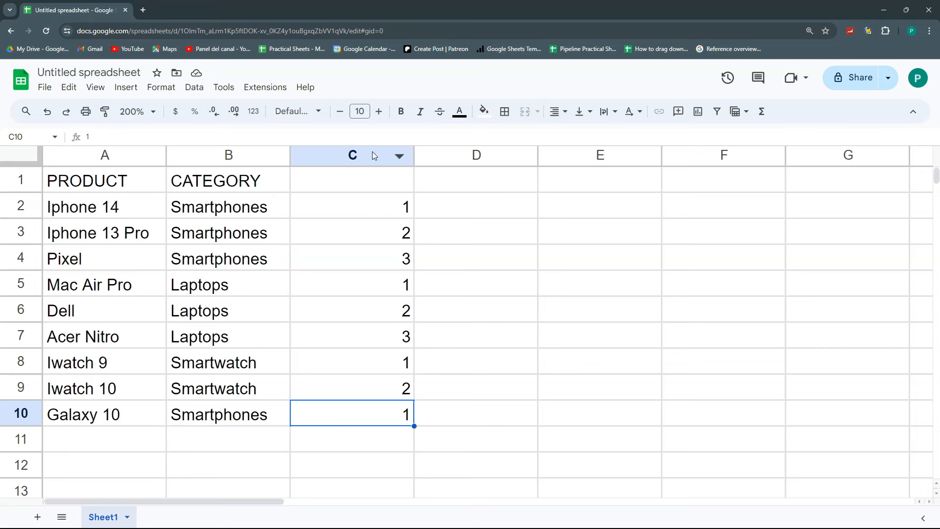
# Step: Make the SCAN range in the C2 formula open-ended as A2:A and enter it
pyautogui.click(370, 216)
pyautogui.doubleClick(370, 215)
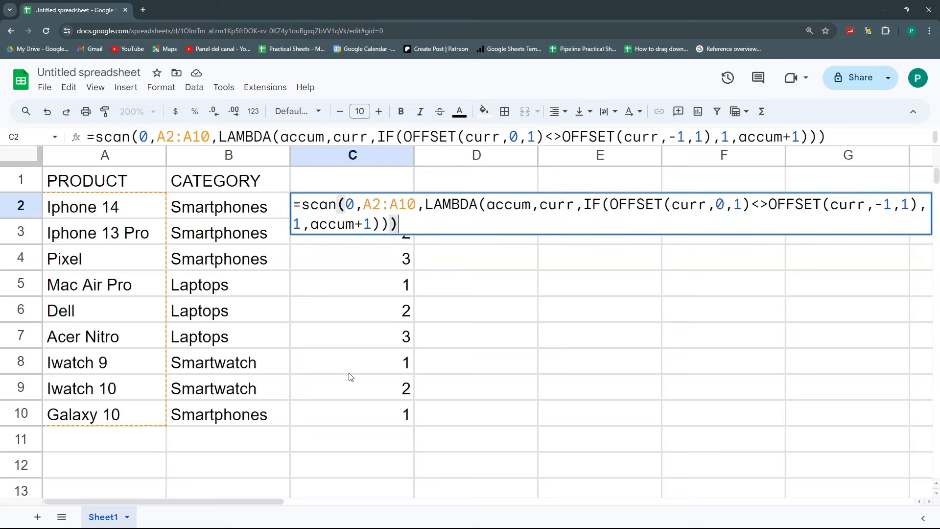
pyautogui.click(415, 204)
pyautogui.press('BackSpace')
pyautogui.press('BackSpace')
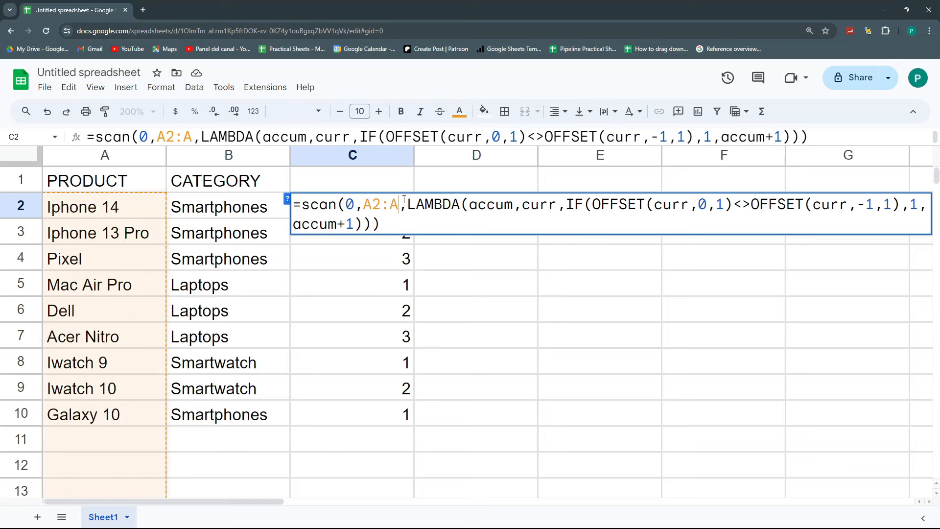
pyautogui.press('Return')
# Step: Examine the sequence numbers in column C beside the empty rows from row 11 down, comparing B10 with the blank B11
pyautogui.scroll(-8, 379, 277)
pyautogui.scroll(8, 380, 277)
pyautogui.click(384, 447)
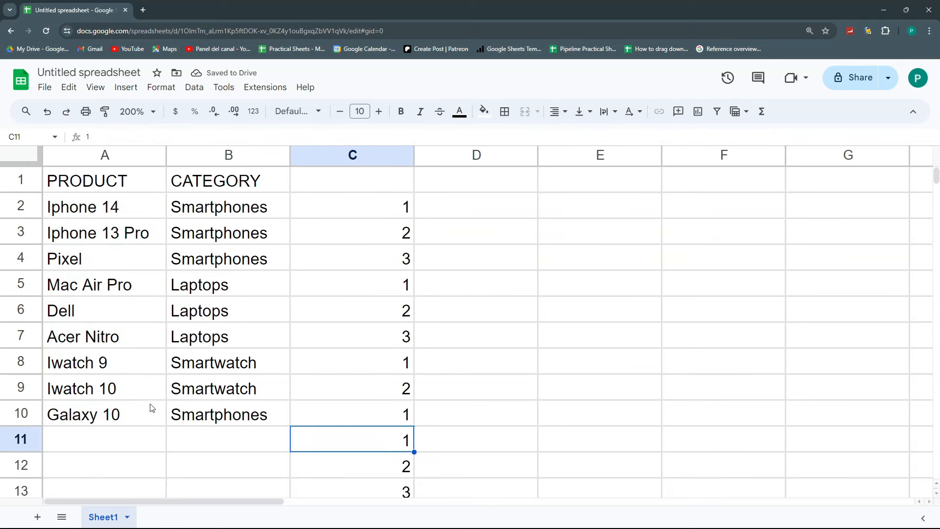
pyautogui.click(145, 445)
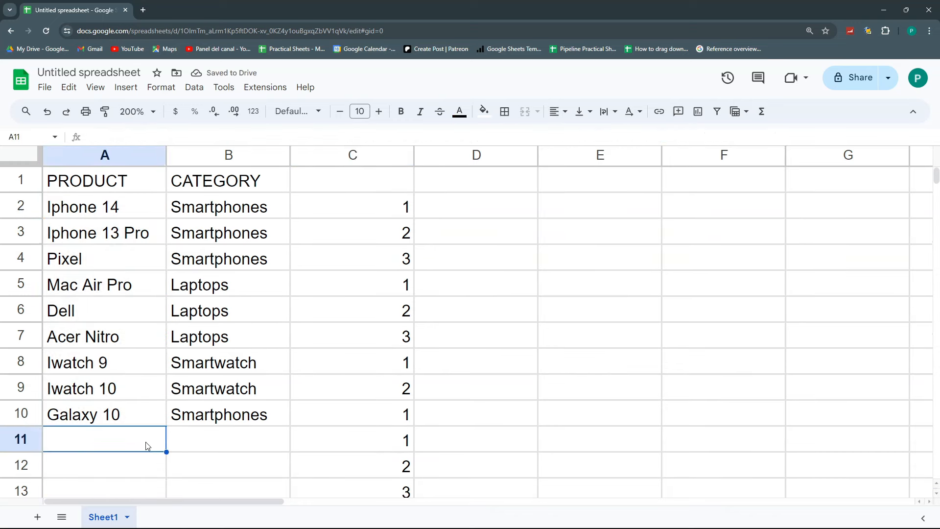
pyautogui.click(236, 443)
pyautogui.click(235, 416)
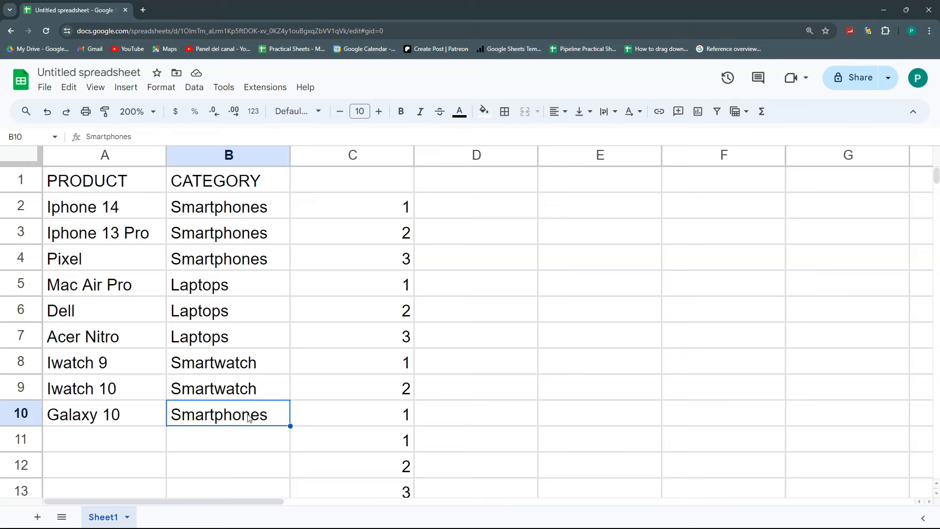
pyautogui.click(390, 446)
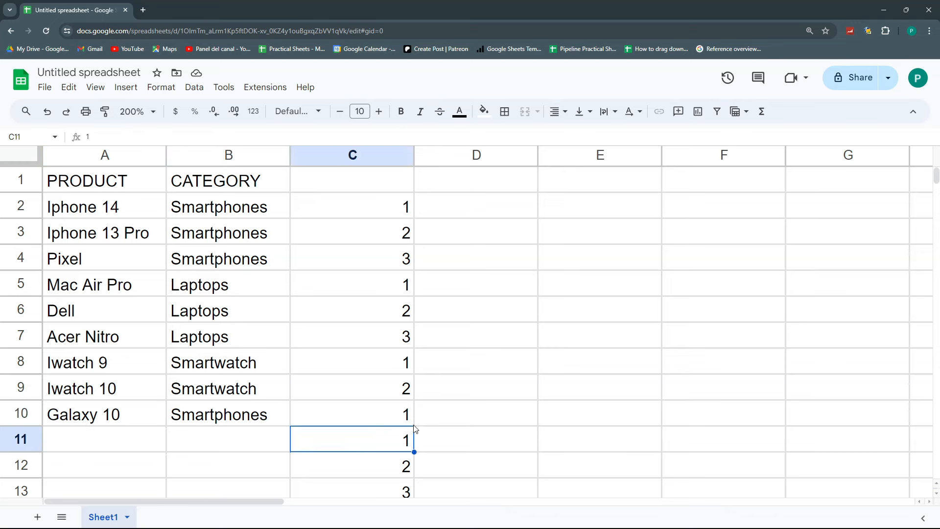
# Step: Check how far down column C the sequence numbering continues beside the empty rows below the product table
pyautogui.scroll(-4, 416, 430)
pyautogui.scroll(3, 414, 304)
pyautogui.scroll(-5, 392, 336)
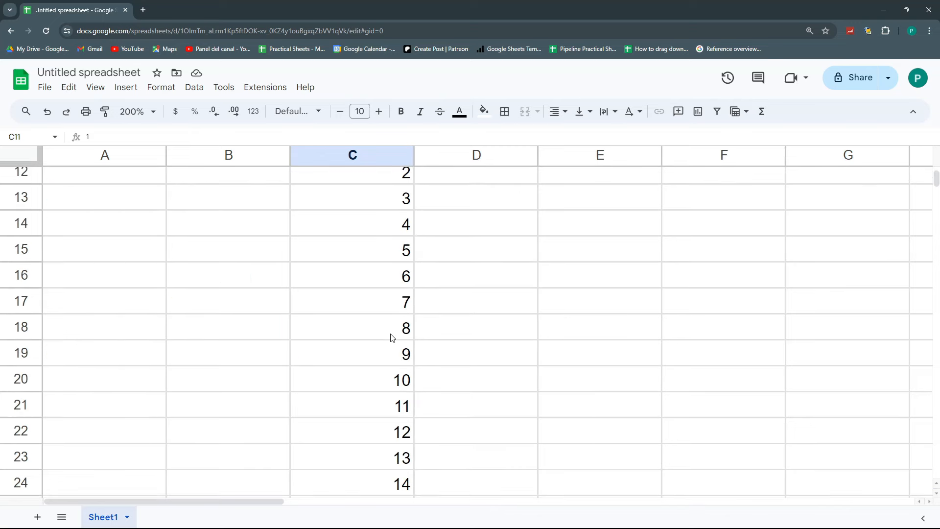
pyautogui.scroll(-15, 393, 337)
pyautogui.scroll(15, 392, 333)
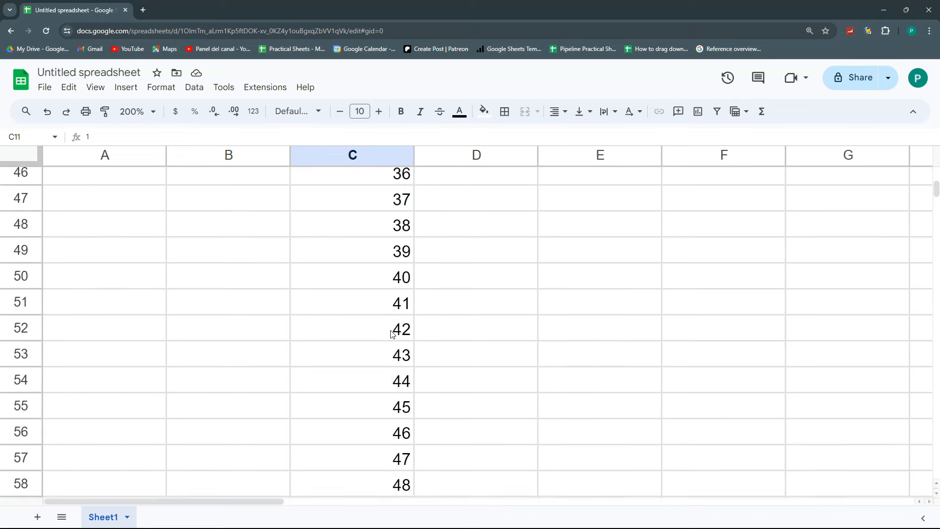
pyautogui.scroll(3, 392, 329)
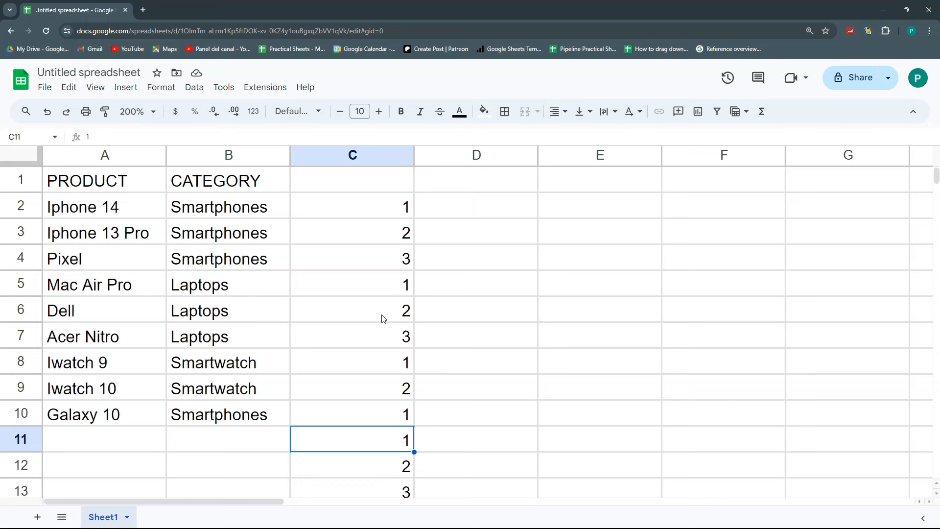
# Step: Change the IF function to IFS inside the LAMBDA of the C2 formula
pyautogui.click(406, 209)
pyautogui.doubleClick(405, 210)
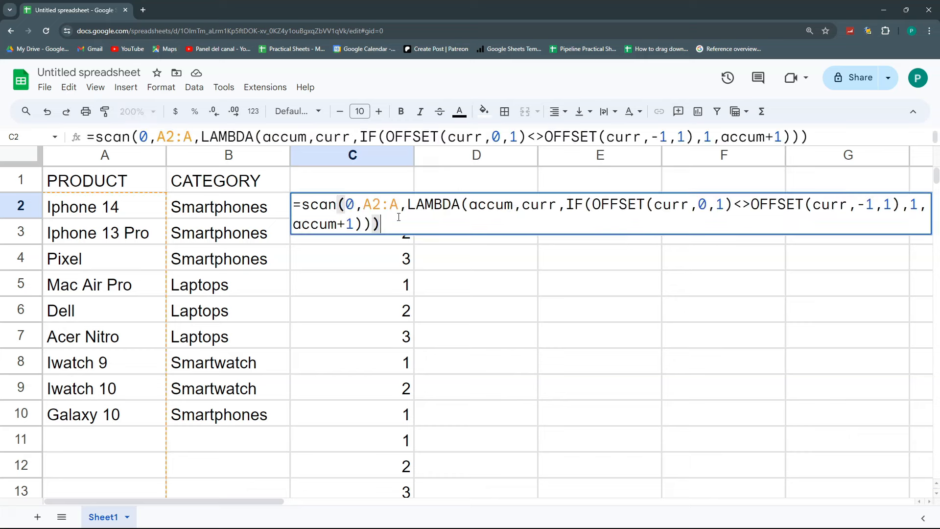
pyautogui.moveTo(572, 205); pyautogui.dragTo(586, 203)
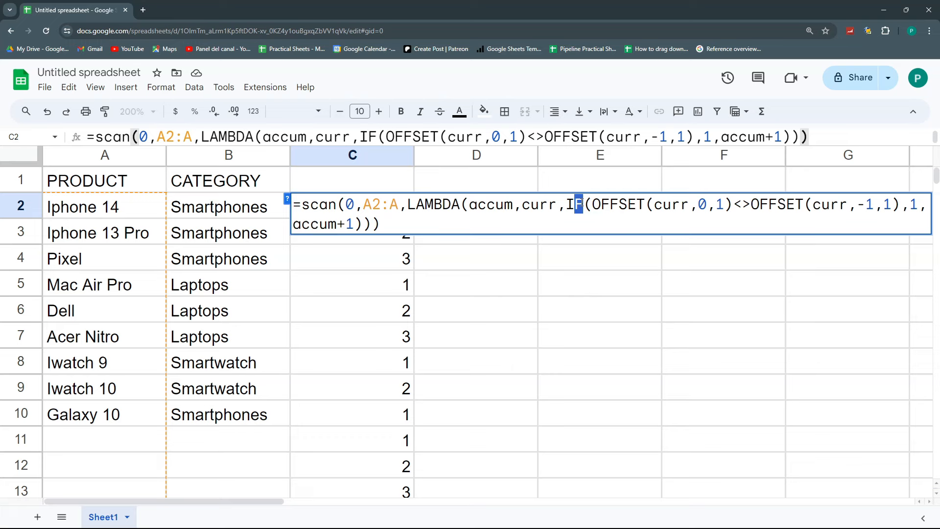
pyautogui.click(584, 204)
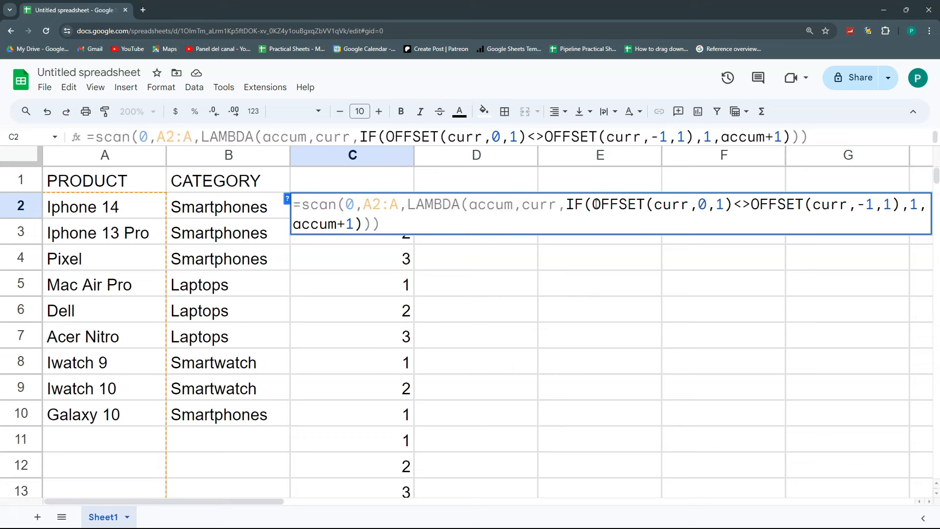
pyautogui.write('s')
pyautogui.press('BackSpace')
pyautogui.write('S')
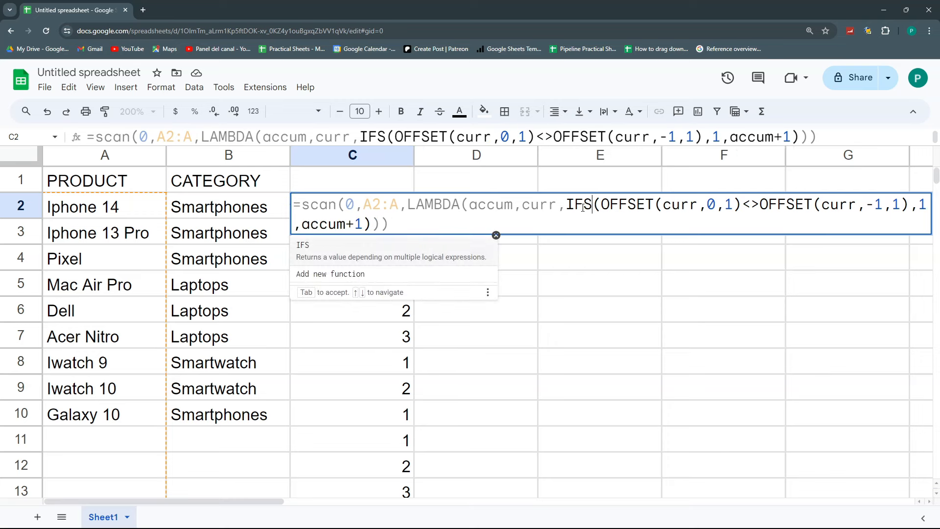
pyautogui.click(496, 235)
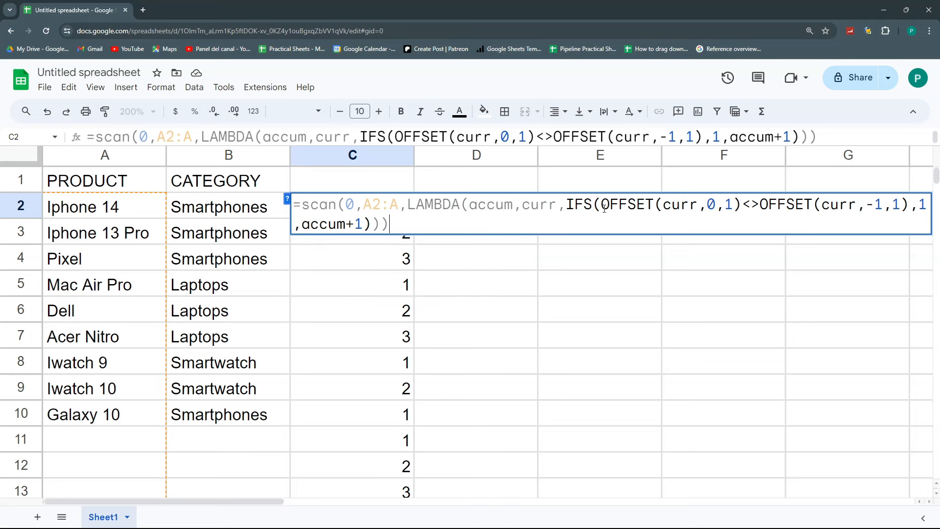
# Step: Add true as the condition for the accum+1 result in the IFS function and enter the C2 formula
pyautogui.moveTo(603, 206); pyautogui.dragTo(909, 205)
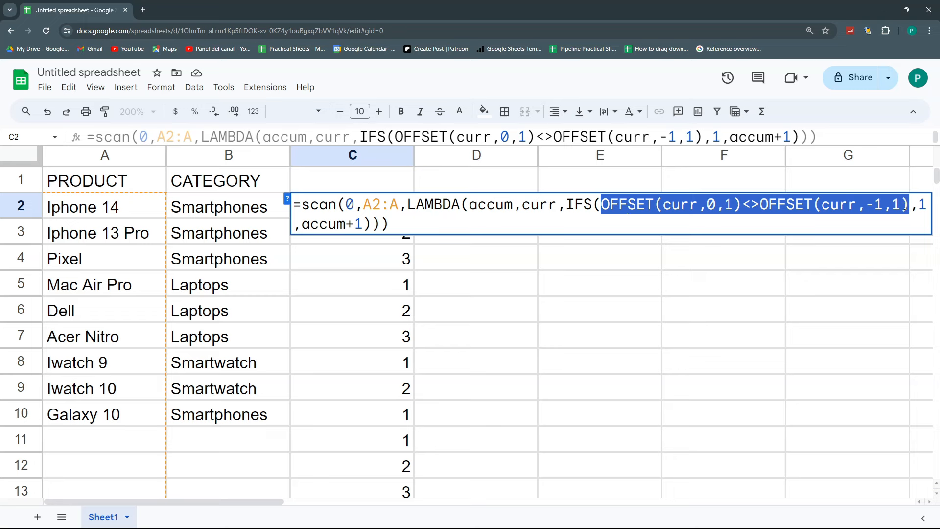
pyautogui.doubleClick(922, 205)
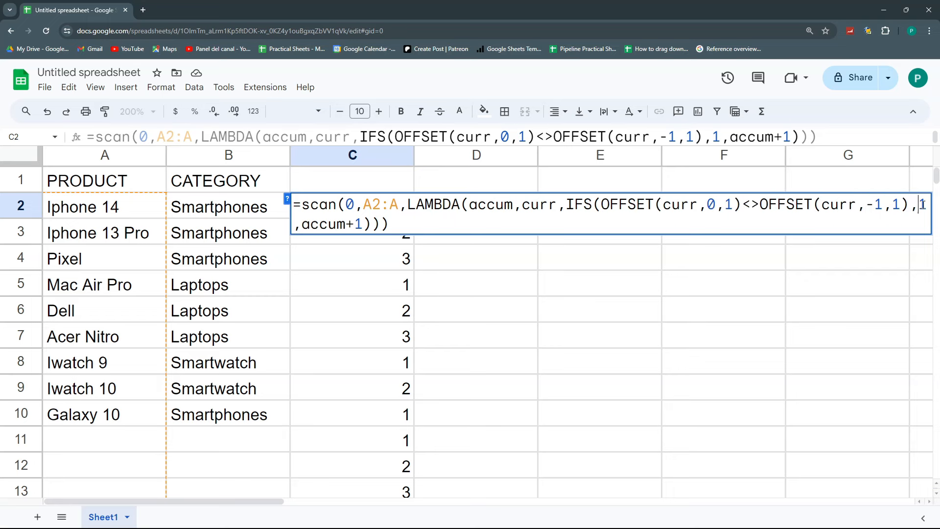
pyautogui.moveTo(365, 225); pyautogui.dragTo(299, 226)
pyautogui.click(301, 226)
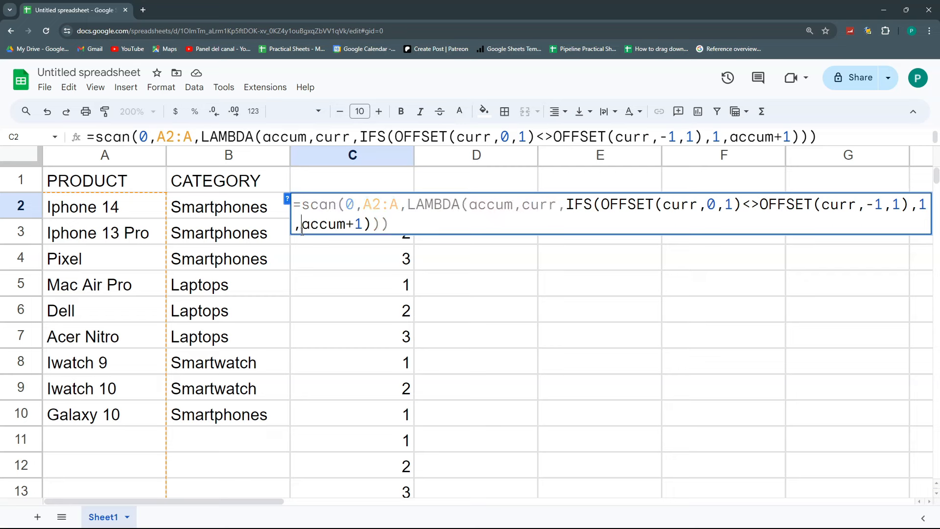
pyautogui.write(',')
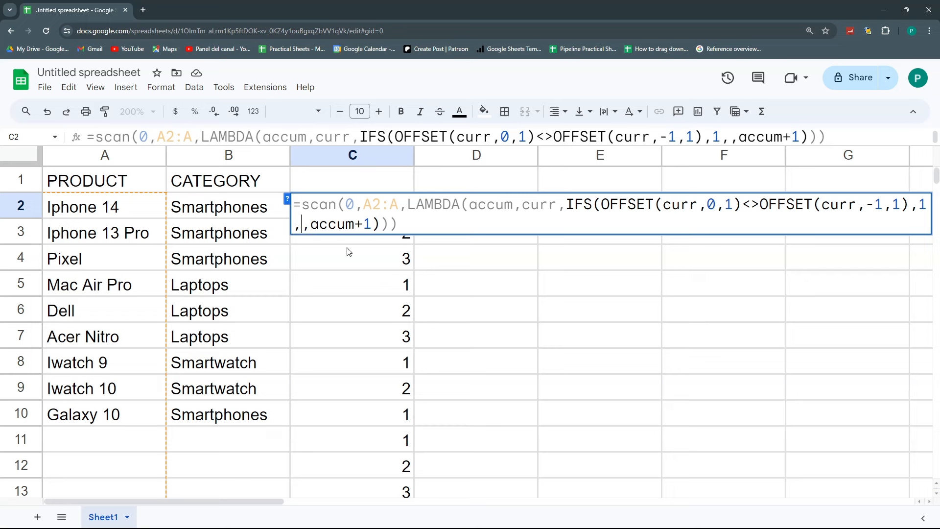
pyautogui.write('true')
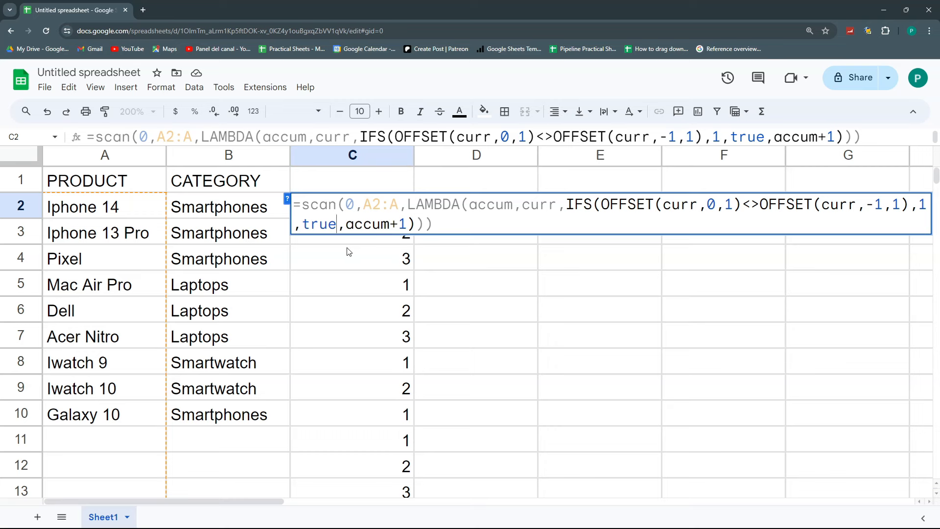
pyautogui.press('Return')
pyautogui.press('Up')
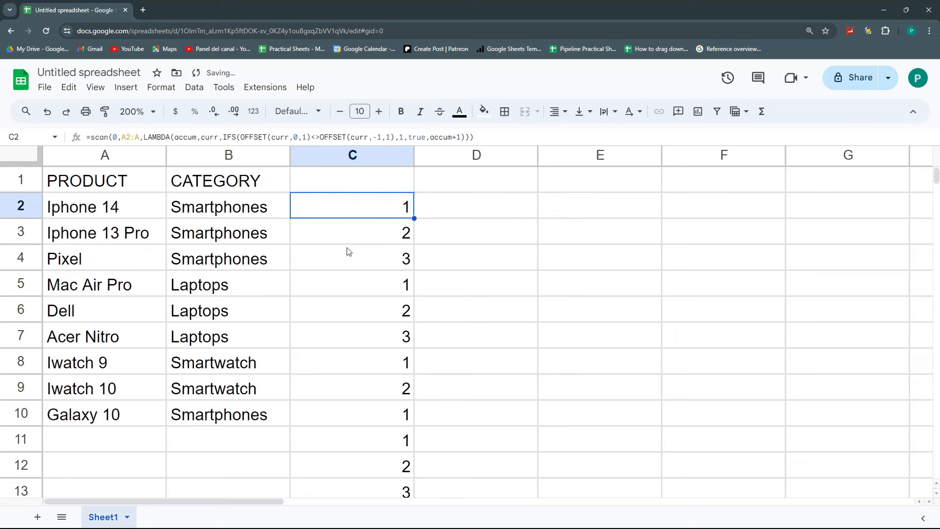
# Step: Insert the blank-cell condition curr="" between the result 1 and the true condition in the C2 formula
pyautogui.press('Return')
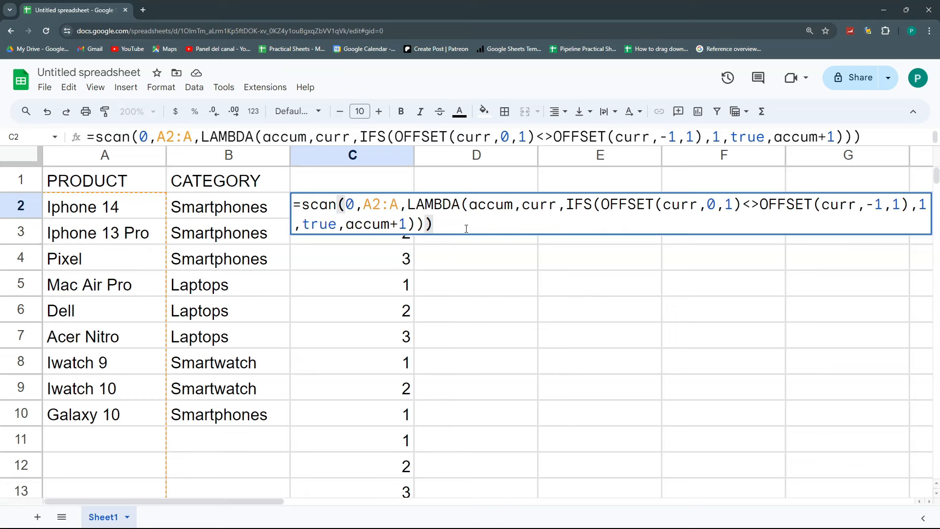
pyautogui.click(928, 206)
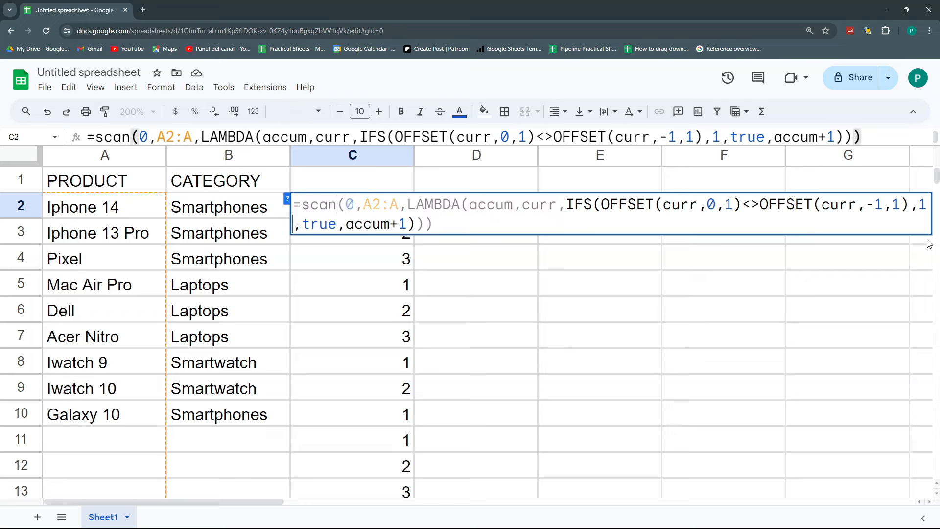
pyautogui.click(920, 206)
pyautogui.write(',')
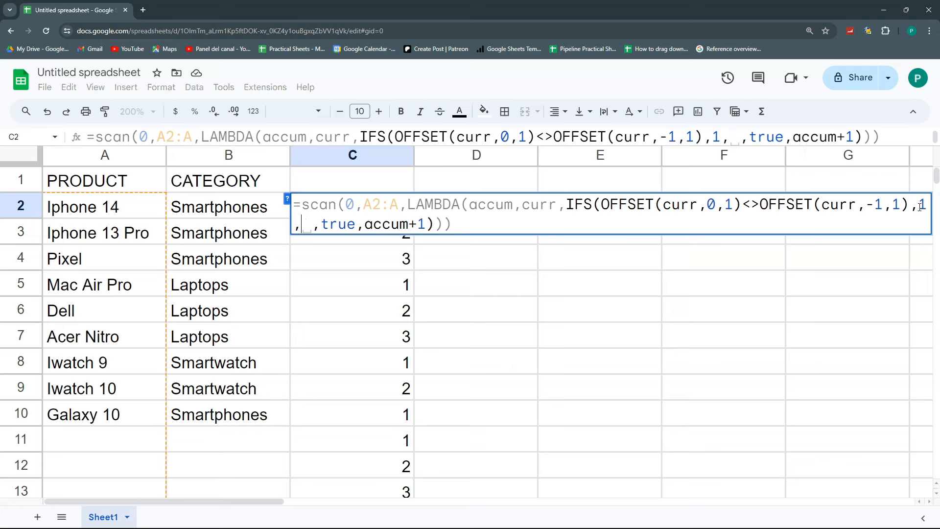
pyautogui.write('CU')
pyautogui.press('BackSpace')
pyautogui.press('BackSpace')
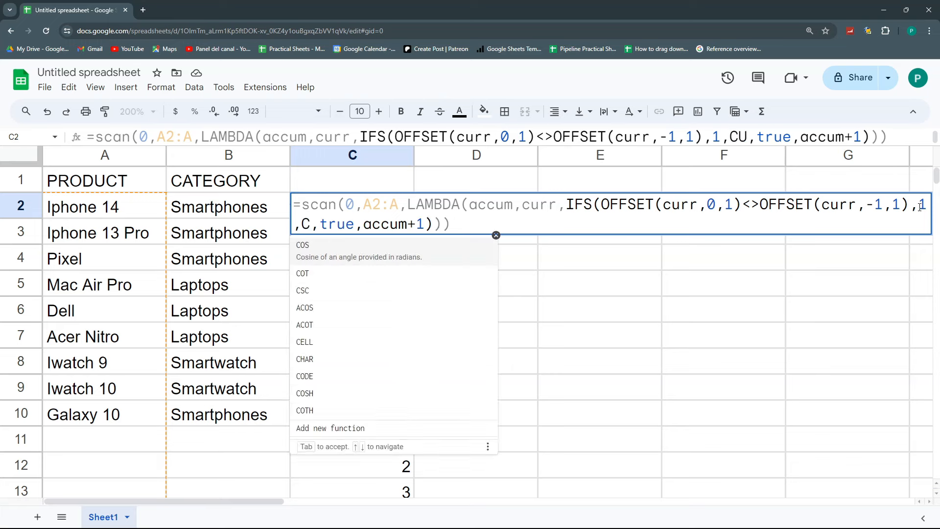
pyautogui.write('cu')
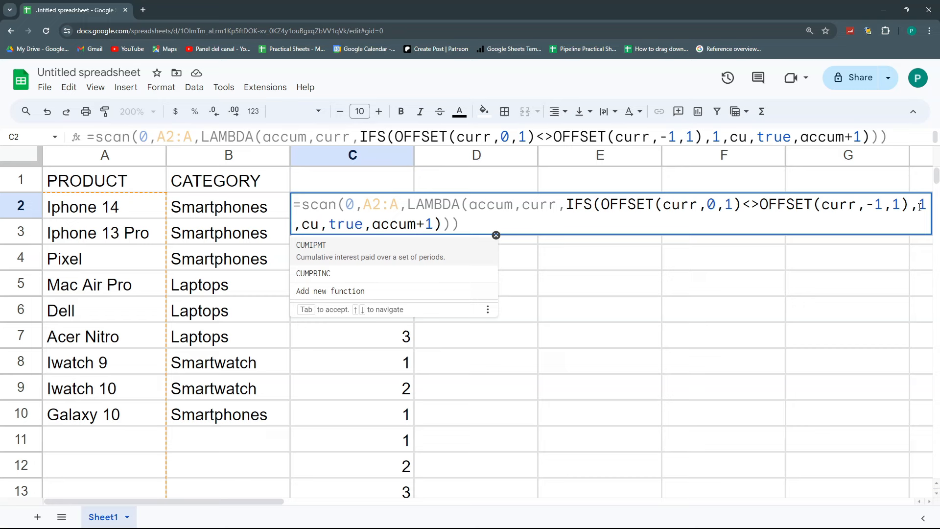
pyautogui.write('rr')
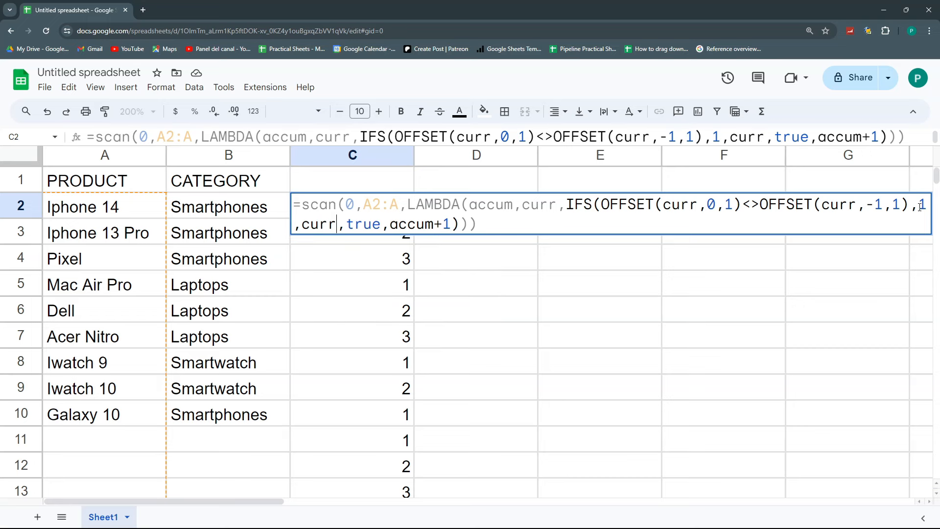
pyautogui.write('=""')
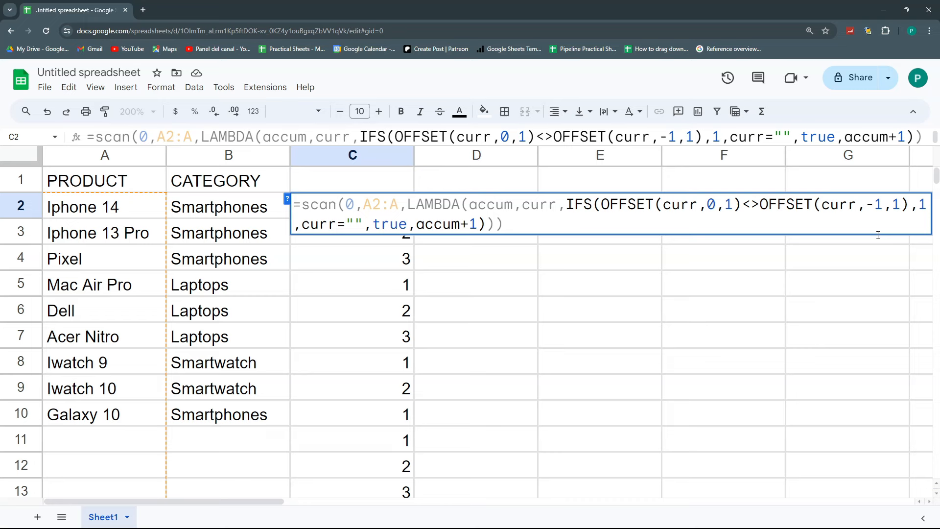
# Step: Give the curr="" condition an empty result and enter the formula
pyautogui.click(364, 224)
pyautogui.write(',')
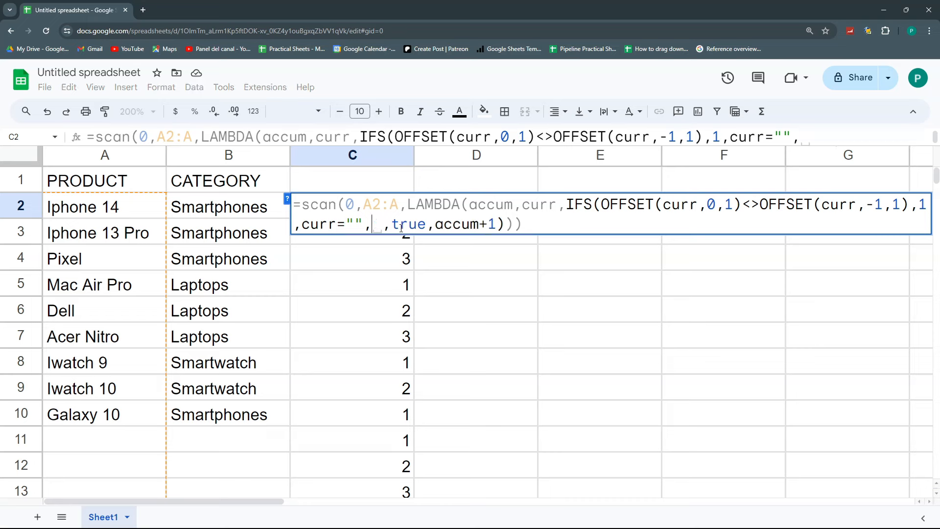
pyautogui.press('Return')
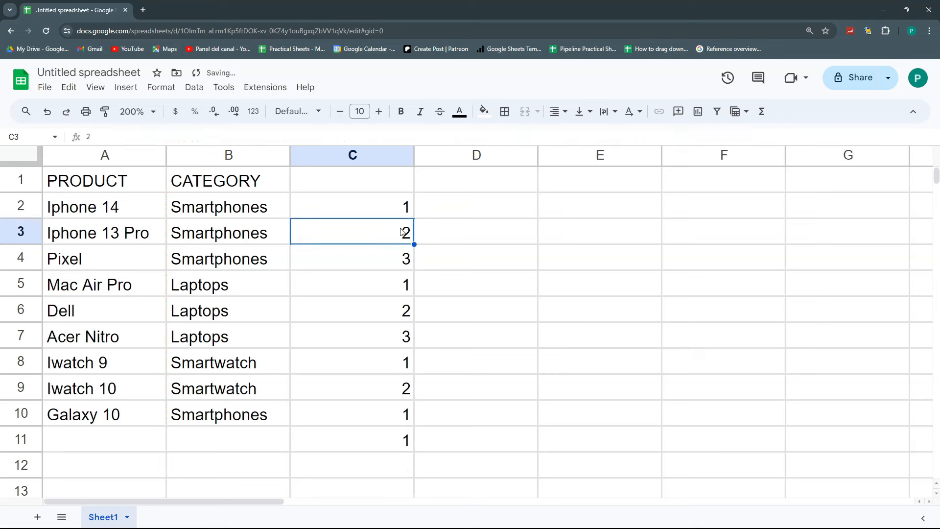
# Step: Move the curr="",, condition to the start of the IFS arguments, ahead of the OFFSET comparison, and enter the C2 formula
pyautogui.click(395, 209)
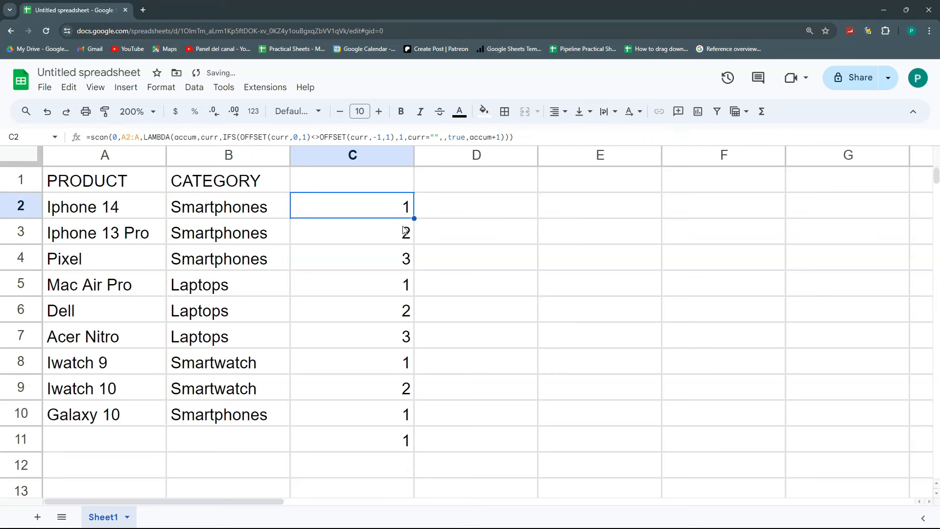
pyautogui.doubleClick(398, 212)
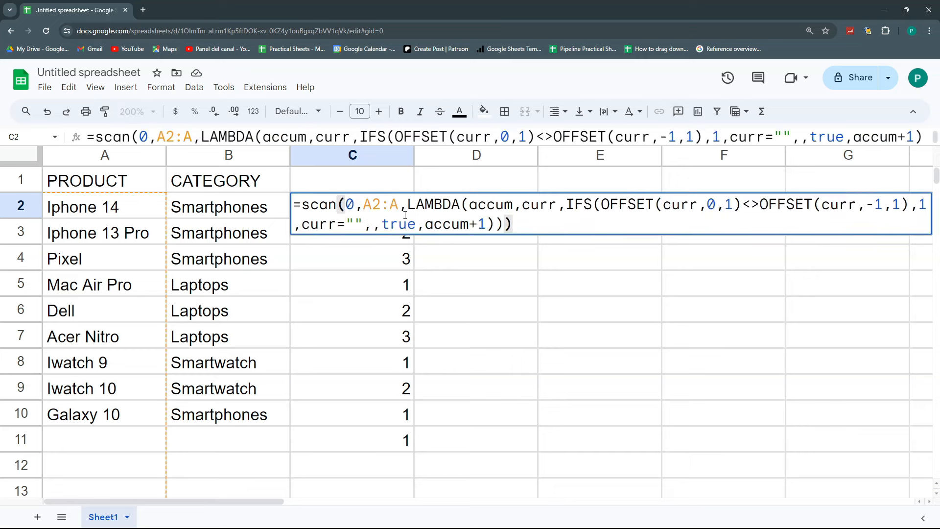
pyautogui.moveTo(382, 225); pyautogui.dragTo(303, 223)
pyautogui.hotkey('ctrl', 'c')
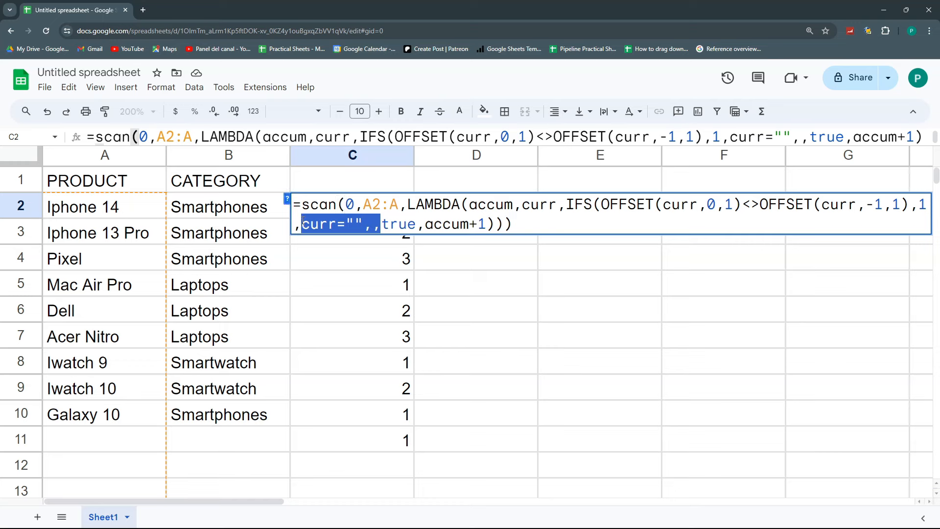
pyautogui.press('BackSpace')
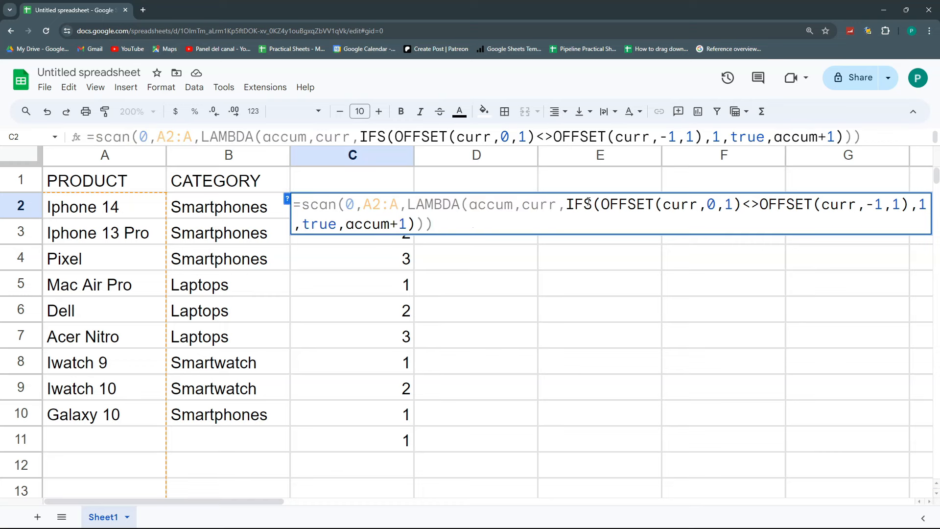
pyautogui.click(600, 203)
pyautogui.hotkey('ctrl', 'v')
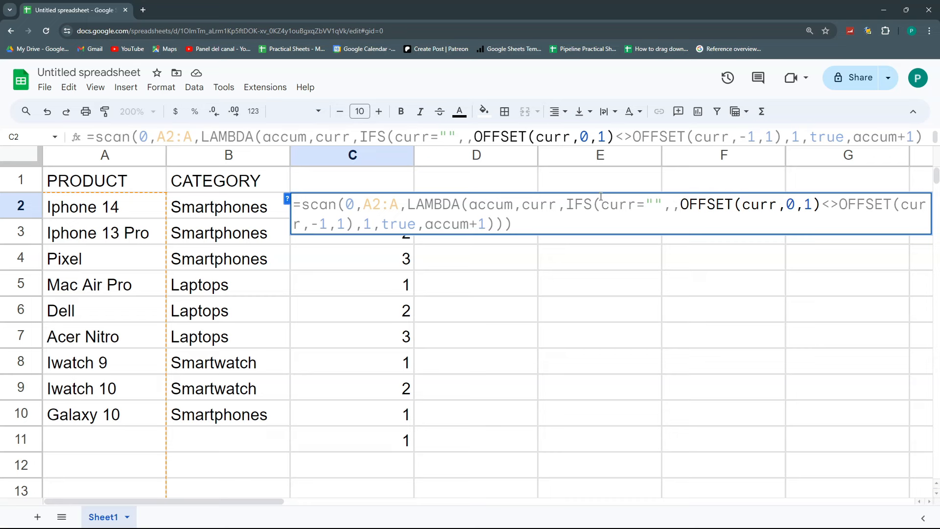
pyautogui.moveTo(601, 204); pyautogui.dragTo(865, 204)
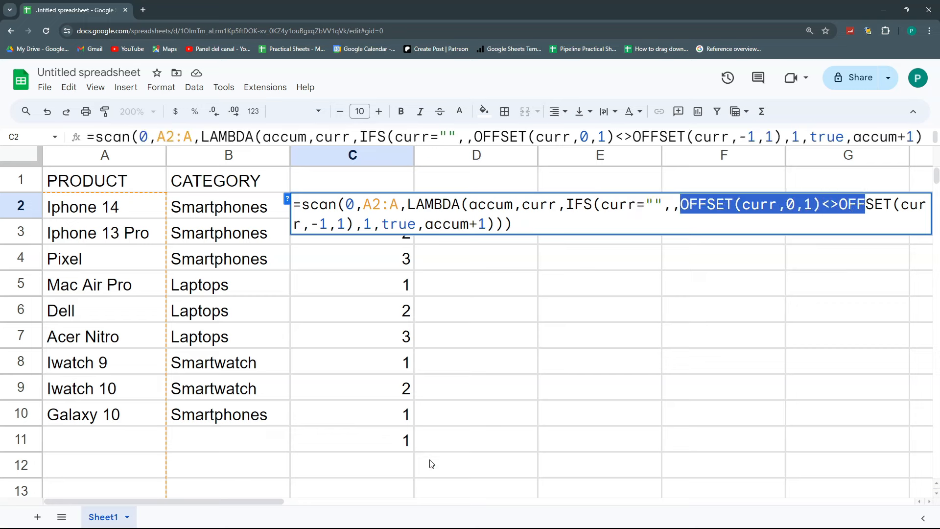
pyautogui.click(730, 203)
pyautogui.moveTo(681, 203); pyautogui.dragTo(899, 204)
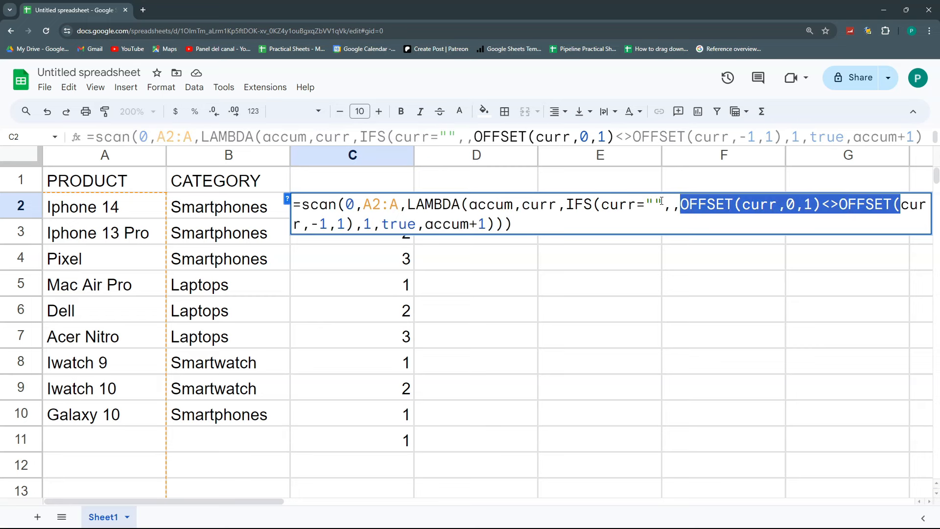
pyautogui.moveTo(664, 204); pyautogui.dragTo(645, 204)
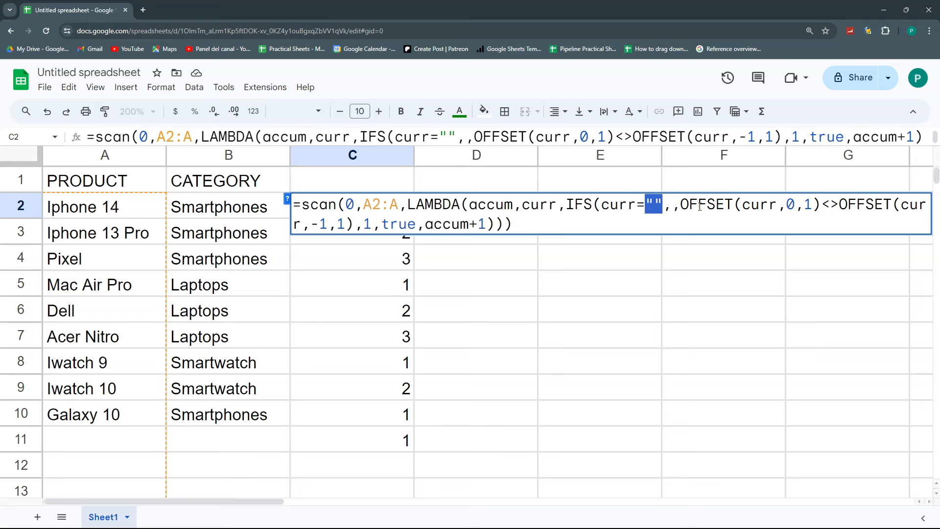
pyautogui.press('Return')
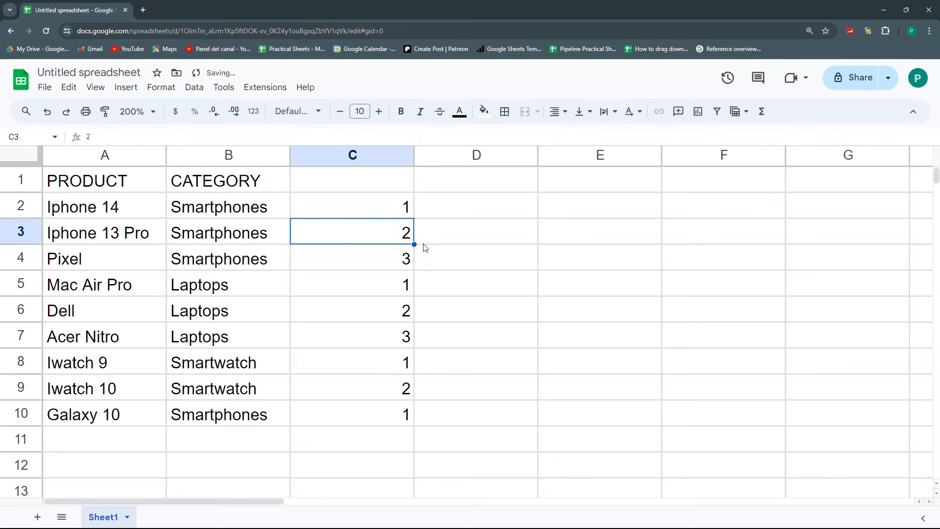
# Step: Enter the header REF in C1 and fit the width of column C to its contents
pyautogui.click(389, 209)
pyautogui.click(386, 186)
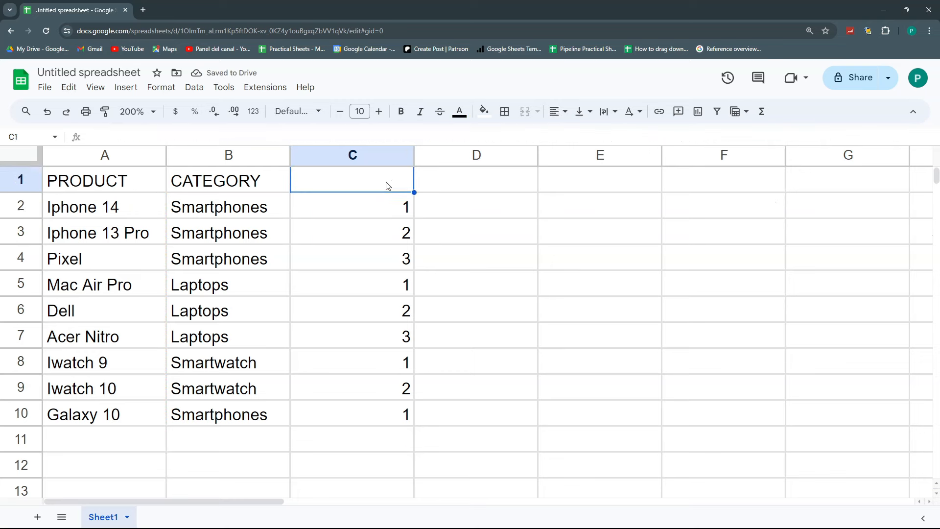
pyautogui.write('REF')
pyautogui.press('Return')
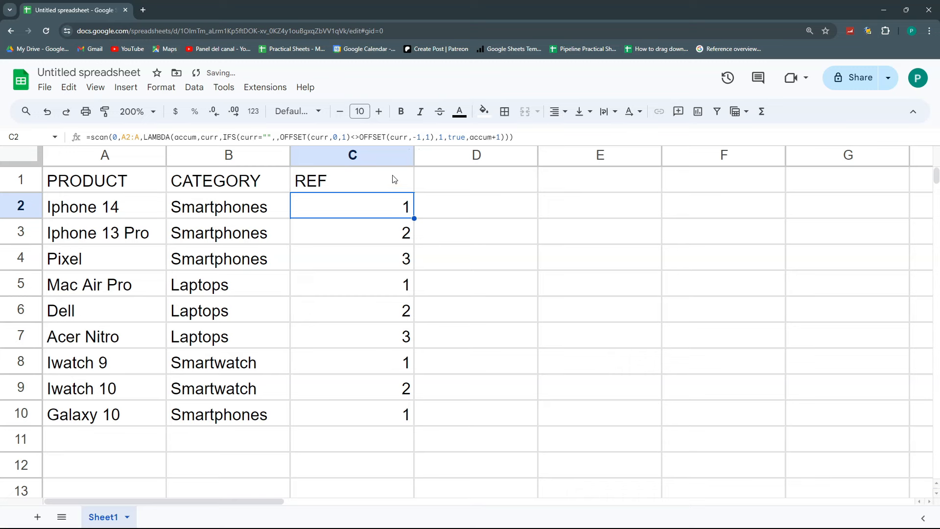
pyautogui.click(411, 159)
pyautogui.doubleClick(415, 156)
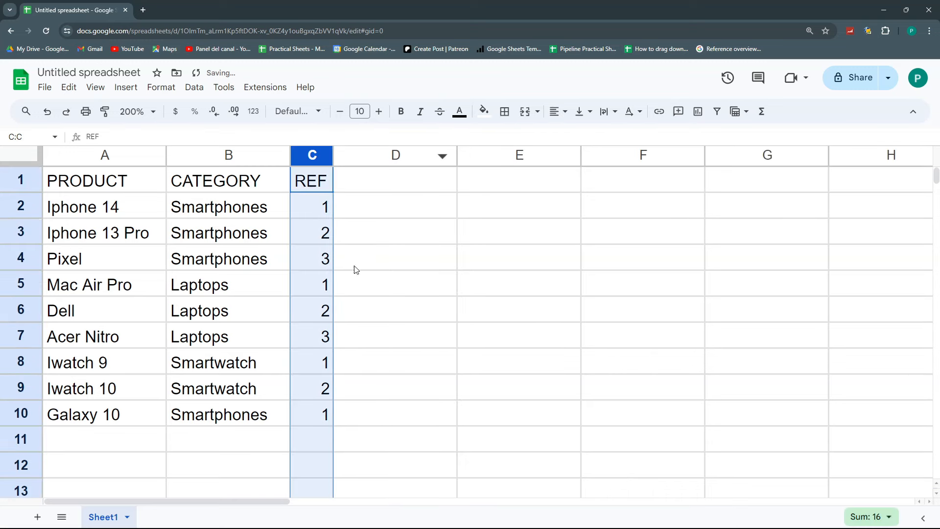
# Step: Rename the header in C1 to ORDERED SEQUENCE and fit the width of column C to its contents
pyautogui.moveTo(333, 157); pyautogui.dragTo(352, 156)
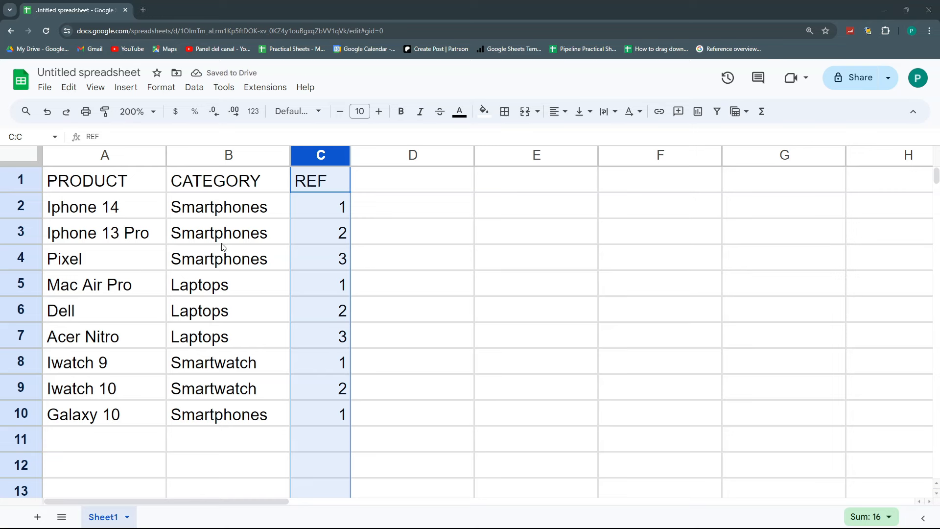
pyautogui.press('Right')
pyautogui.click(331, 184)
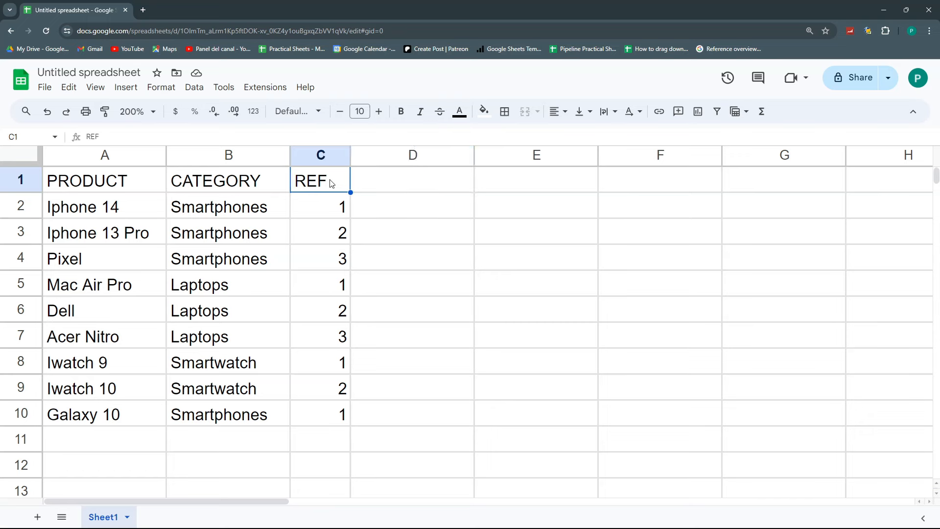
pyautogui.write('OR')
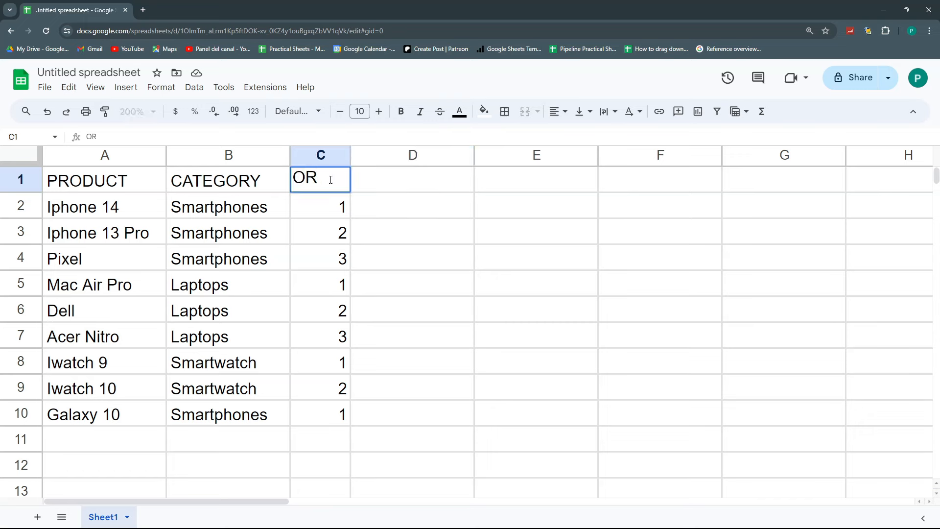
pyautogui.write('DERED SEQUENCE')
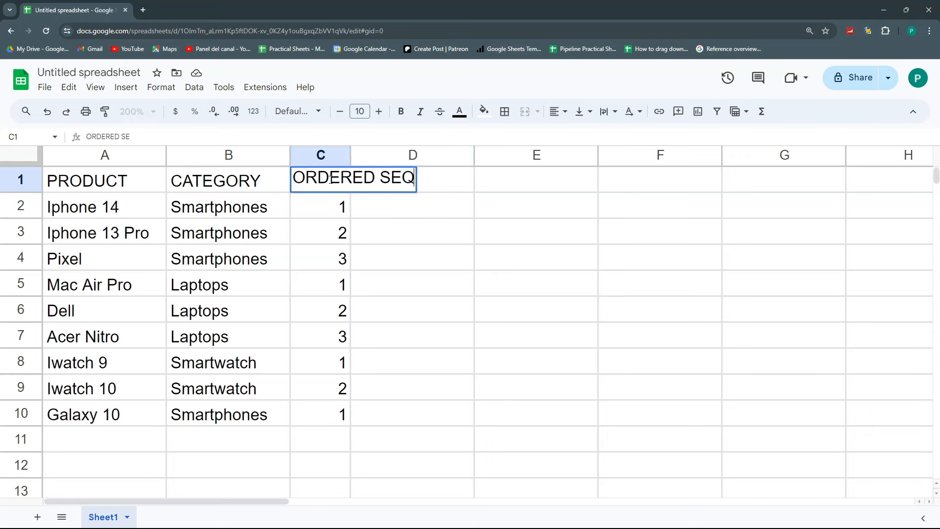
pyautogui.press('Return')
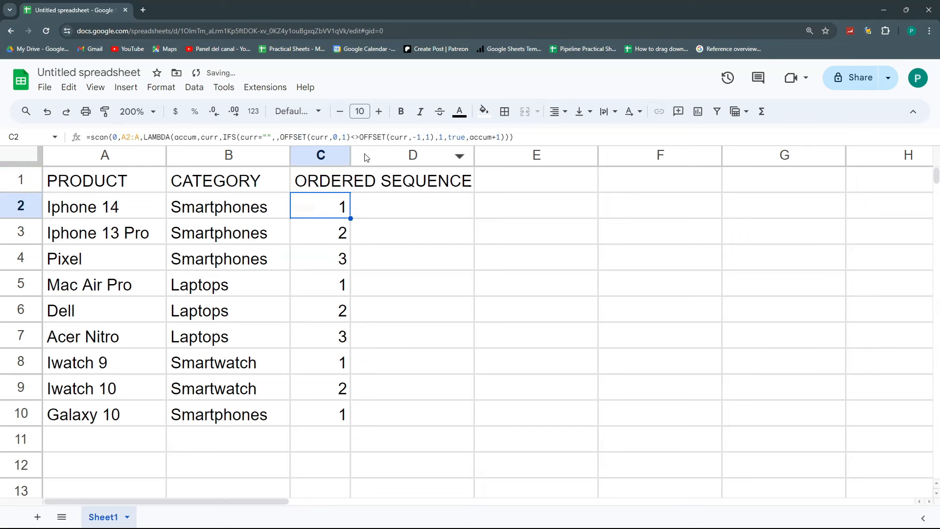
pyautogui.doubleClick(351, 155)
# Step: Enter the header UNORDERED SEQUENCE in D1
pyautogui.click(553, 180)
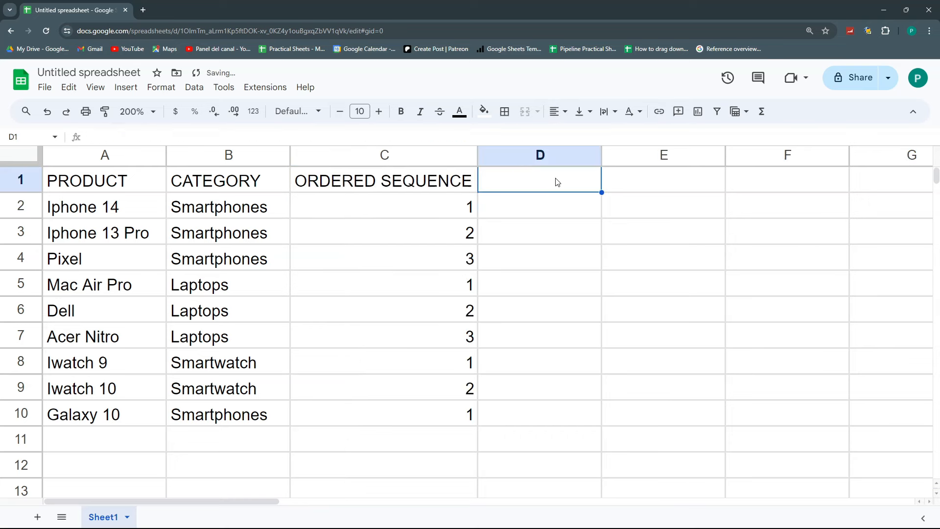
pyautogui.write('UNORDERED ')
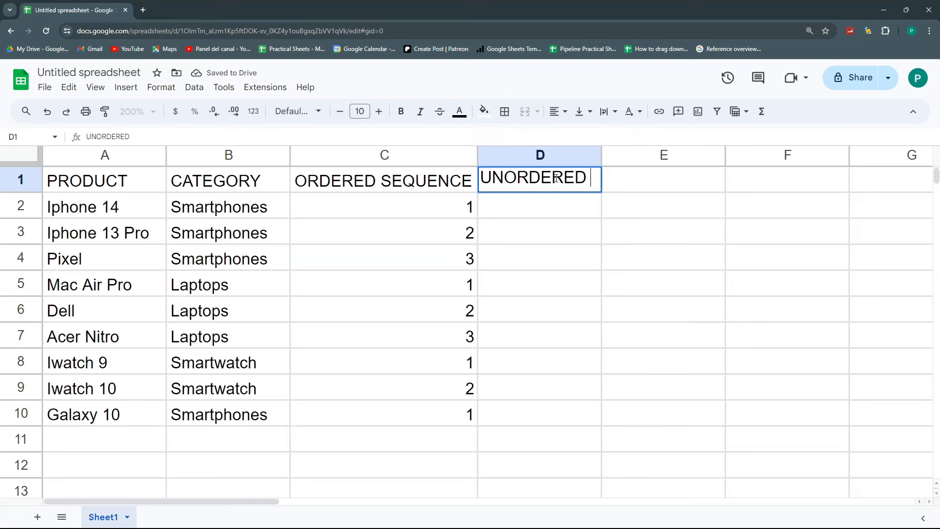
pyautogui.write('SEQUENCE')
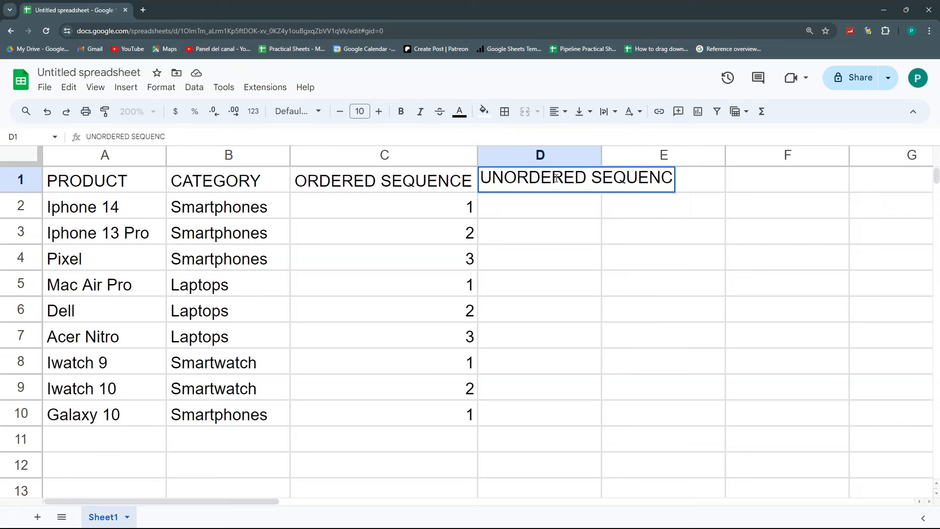
pyautogui.press('Return')
pyautogui.click(379, 421)
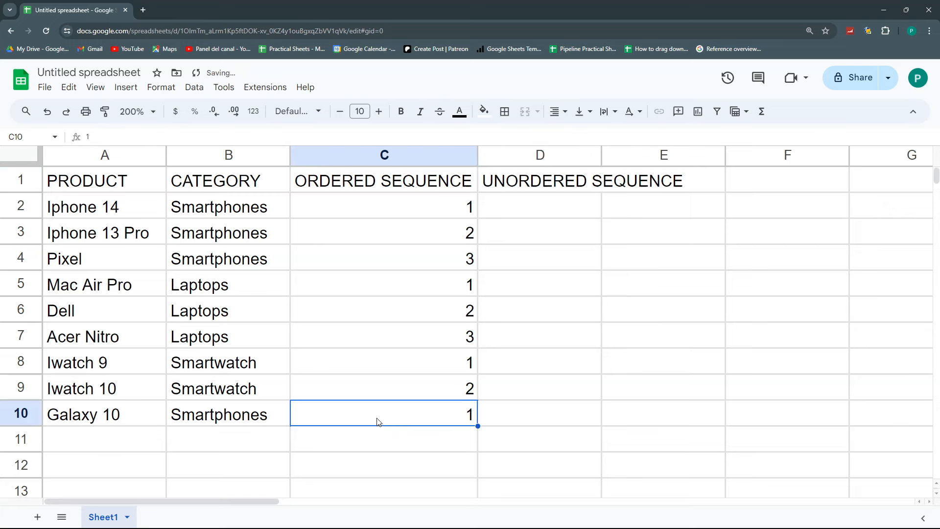
pyautogui.click(247, 421)
pyautogui.click(246, 259)
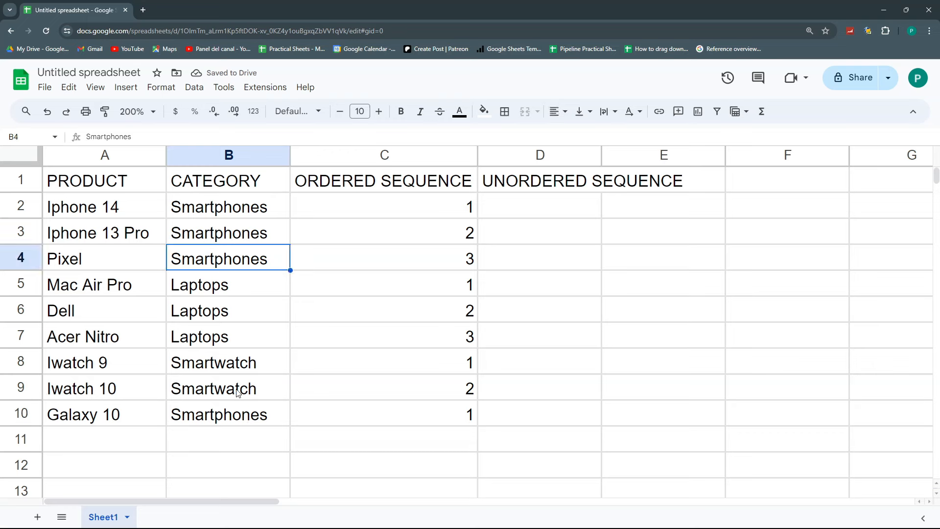
pyautogui.moveTo(238, 211); pyautogui.dragTo(239, 256)
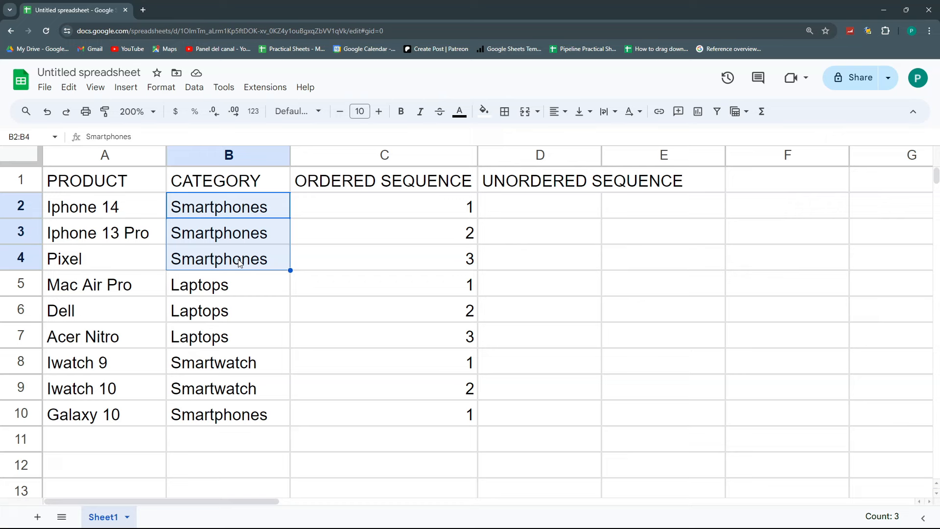
pyautogui.click(537, 211)
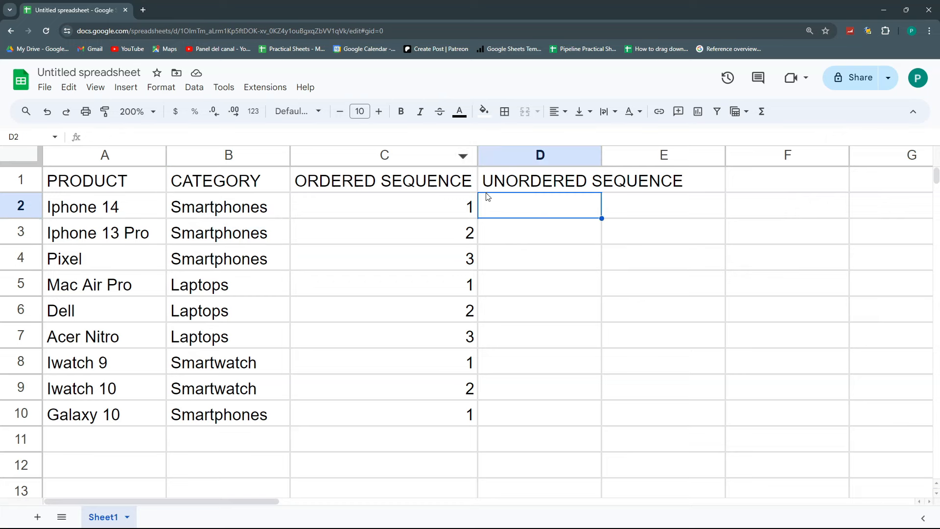
# Step: Wrap the text of header row 1 and narrow column C so its header breaks onto two lines
pyautogui.click(113, 184)
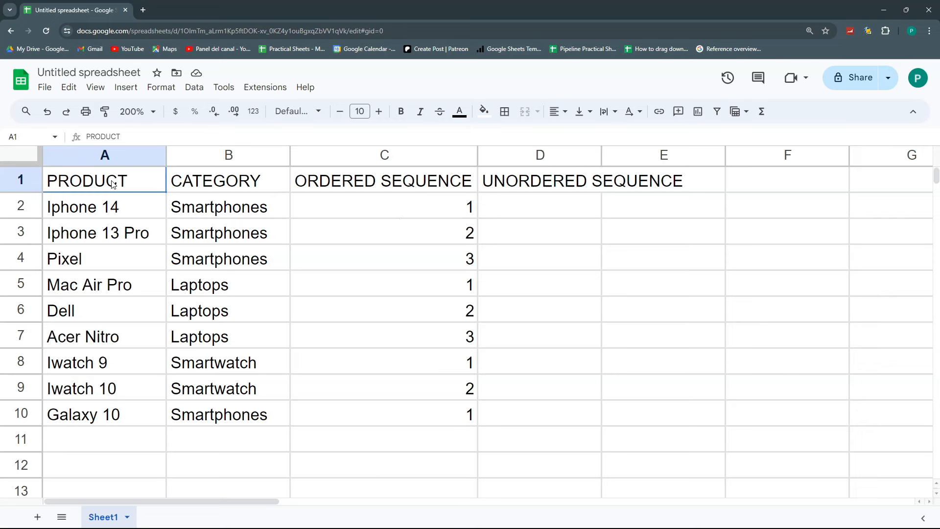
pyautogui.click(30, 186)
pyautogui.click(613, 117)
pyautogui.click(628, 134)
pyautogui.click(519, 224)
pyautogui.moveTo(478, 155); pyautogui.dragTo(392, 158)
pyautogui.click(344, 226)
# Step: Start a SCAN formula in D2 with initial value 0 and the open-ended product range A2:A
pyautogui.click(421, 232)
pyautogui.write('=')
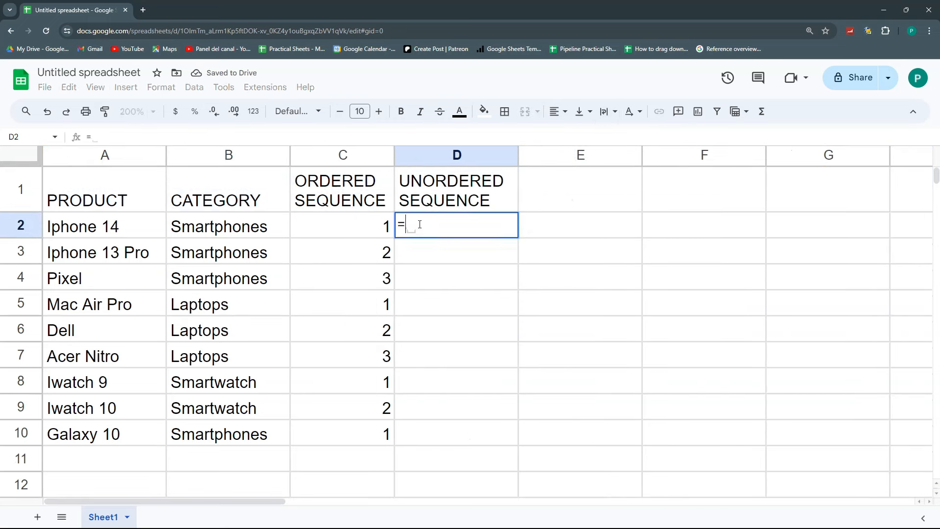
pyautogui.write('SCA')
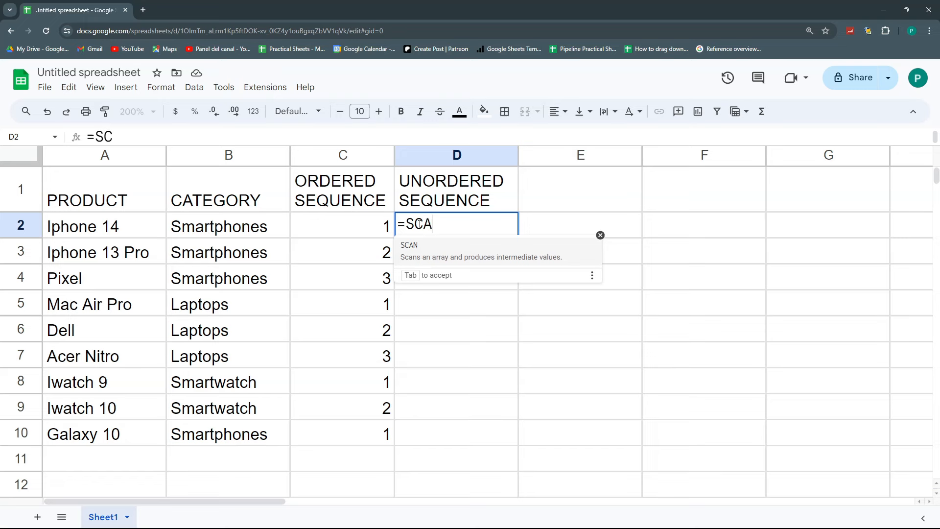
pyautogui.write('N(0')
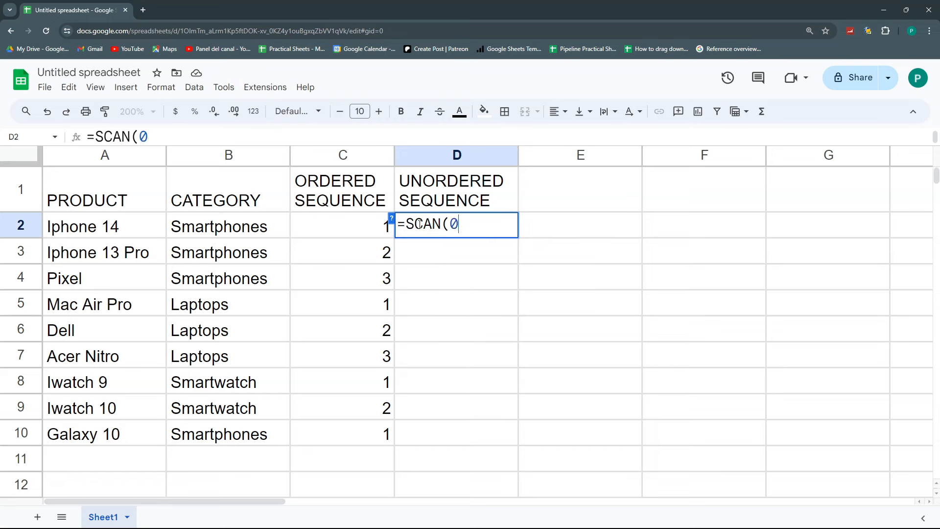
pyautogui.write(',')
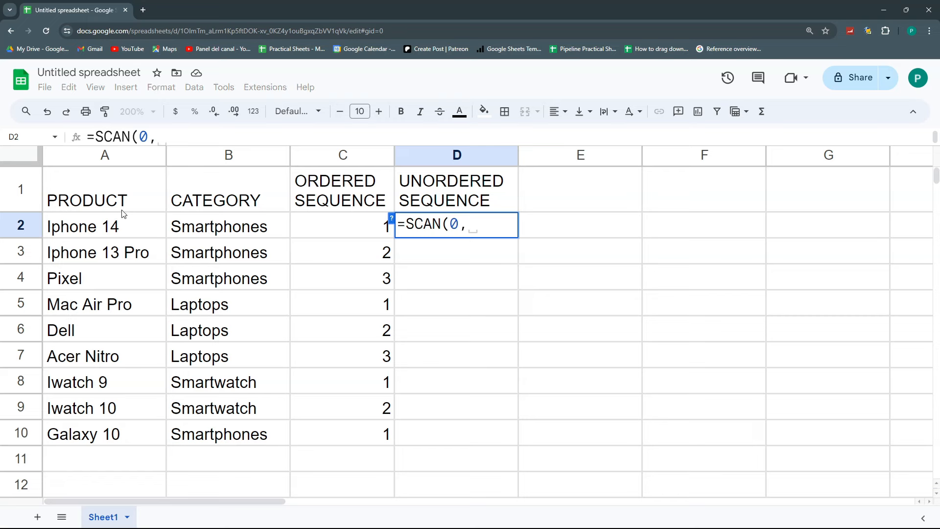
pyautogui.moveTo(126, 226); pyautogui.dragTo(122, 433)
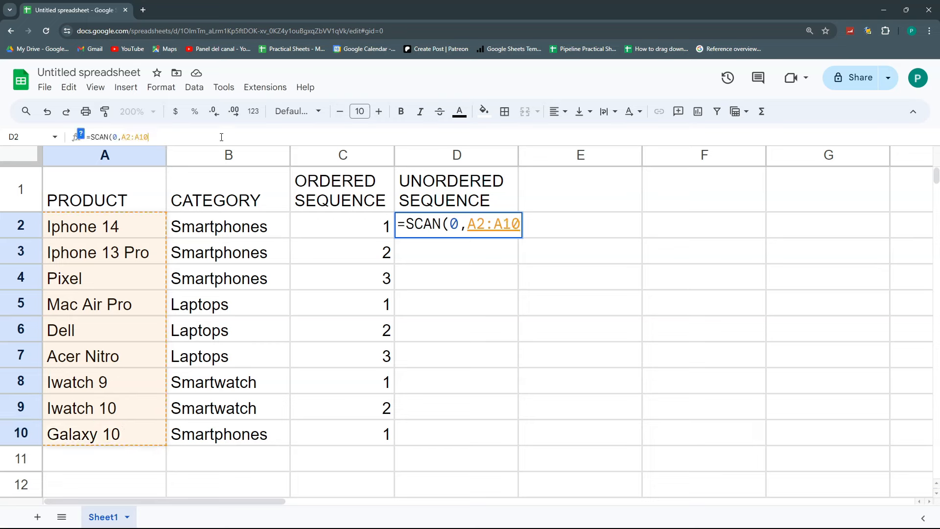
pyautogui.click(188, 136)
pyautogui.press('BackSpace')
pyautogui.press('BackSpace')
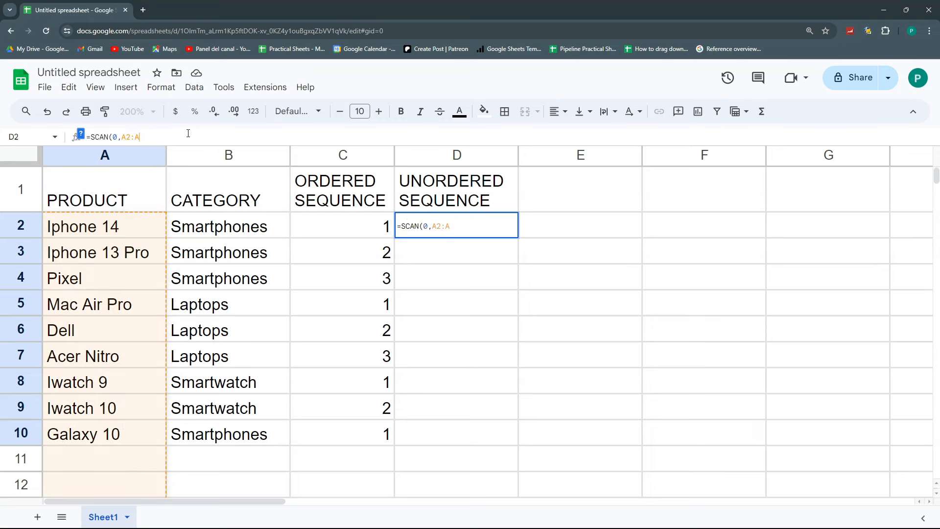
pyautogui.click(450, 215)
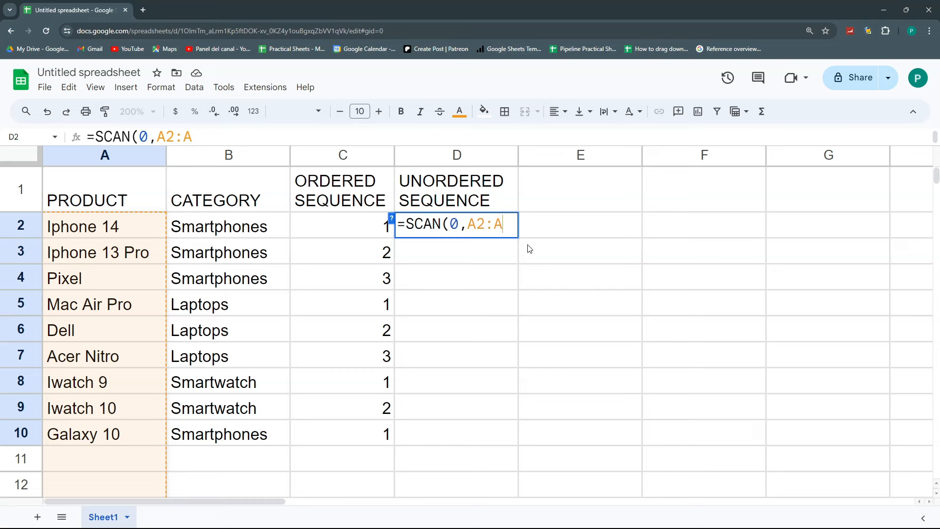
pyautogui.write(',')
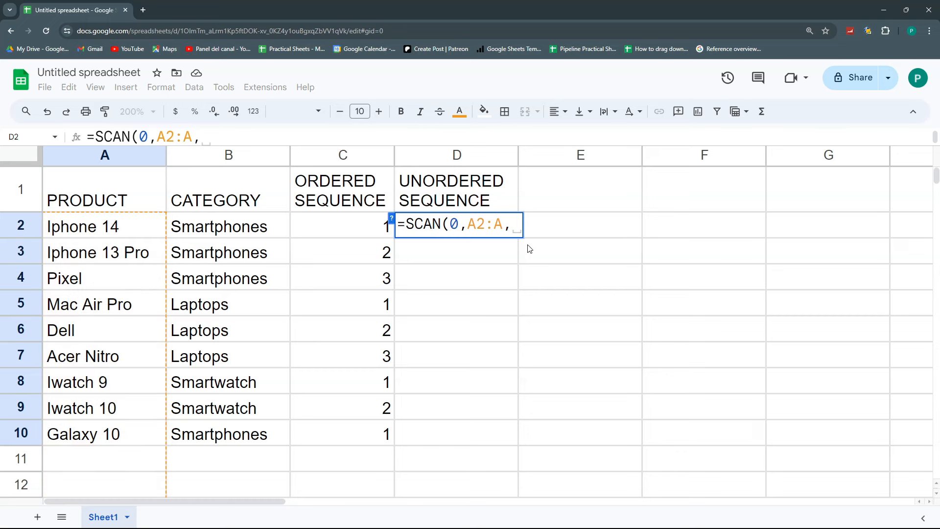
# Step: Add a LAMBDA function with the parameters accum and curr as the third SCAN argument in D2
pyautogui.write('lambda(')
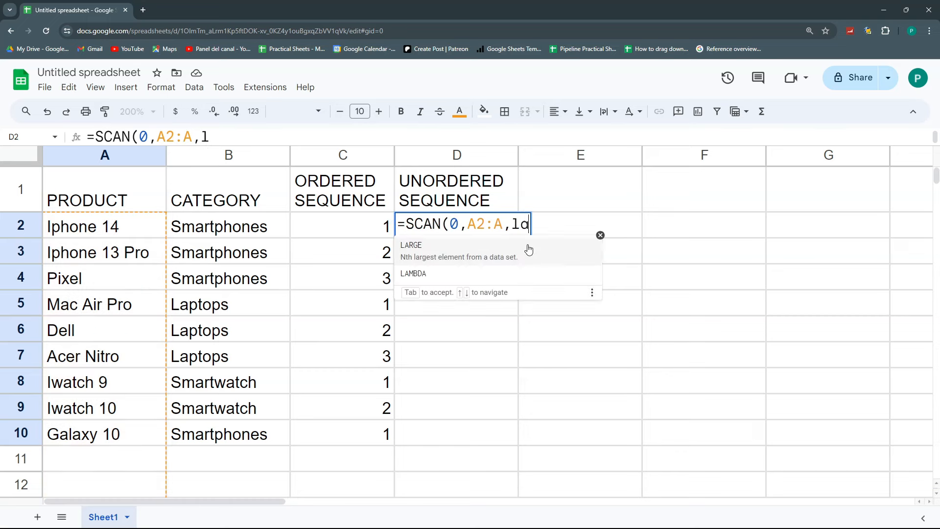
pyautogui.press('BackSpace')
pyautogui.press('BackSpace')
pyautogui.press('BackSpace')
pyautogui.press('BackSpace')
pyautogui.press('BackSpace')
pyautogui.press('BackSpace')
pyautogui.press('BackSpace')
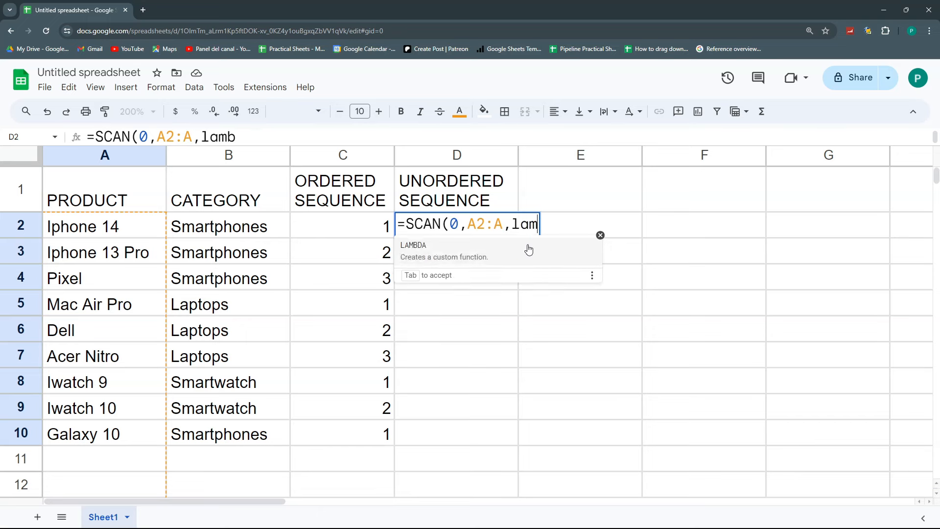
pyautogui.write('LAMBDA(')
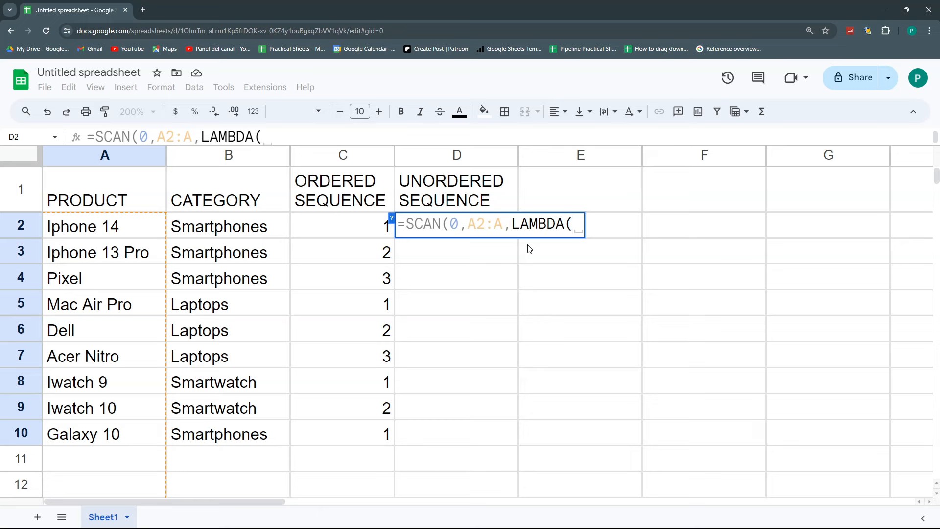
pyautogui.write('accum,')
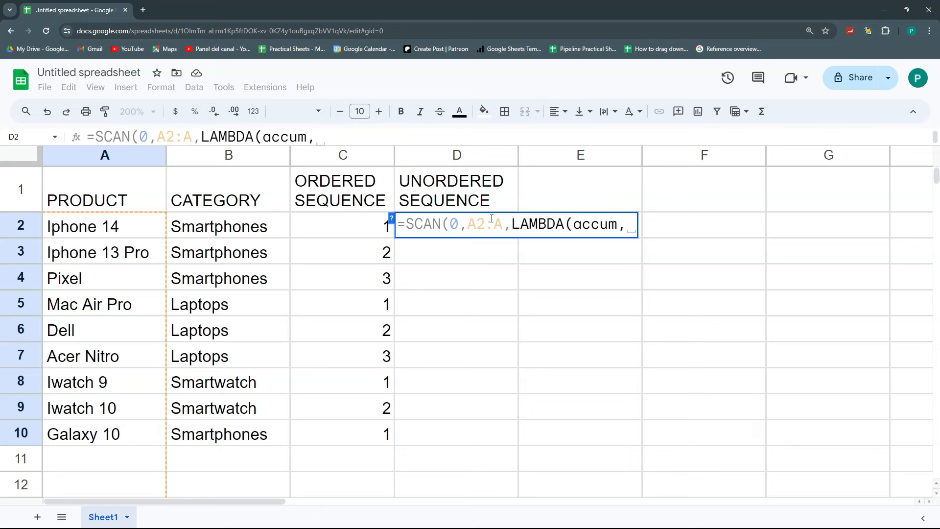
pyautogui.write('curre')
pyautogui.press('BackSpace')
pyautogui.write(',')
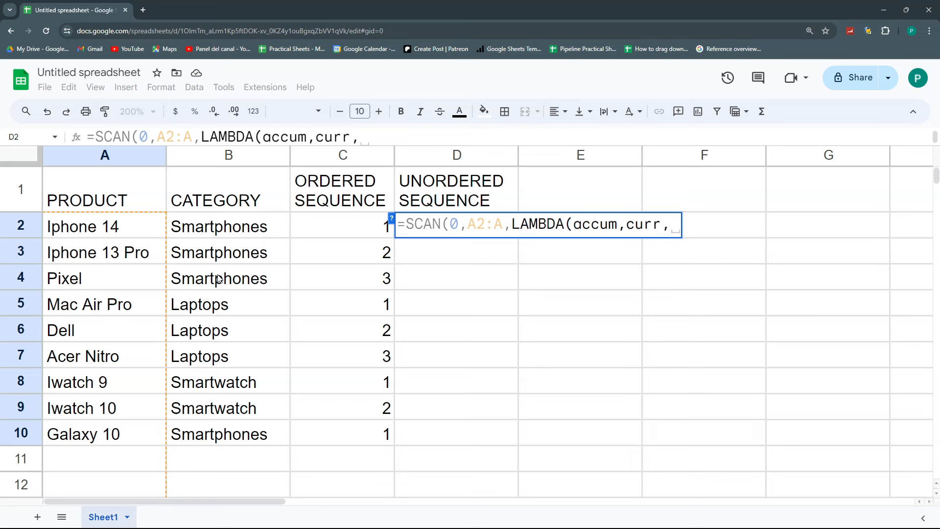
# Step: Add a COUNTIF function over the range A2:A2 as the LAMBDA expression in the D2 formula
pyautogui.write('COUNTIF')
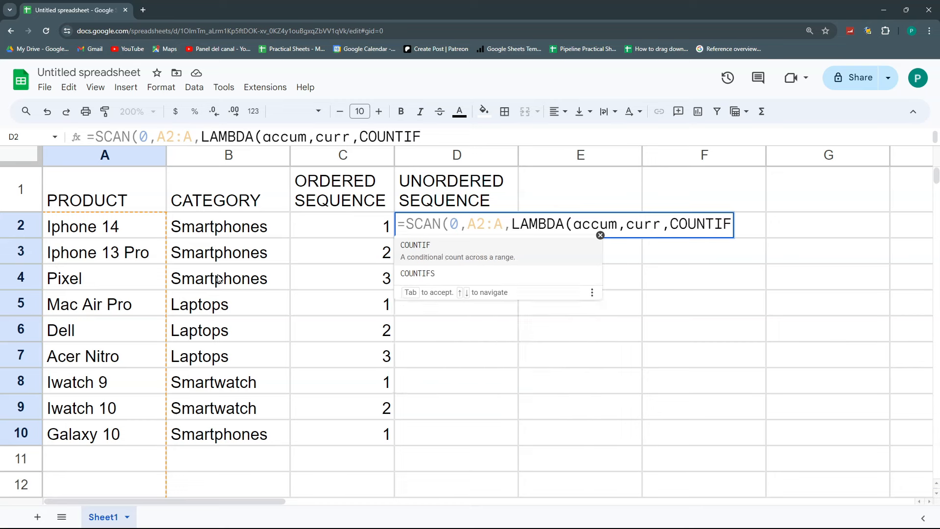
pyautogui.write('(')
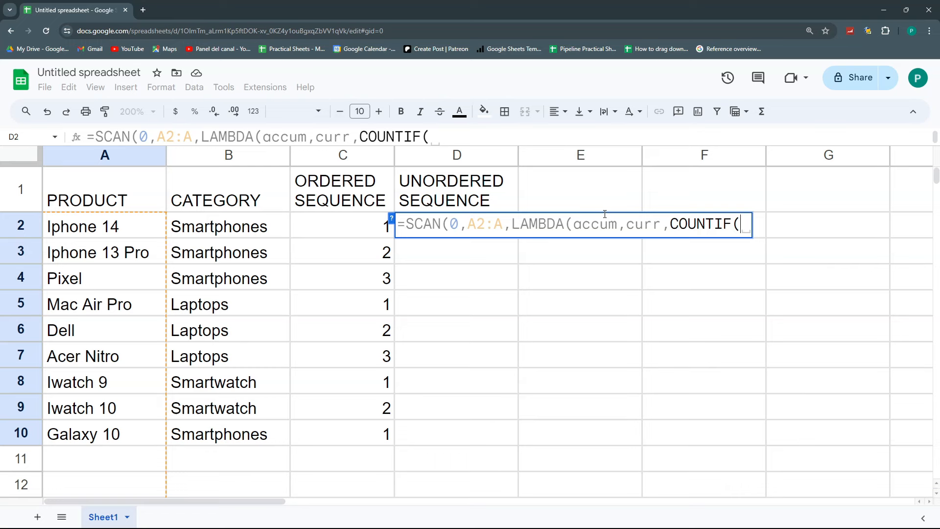
pyautogui.write('a')
pyautogui.press('BackSpace')
pyautogui.write('a')
pyautogui.press('BackSpace')
pyautogui.write('A2')
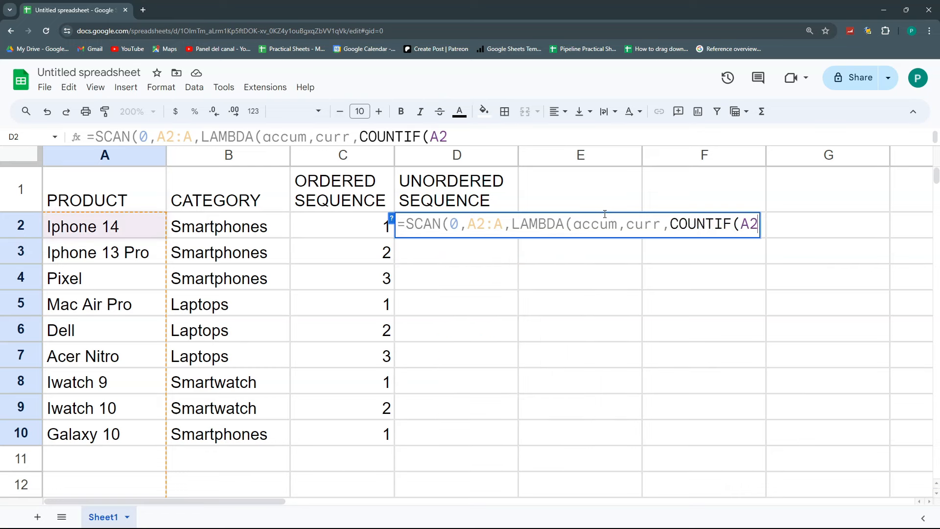
pyautogui.write(':A2')
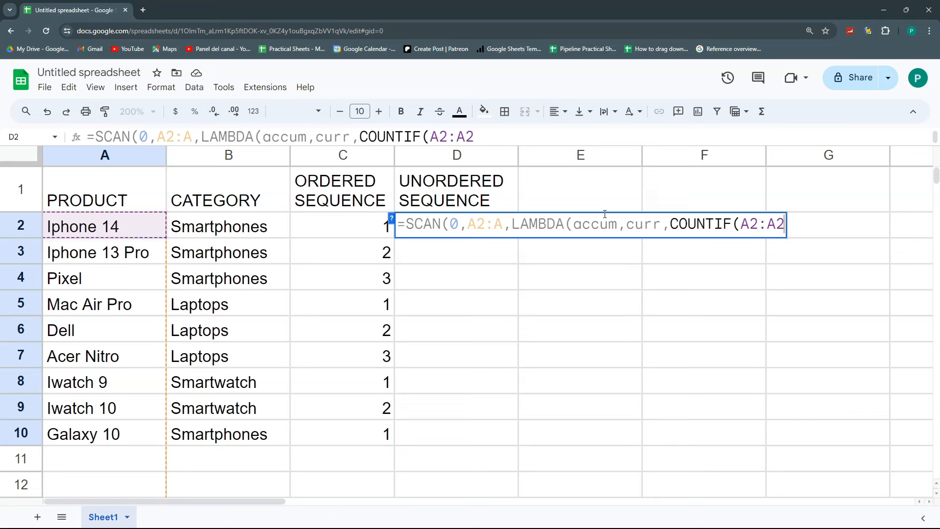
pyautogui.write(')')
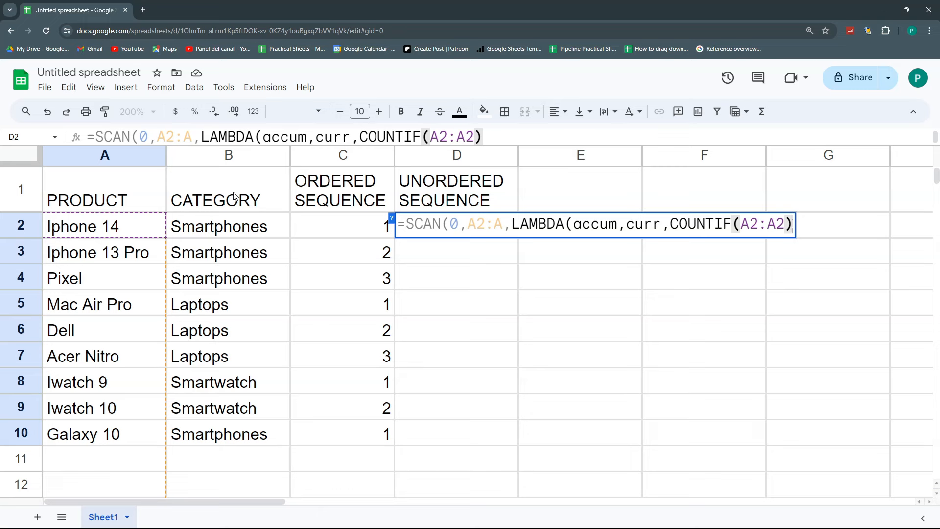
# Step: Give the COUNTIF function in the D2 formula the criterion "Smartphones"
pyautogui.press('Left')
pyautogui.write(',')
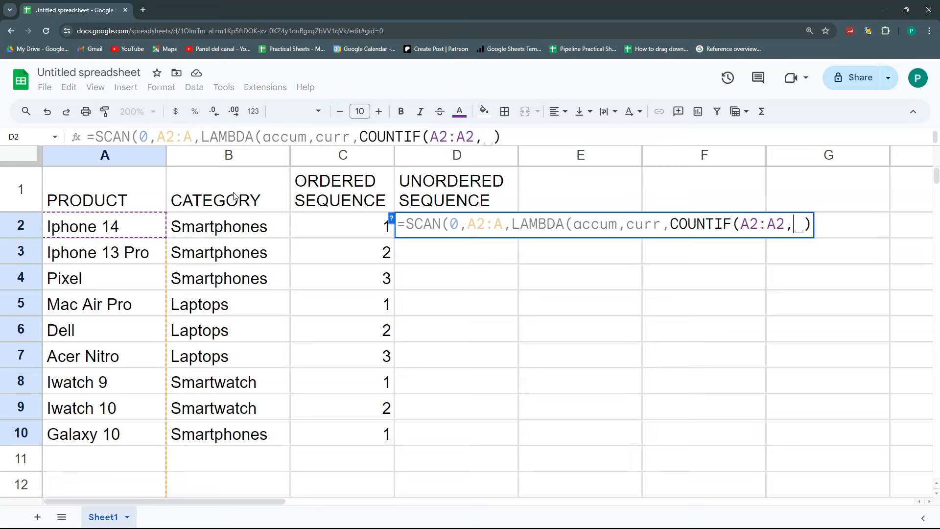
pyautogui.write('"')
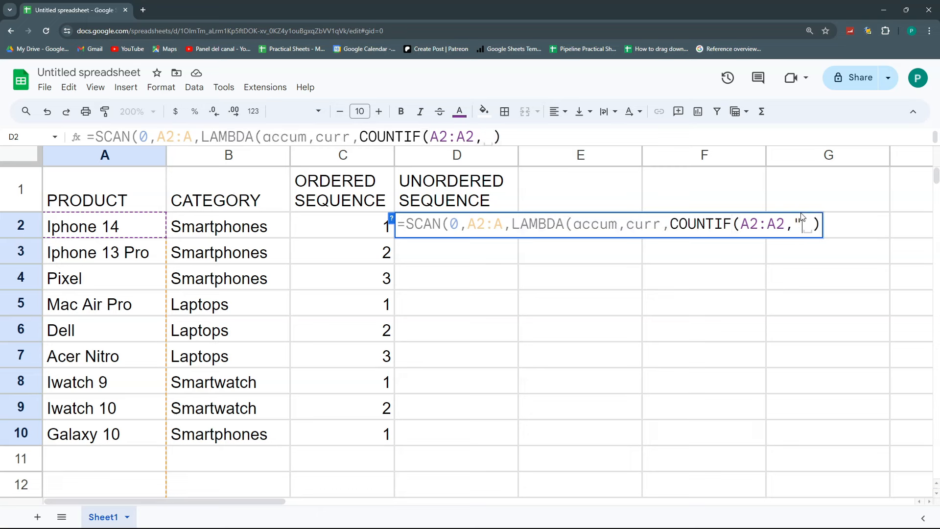
pyautogui.write('Smartphones')
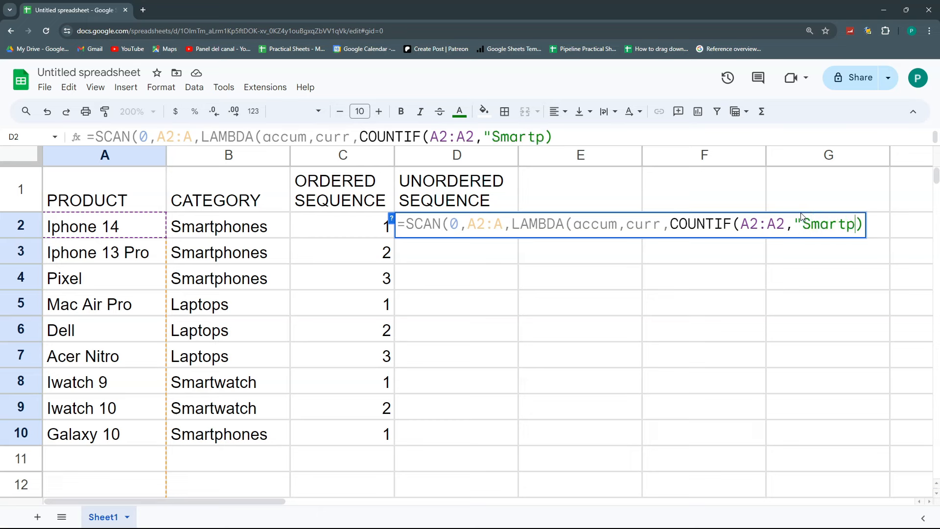
pyautogui.write('"')
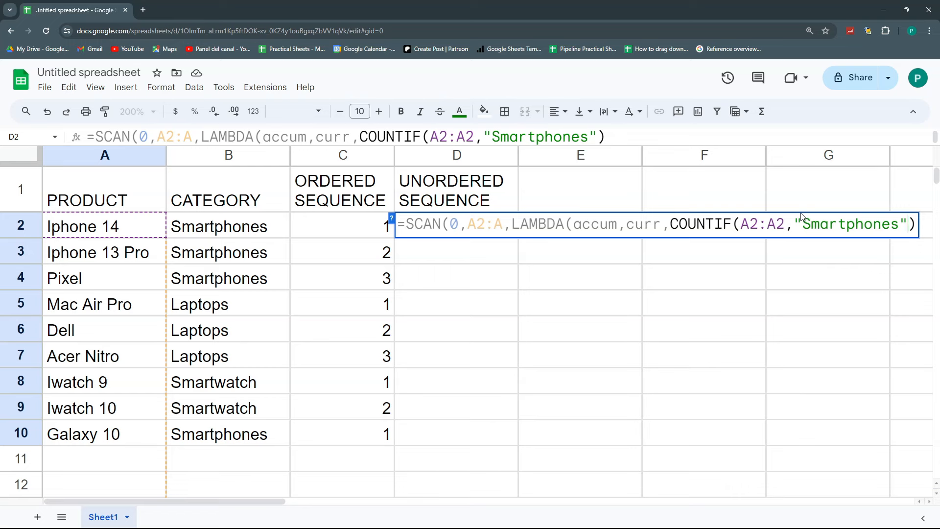
# Step: Complete the SCAN formula in D2 and set its COUNTIF range to A1:A2
pyautogui.press('Return')
pyautogui.press('Up')
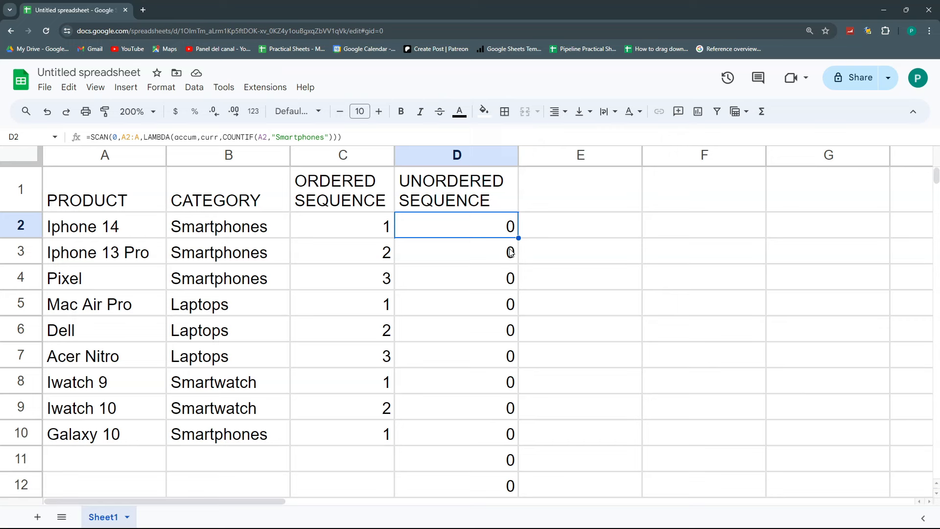
pyautogui.press('F2')
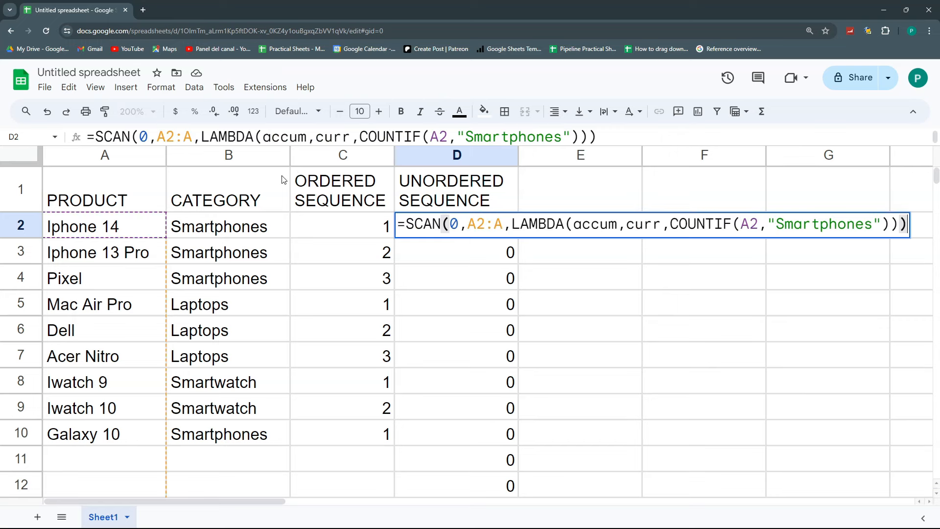
pyautogui.click(759, 224)
pyautogui.click(751, 225)
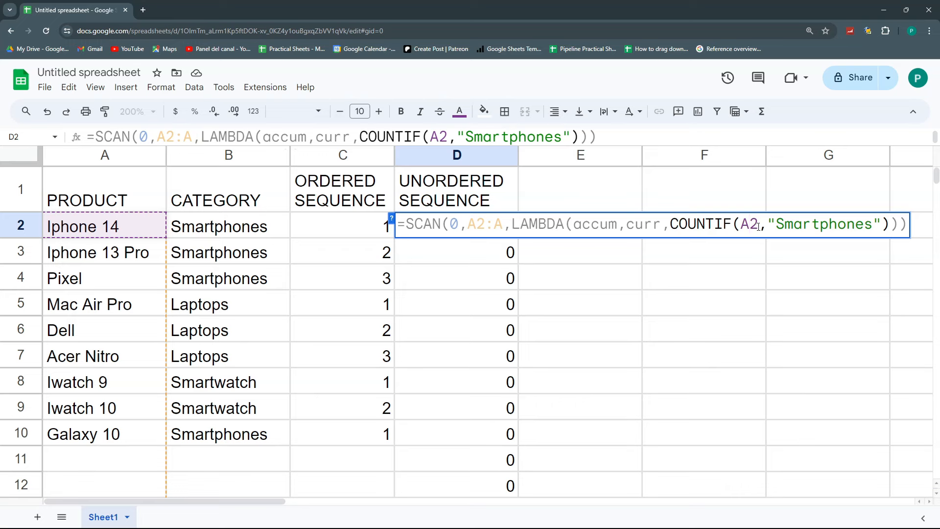
pyautogui.write('1:A')
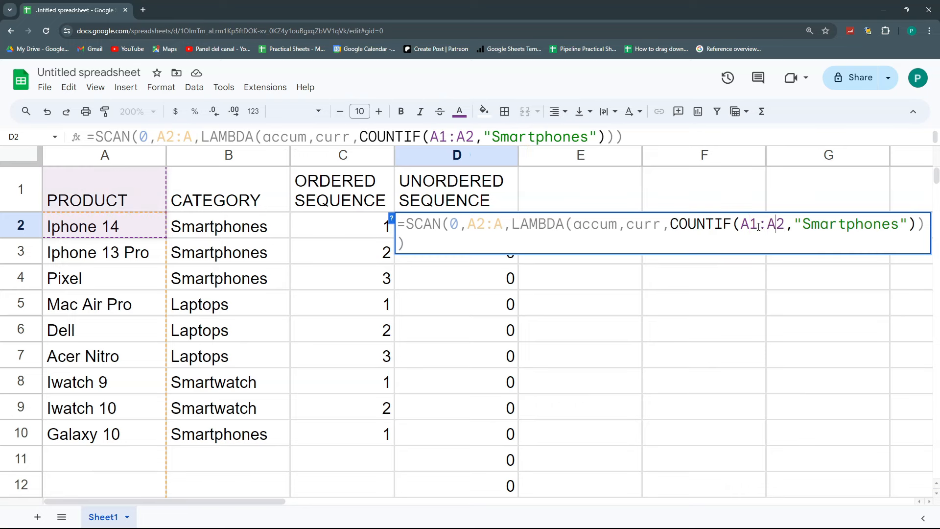
pyautogui.press('Return')
pyautogui.press('Up')
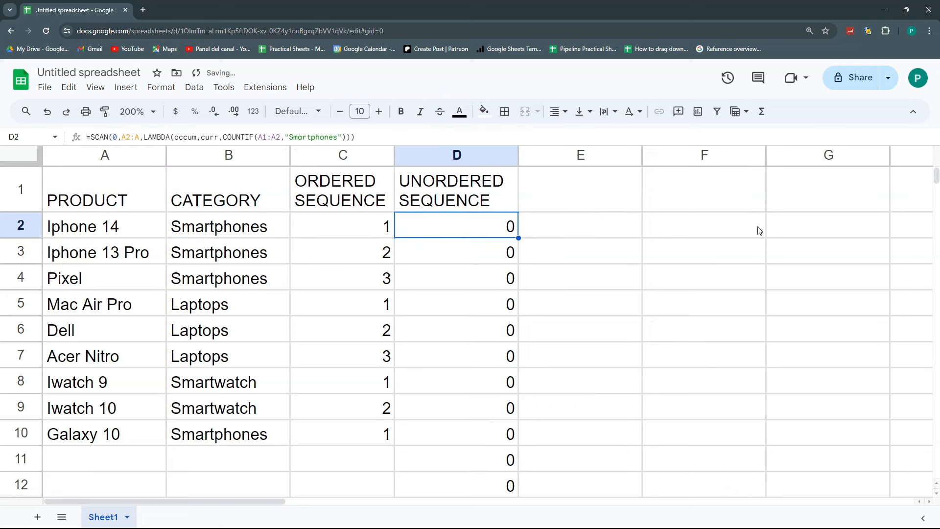
# Step: Reduce the COUNTIF range in the D2 formula to A2
pyautogui.press('Return')
pyautogui.press('Escape')
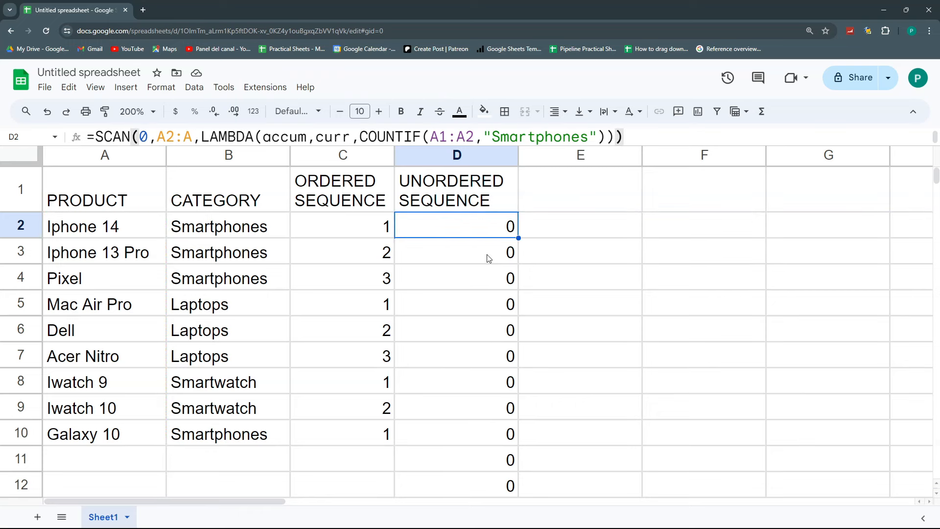
pyautogui.press('Return')
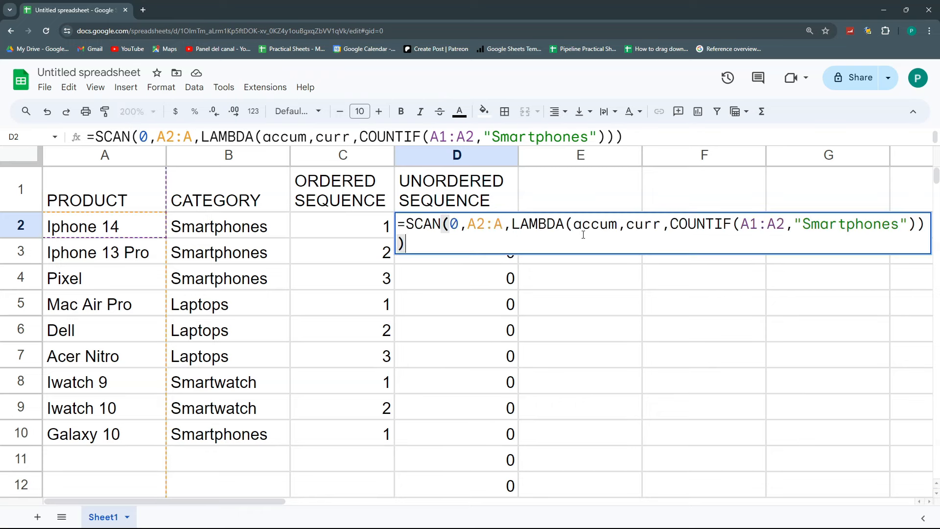
pyautogui.click(782, 225)
pyautogui.press('BackSpace')
pyautogui.press('Return')
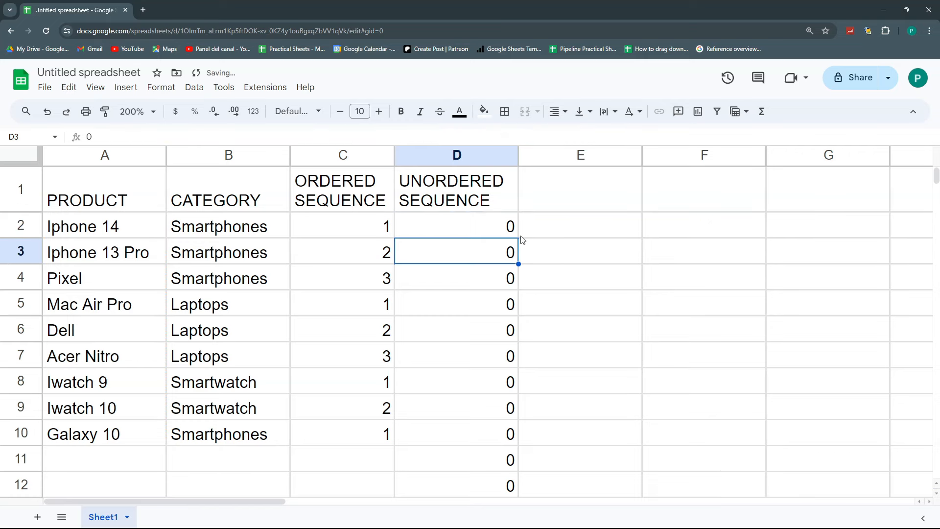
# Step: Set the COUNTIF range in the D2 formula to B1:B2 so it counts in the category column
pyautogui.click(479, 224)
pyautogui.press('Return')
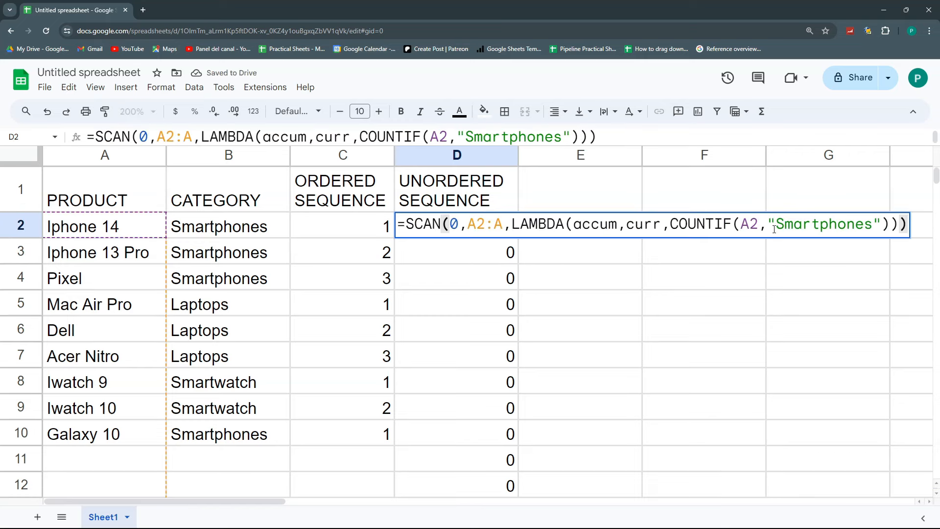
pyautogui.click(739, 226)
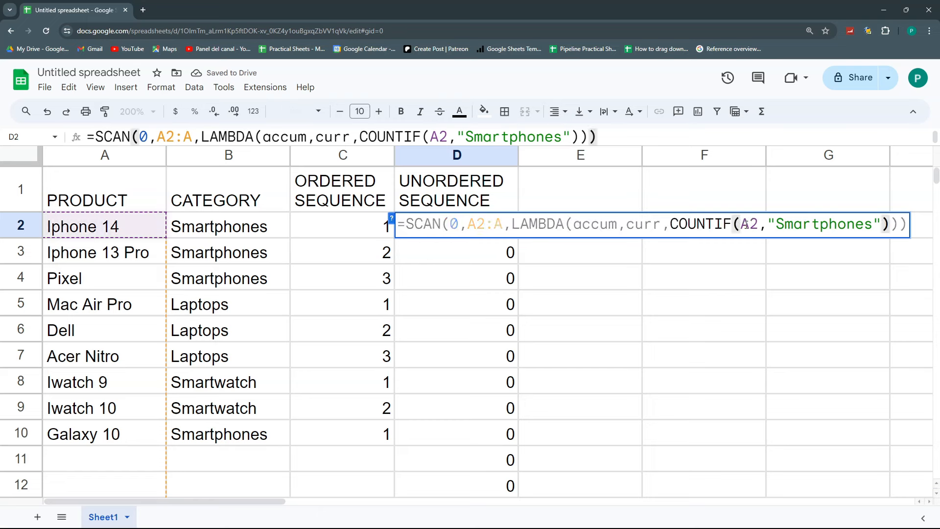
pyautogui.write('A1:')
pyautogui.press('Left')
pyautogui.press('Left')
pyautogui.press('BackSpace')
pyautogui.write('B')
pyautogui.press('Right')
pyautogui.press('Right')
pyautogui.press('Delete')
pyautogui.write('B')
pyautogui.press('Return')
pyautogui.press('Up')
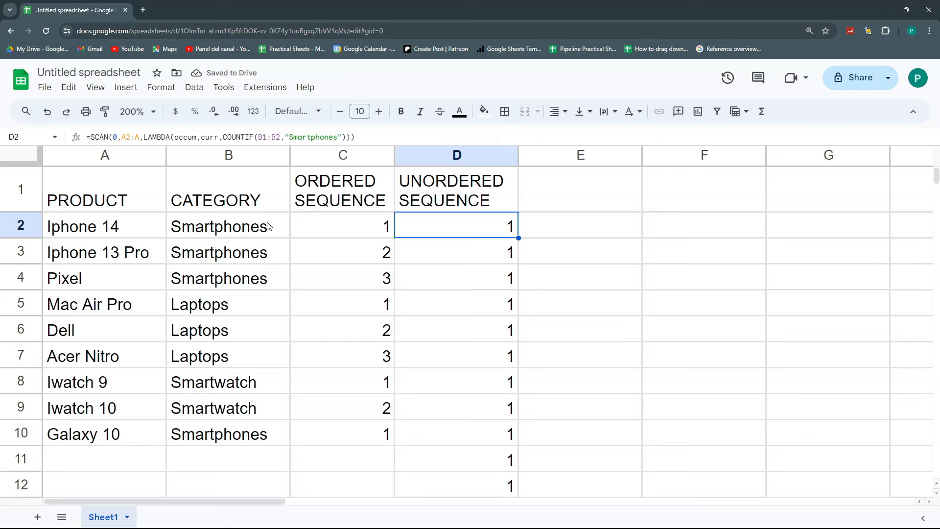
# Step: Make the COUNTIF range in the D2 formula open-ended as B1:B
pyautogui.press('Return')
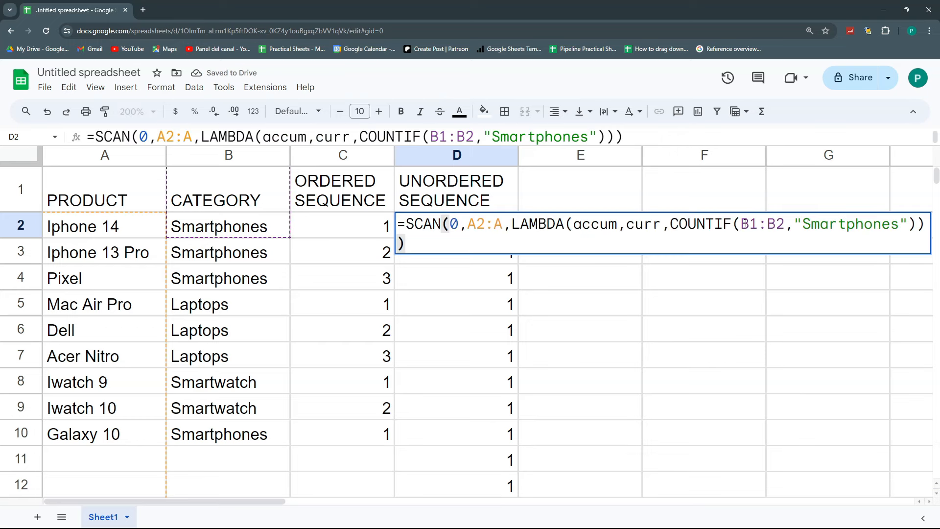
pyautogui.click(783, 222)
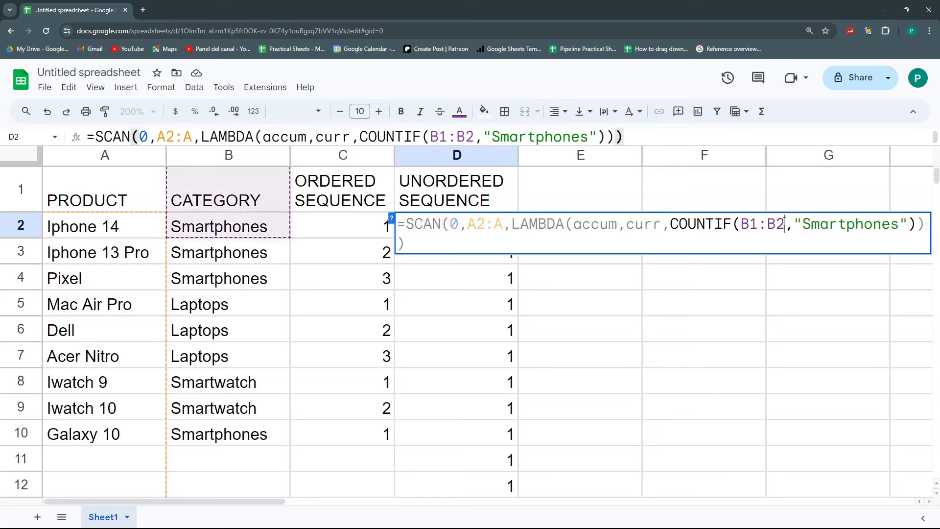
pyautogui.press('BackSpace')
pyautogui.press('Return')
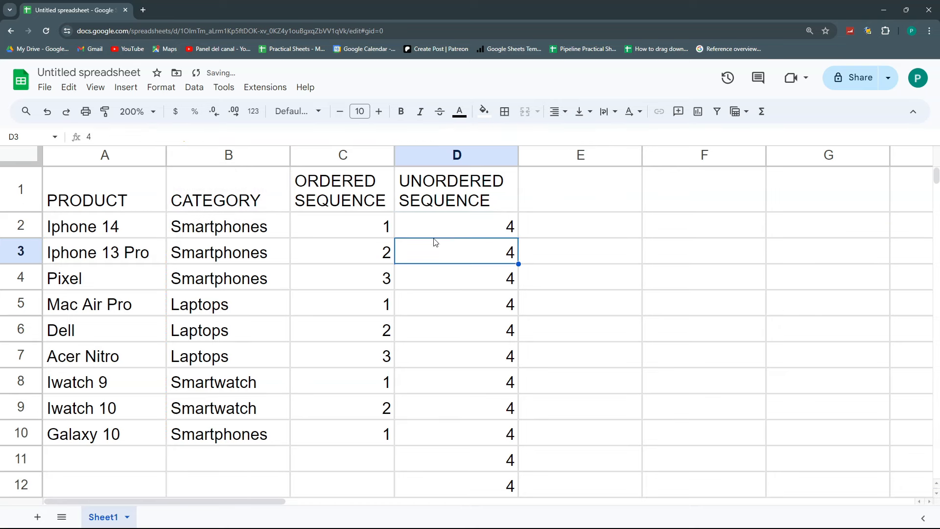
# Step: Compare the results in the UNORDERED SEQUENCE column with the Smartphones entries in B2:B10
pyautogui.click(459, 227)
pyautogui.keyDown('shift'); pyautogui.click(459, 248); pyautogui.keyUp('shift')
pyautogui.moveTo(271, 228); pyautogui.dragTo(272, 445)
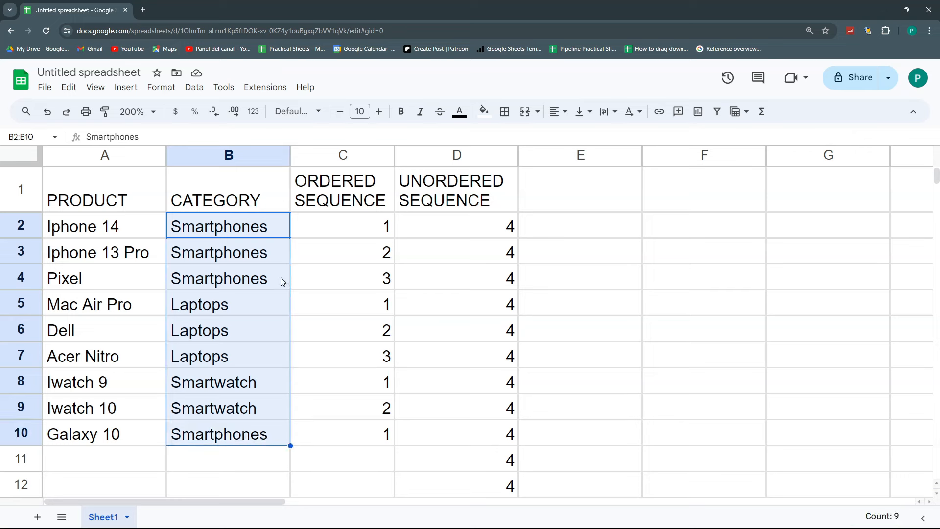
pyautogui.click(268, 237)
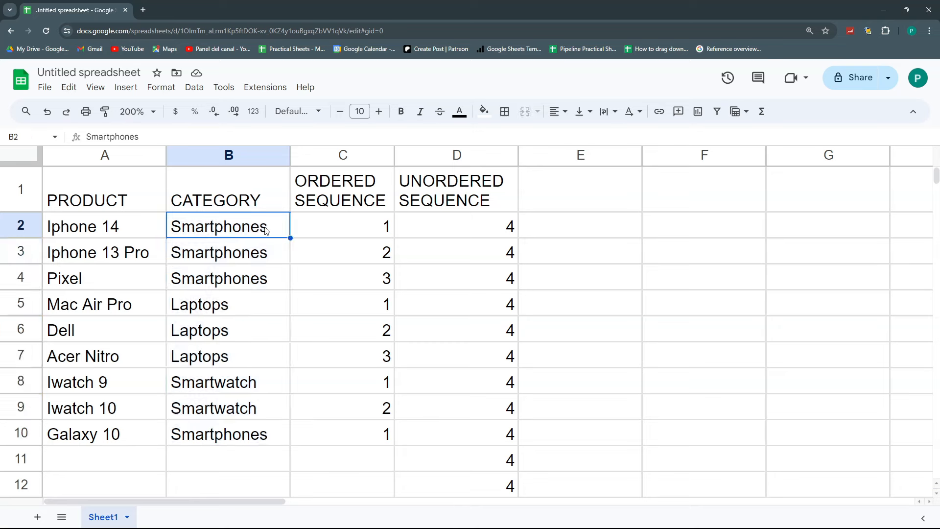
pyautogui.click(250, 258)
pyautogui.click(257, 278)
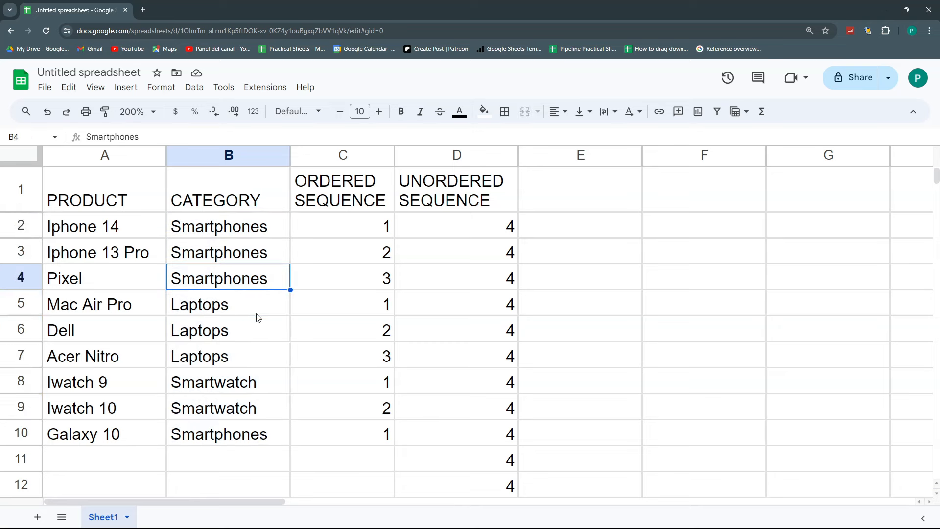
pyautogui.click(263, 437)
pyautogui.click(463, 236)
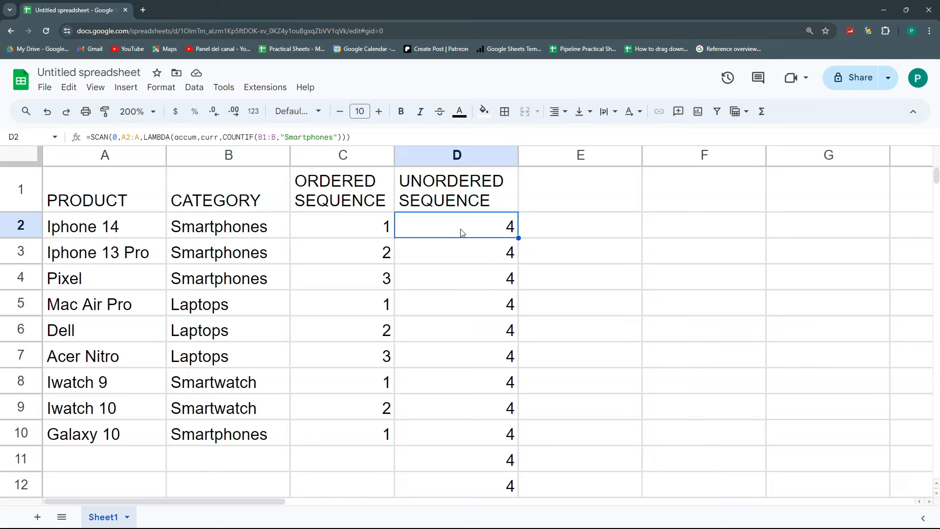
# Step: Append &row(curr) to the B1:B range inside the COUNTIF function in D2 and apply the formula
pyautogui.doubleClick(468, 229)
pyautogui.moveTo(777, 226); pyautogui.dragTo(737, 228)
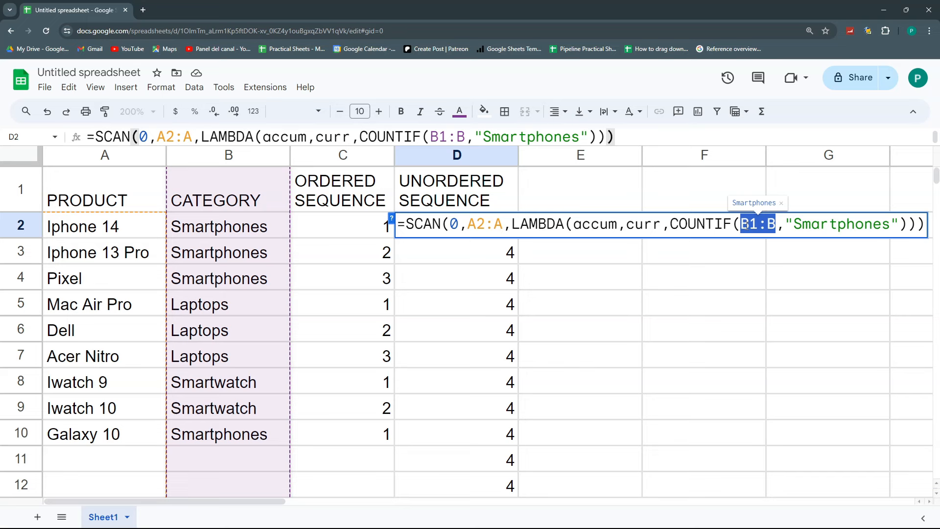
pyautogui.click(776, 226)
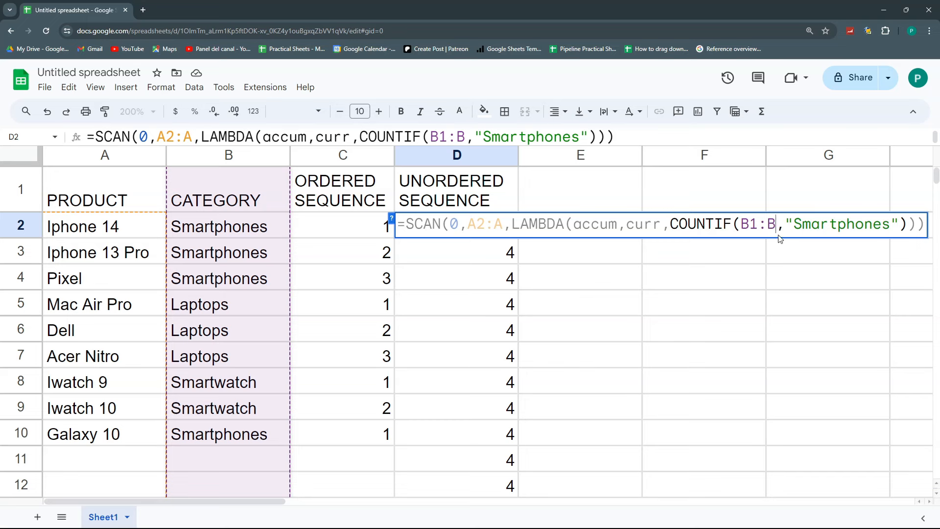
pyautogui.write('& ')
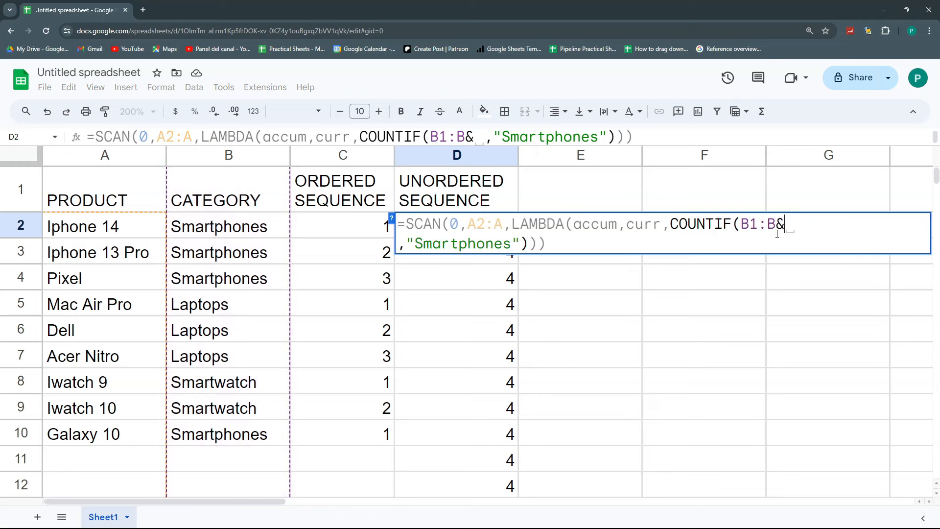
pyautogui.write('row(')
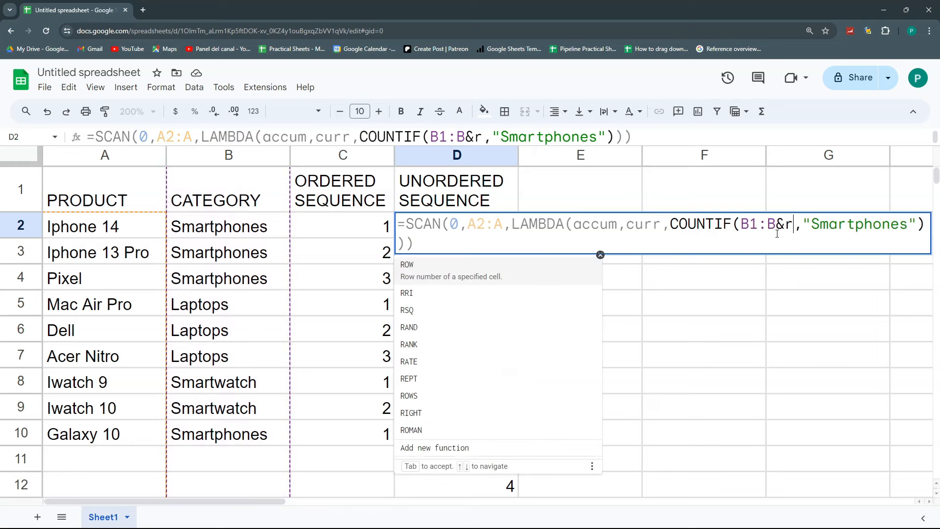
pyautogui.write('curr')
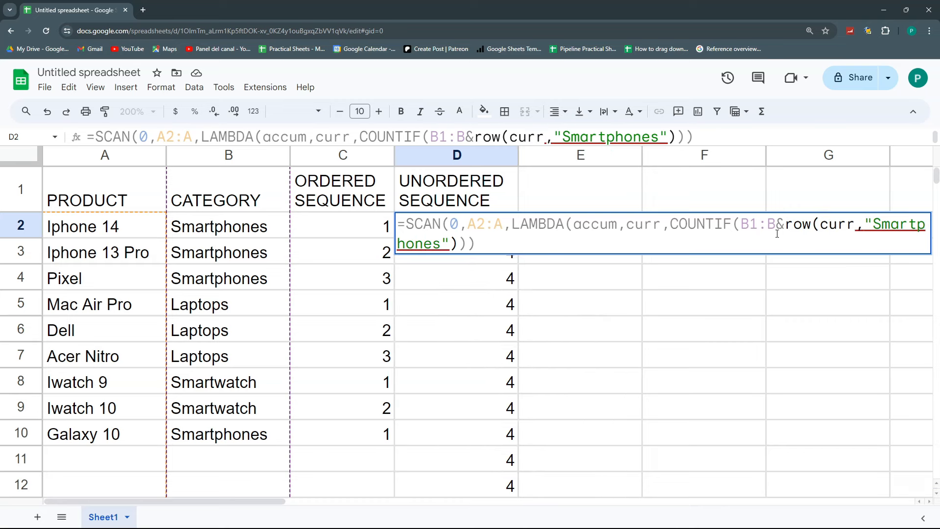
pyautogui.write(')')
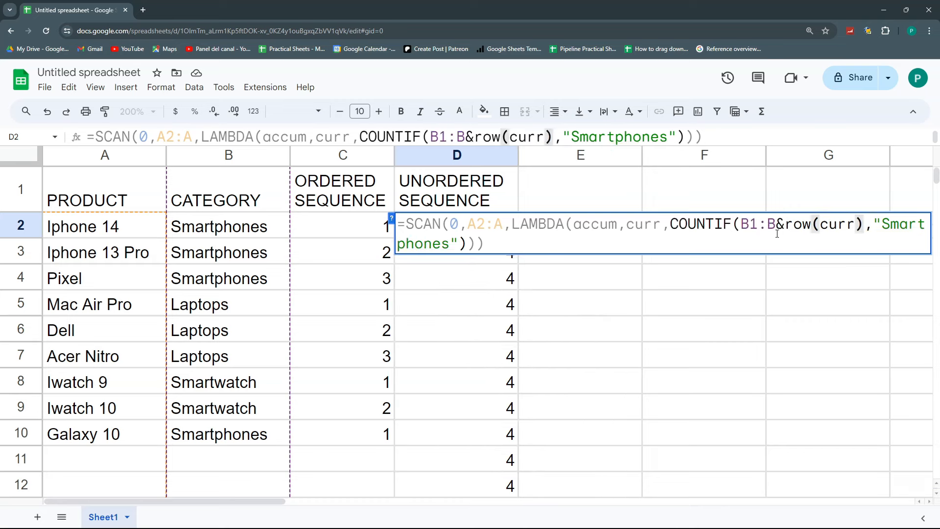
pyautogui.press('Return')
pyautogui.press('Up')
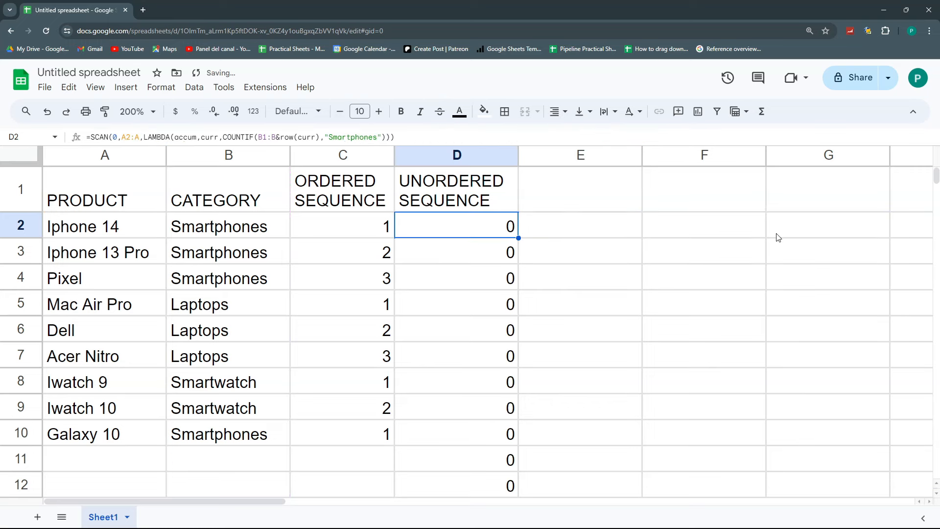
# Step: Wrap the B1:B reference inside the COUNTIF function of the D2 formula in an INDIRECT function
pyautogui.press('F2')
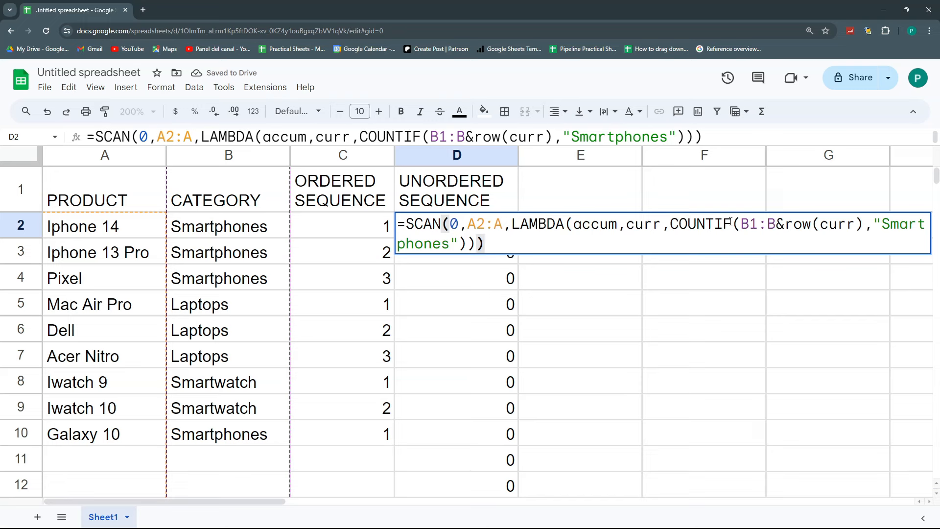
pyautogui.moveTo(740, 224); pyautogui.dragTo(863, 224)
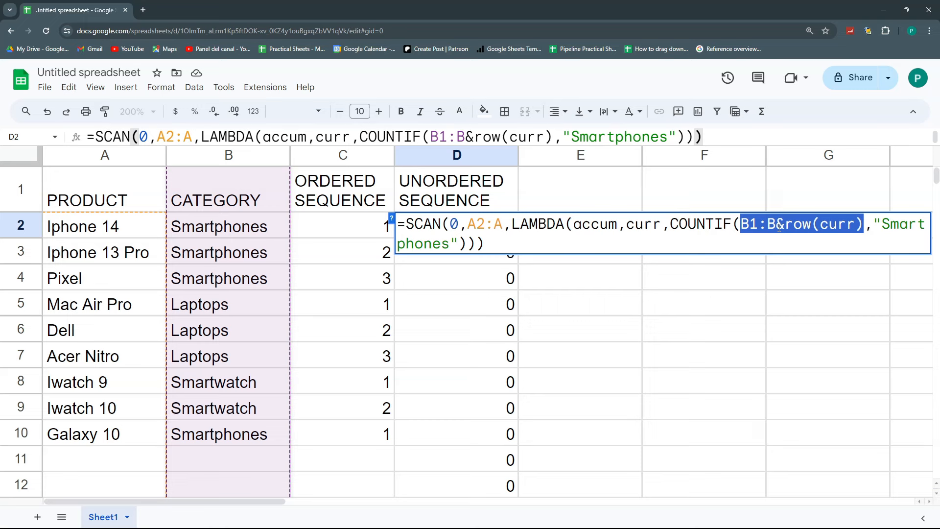
pyautogui.click(743, 224)
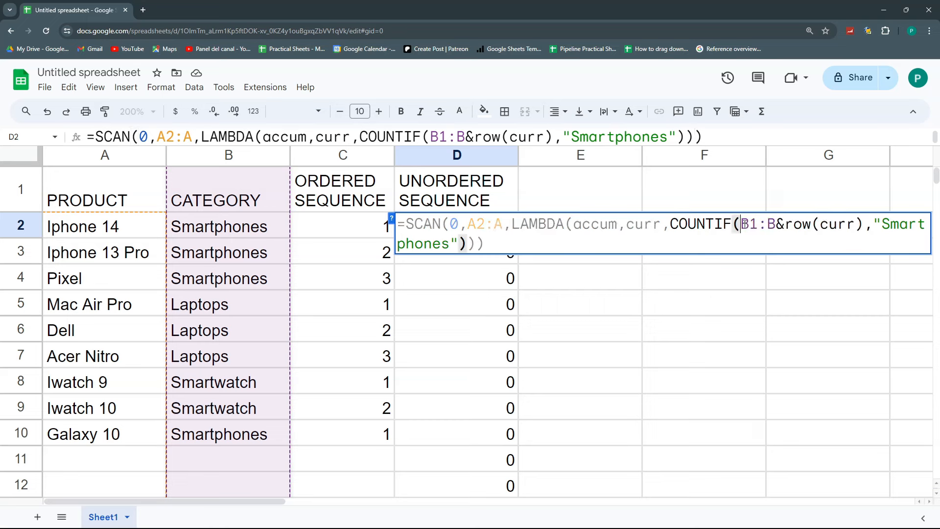
pyautogui.moveTo(742, 224); pyautogui.dragTo(863, 225)
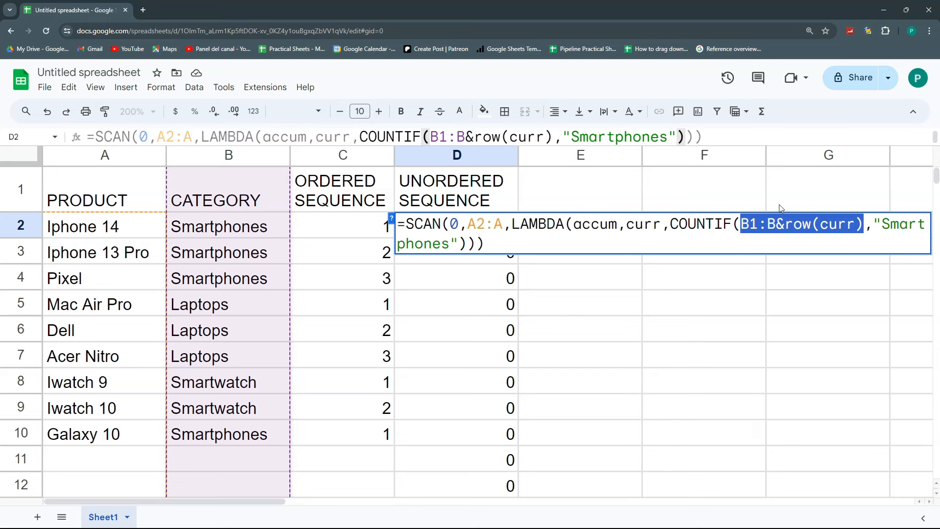
pyautogui.click(740, 225)
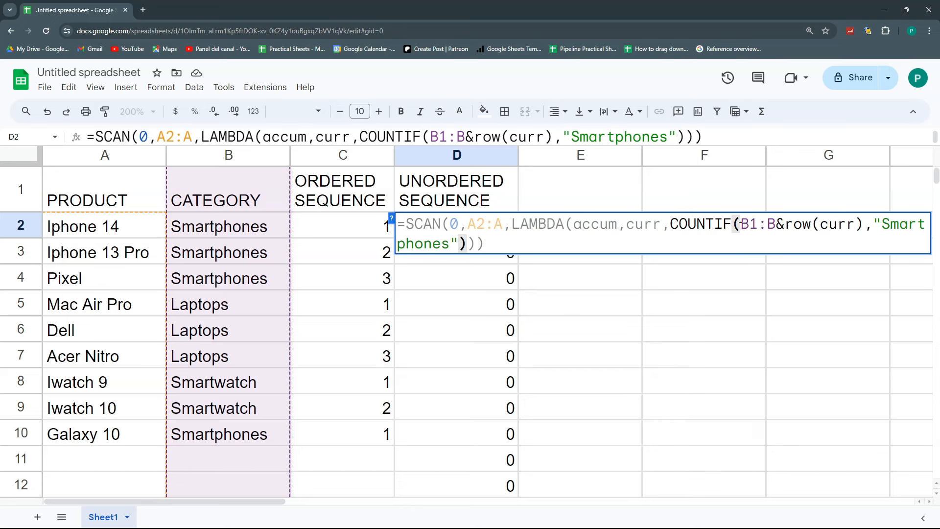
pyautogui.write('INDIRECT')
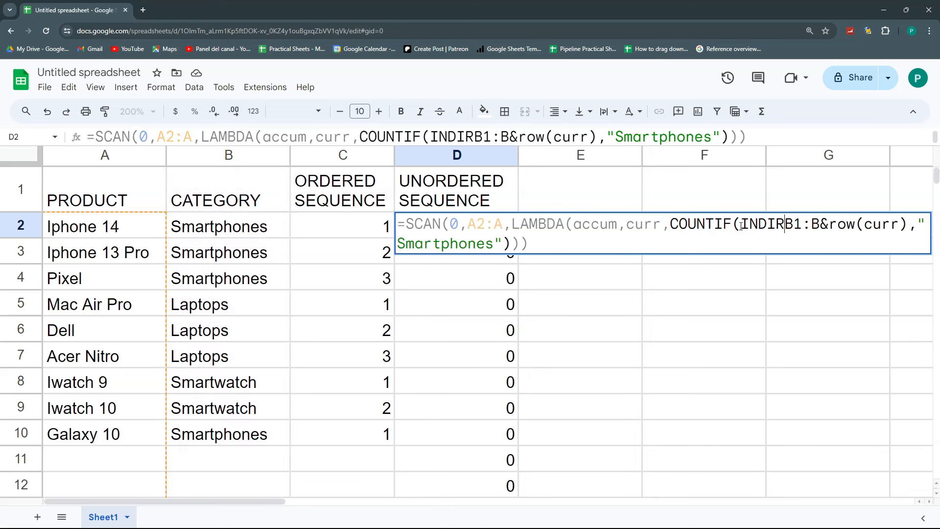
pyautogui.write('(')
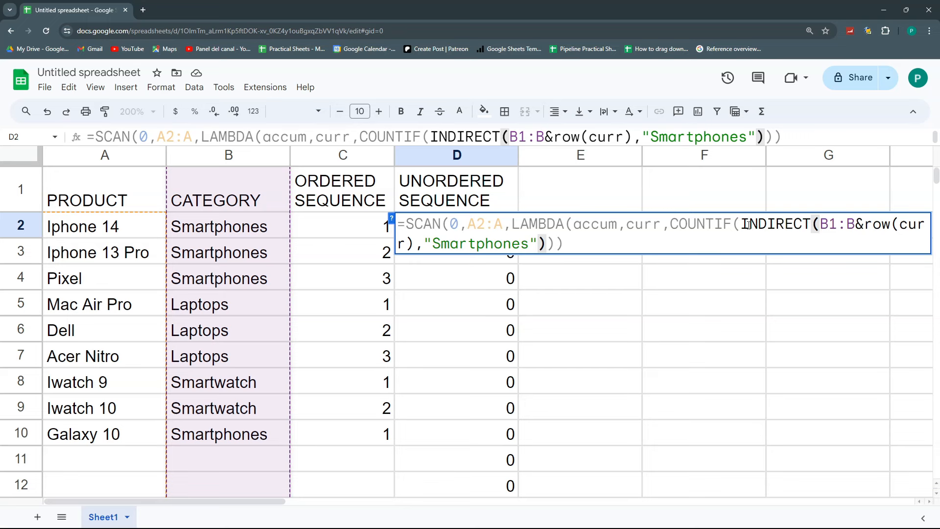
pyautogui.click(855, 224)
pyautogui.write(')')
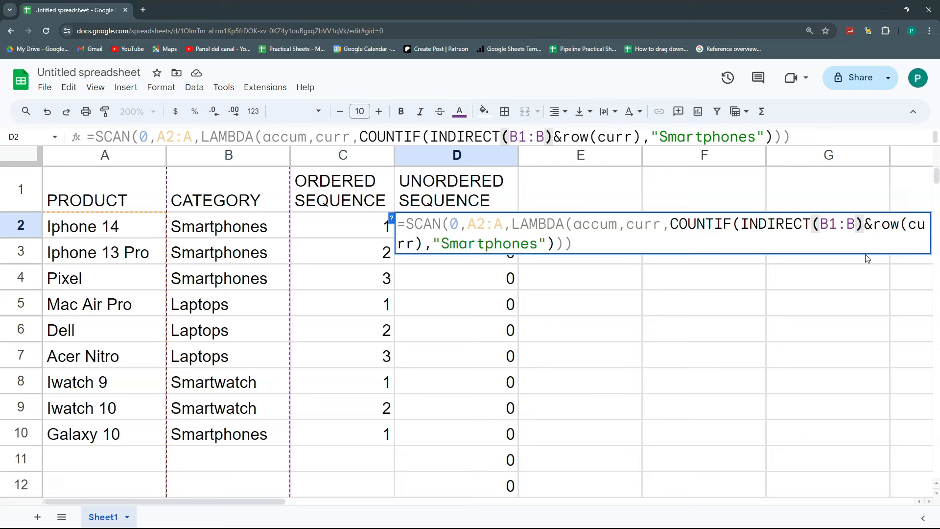
# Step: Remove the closing parenthesis right after B1:B so that INDIRECT also takes in &row(curr) in the D2 formula
pyautogui.press('Return')
pyautogui.press('Up')
pyautogui.press('Return')
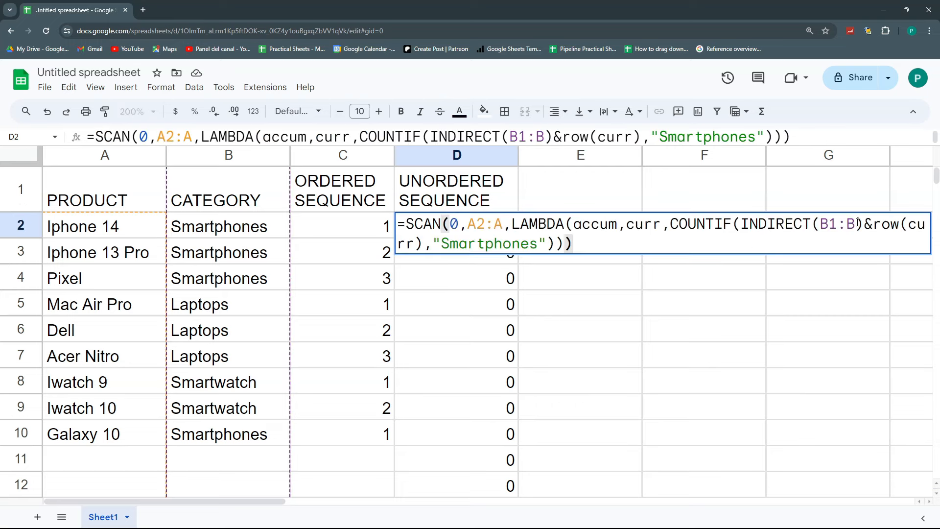
pyautogui.click(864, 224)
pyautogui.press('BackSpace')
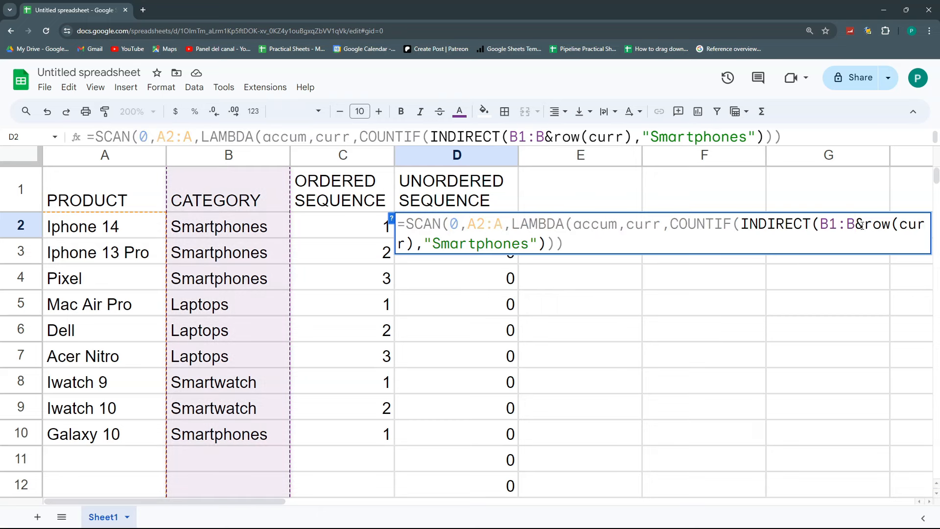
# Step: Enclose the B1:B reference inside INDIRECT in quotation marks and apply the D2 formula
pyautogui.click(819, 227)
pyautogui.moveTo(820, 225); pyautogui.dragTo(854, 226)
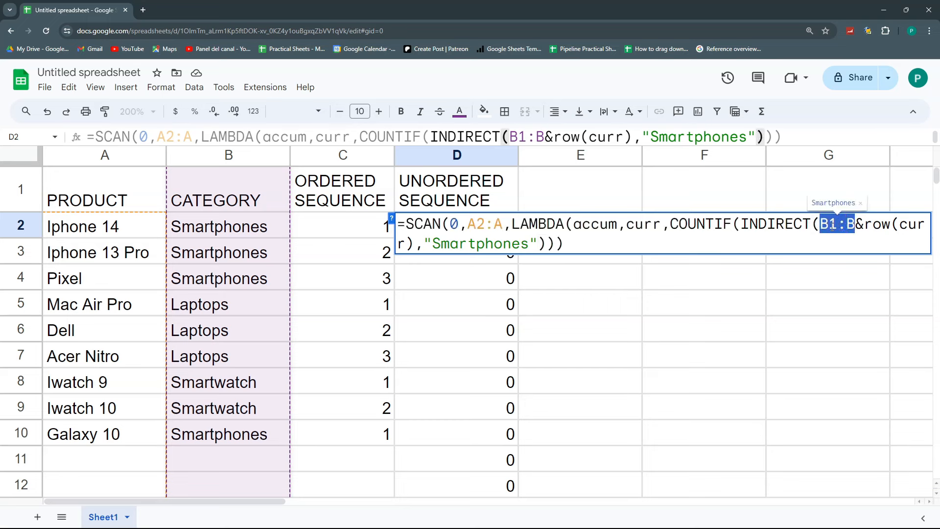
pyautogui.click(821, 225)
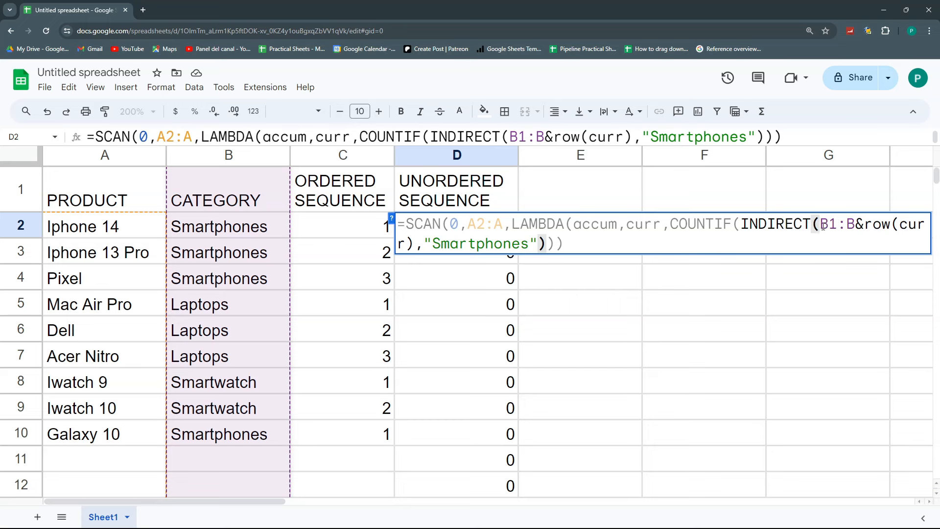
pyautogui.write('"')
pyautogui.click(864, 226)
pyautogui.write('"')
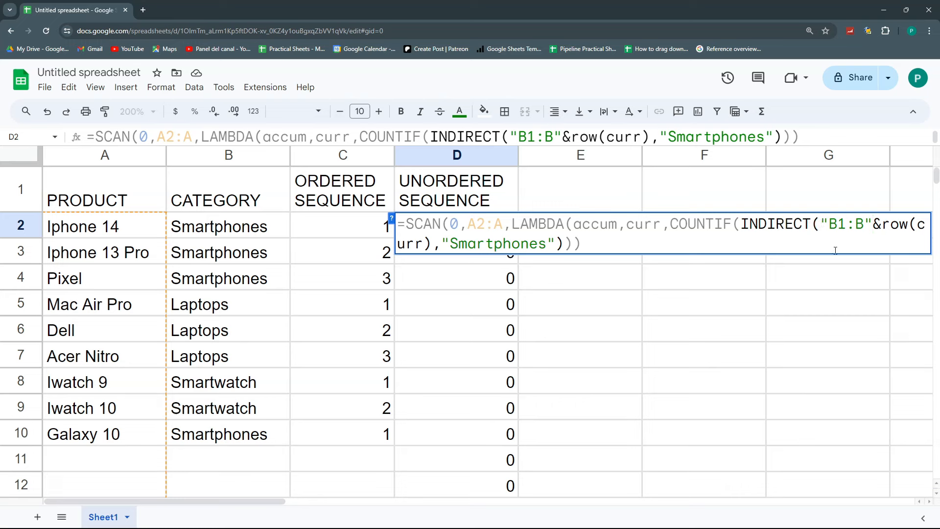
pyautogui.press('Return')
# Step: Close the INDIRECT function after row(curr) in the D2 formula, apply it and check the sequence results in D2:D5
pyautogui.doubleClick(502, 228)
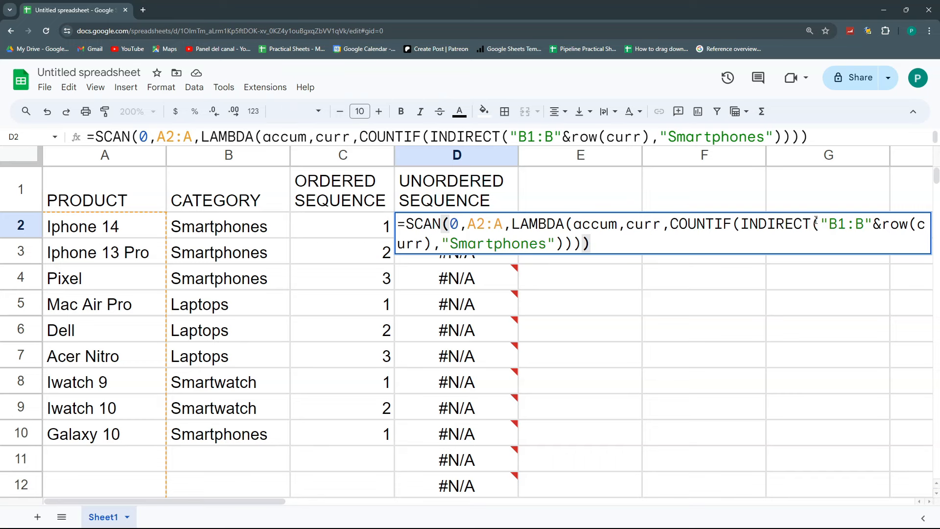
pyautogui.moveTo(881, 225); pyautogui.dragTo(432, 243)
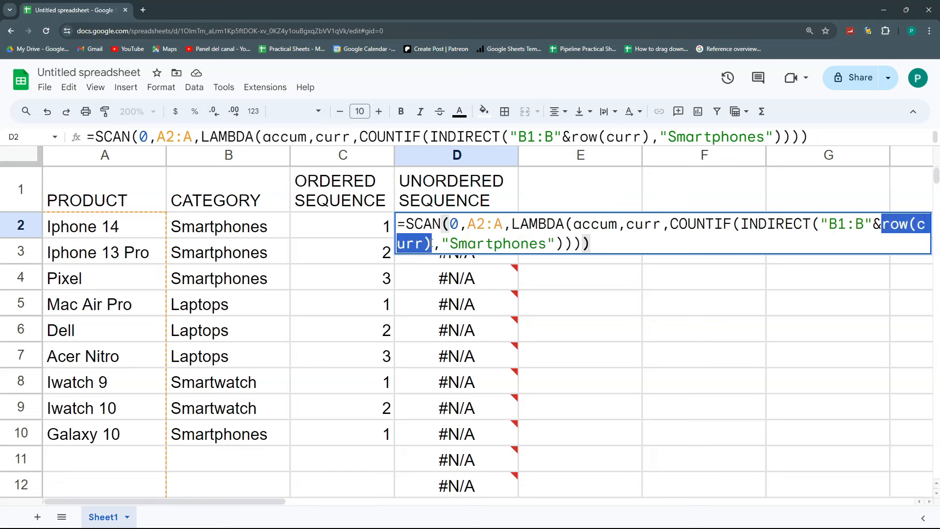
pyautogui.click(434, 244)
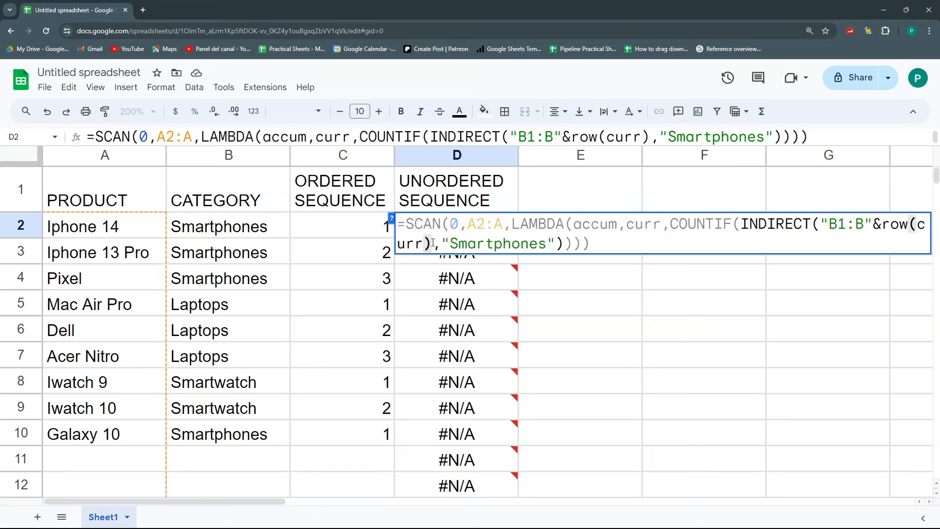
pyautogui.write(')')
pyautogui.click(605, 245)
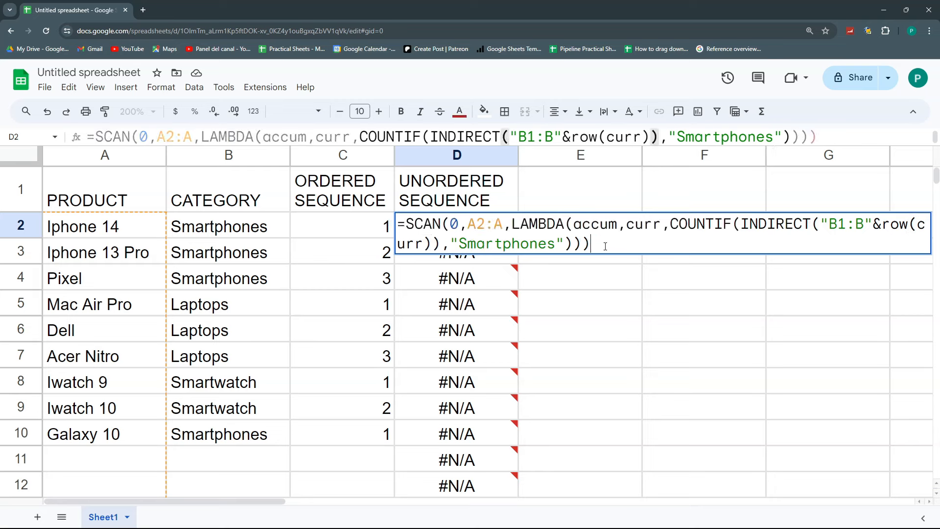
pyautogui.press('Return')
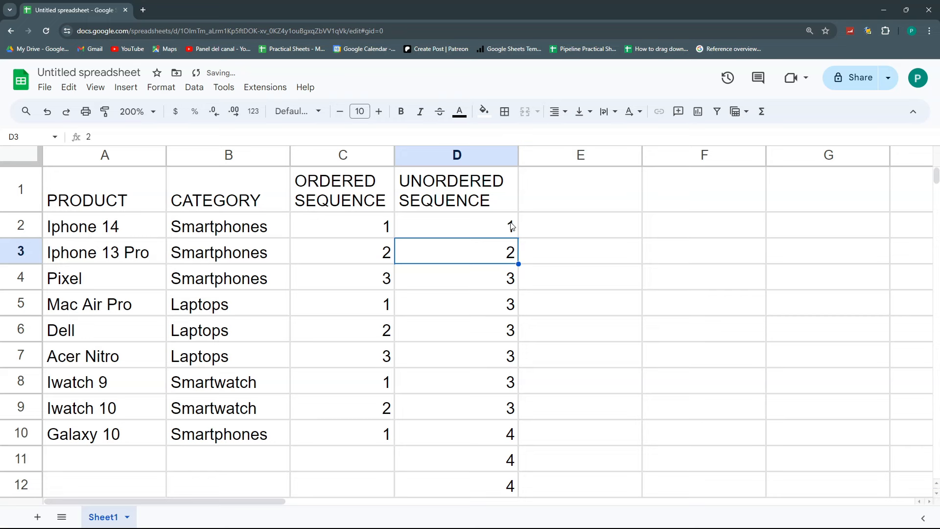
pyautogui.moveTo(510, 225); pyautogui.dragTo(507, 278)
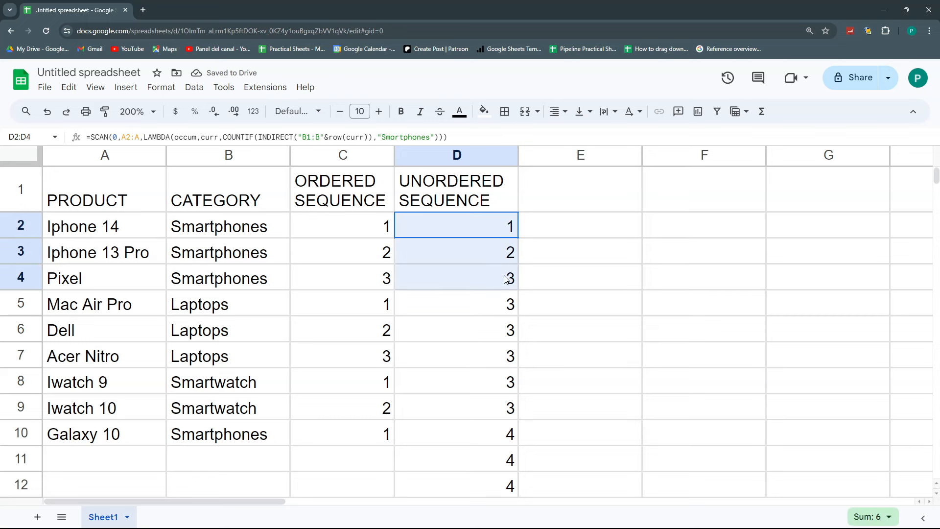
pyautogui.click(486, 307)
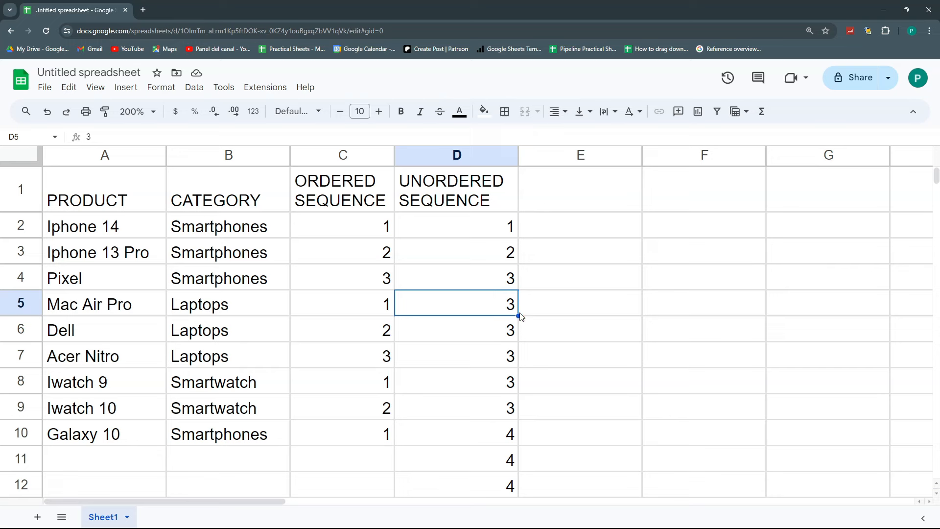
# Step: Replace the "Smartphones" criterion of COUNTIF in the D2 formula with OFFSET(curr,0,1) and apply the formula
pyautogui.click(500, 225)
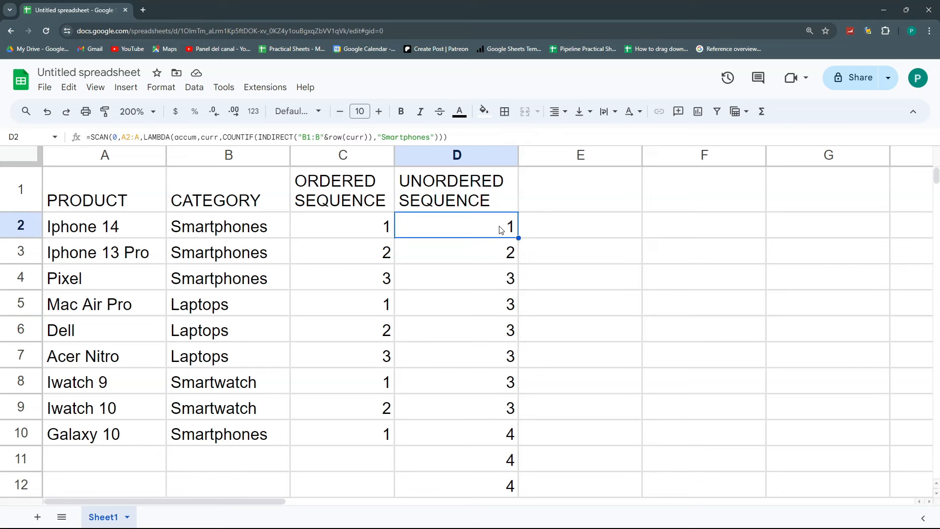
pyautogui.press('Return')
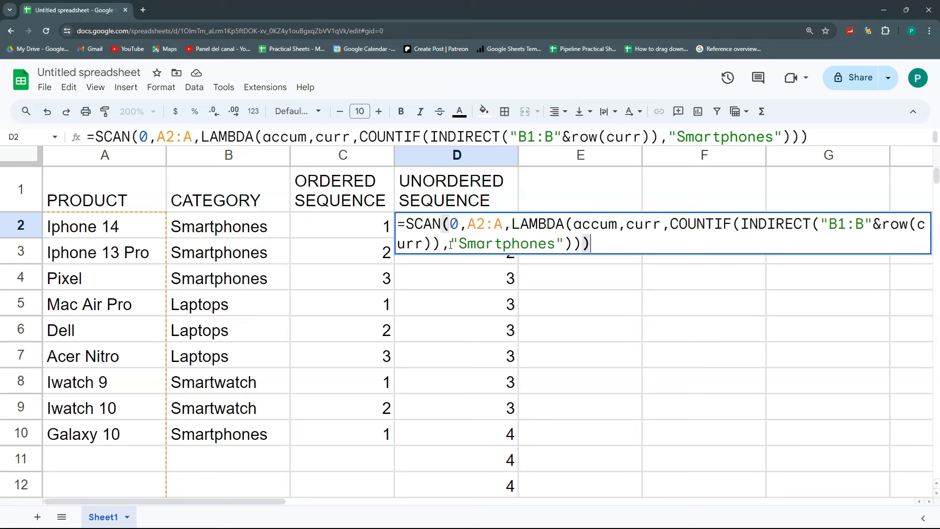
pyautogui.moveTo(450, 244); pyautogui.dragTo(567, 246)
pyautogui.write('OFFSET(')
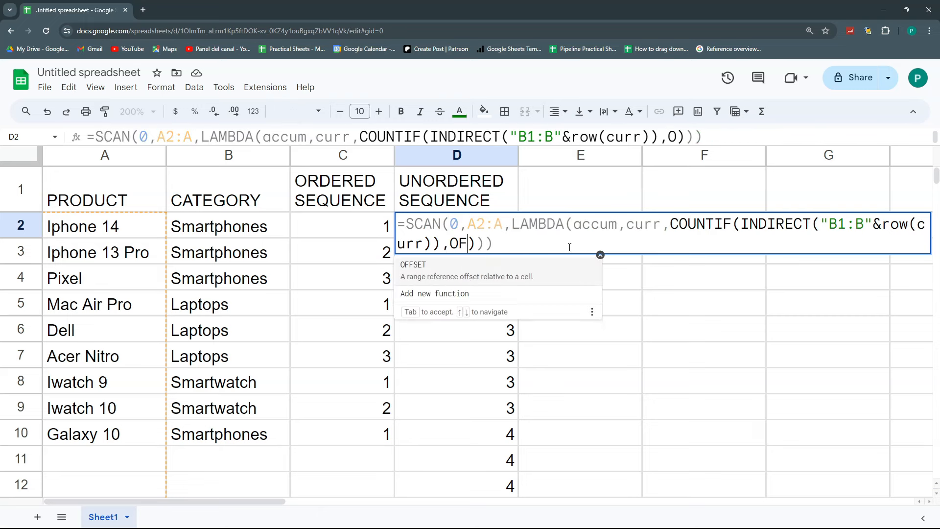
pyautogui.write('curr')
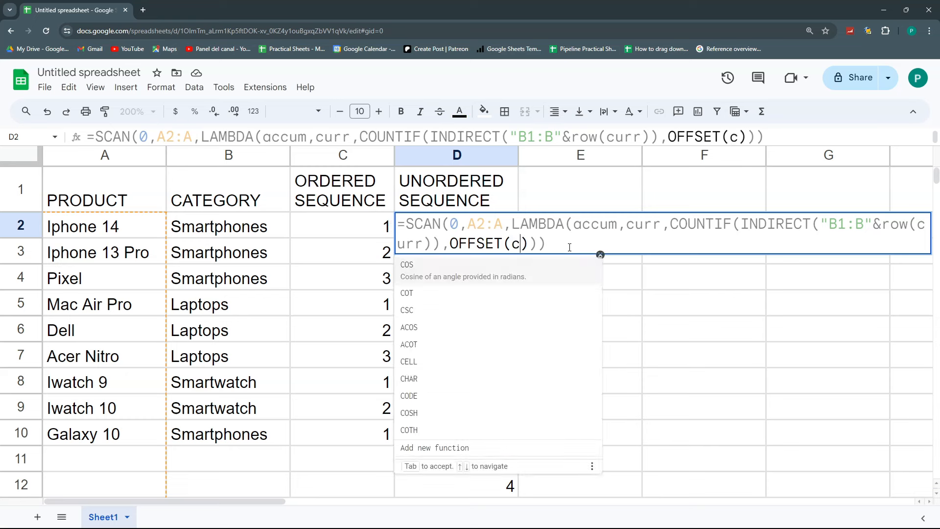
pyautogui.write(', 0, 1')
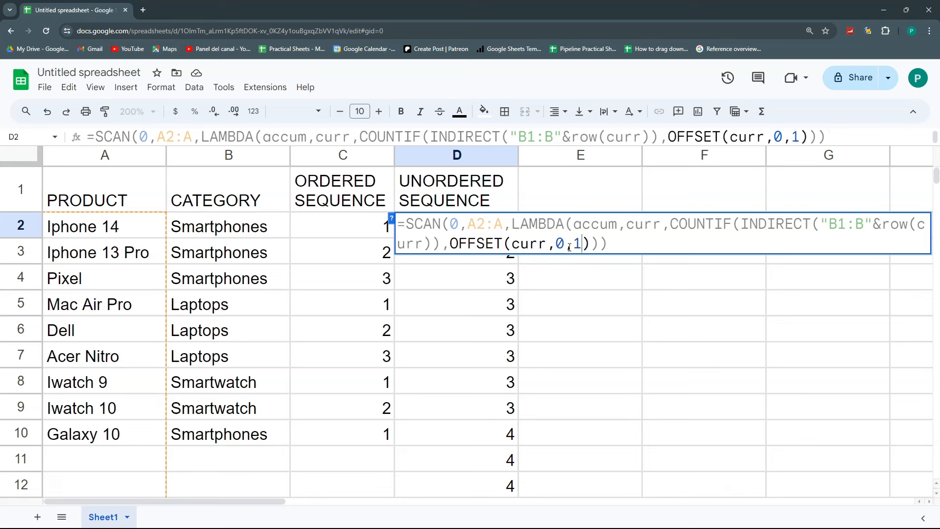
pyautogui.press('Return')
pyautogui.press('Up')
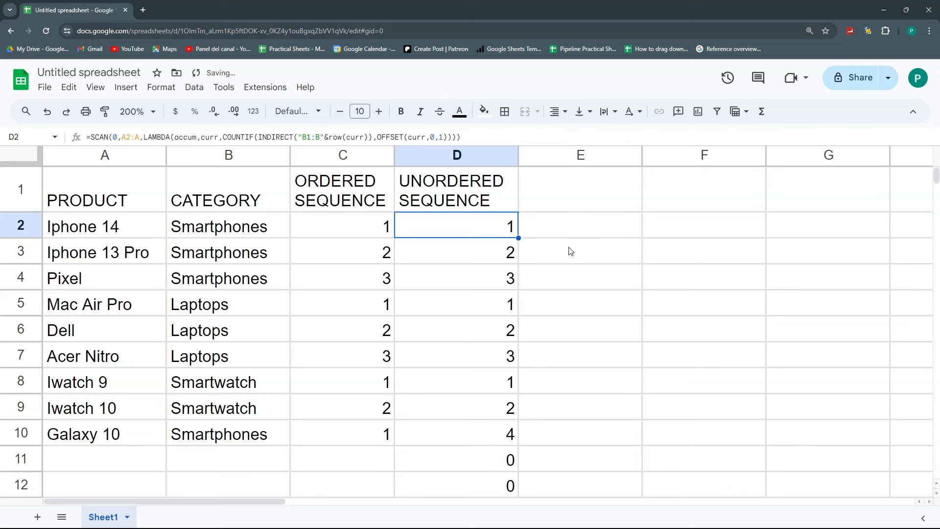
# Step: Examine the UNORDERED SEQUENCE numbers for each category in D2:D10 and the results in the empty rows D11:D14
pyautogui.click(505, 280)
pyautogui.click(504, 309)
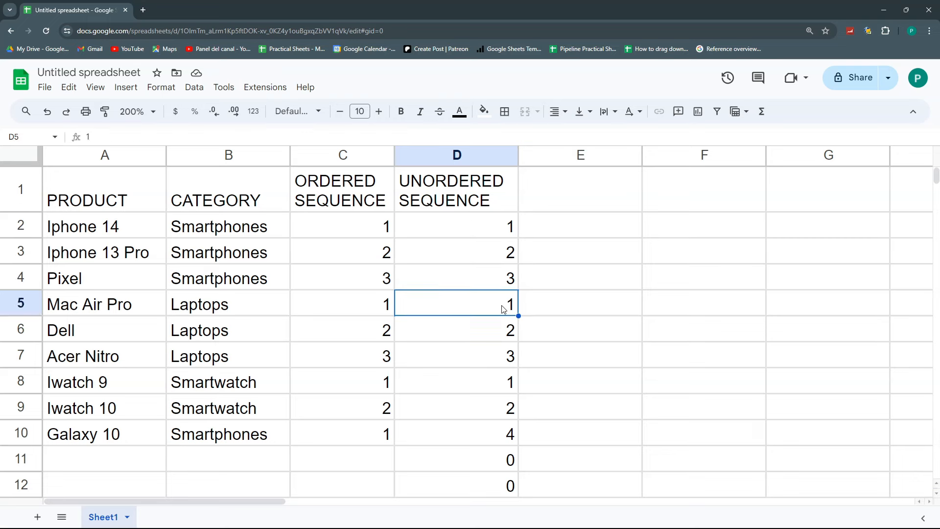
pyautogui.click(507, 387)
pyautogui.click(508, 416)
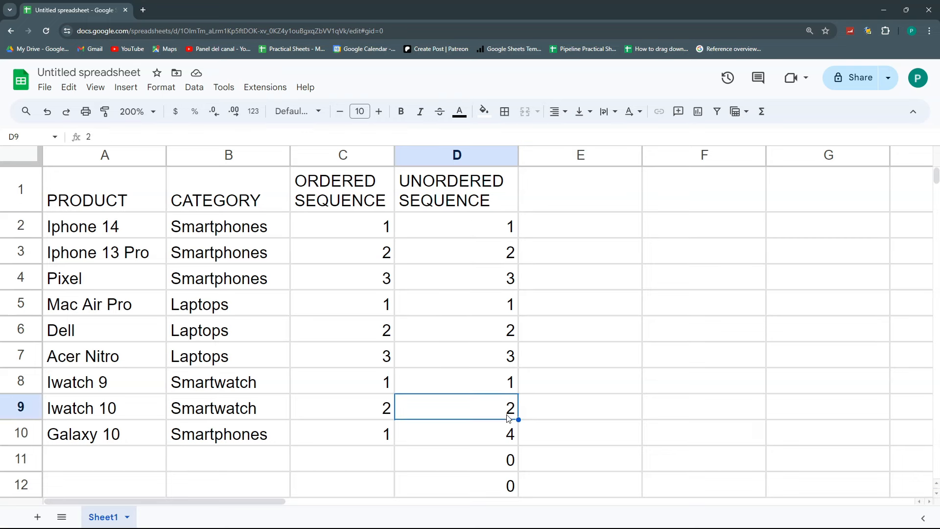
pyautogui.click(504, 436)
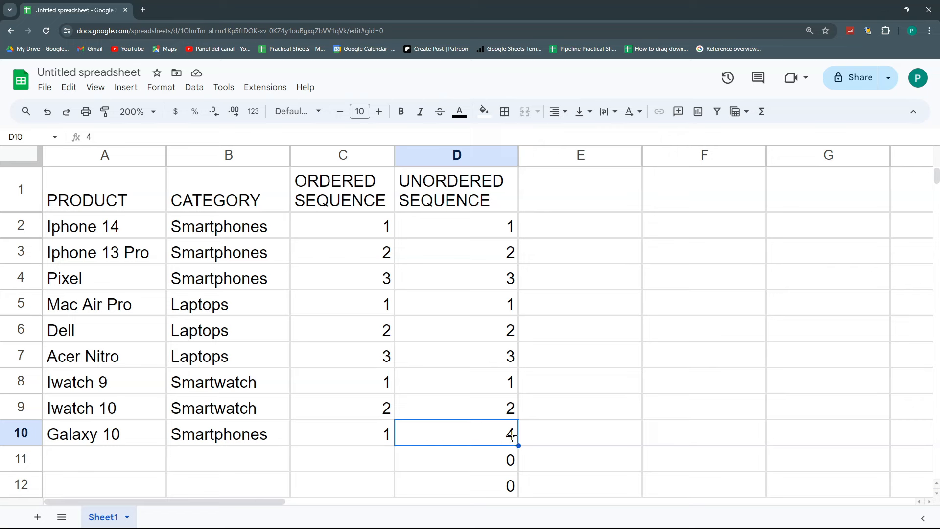
pyautogui.moveTo(507, 229); pyautogui.dragTo(505, 281)
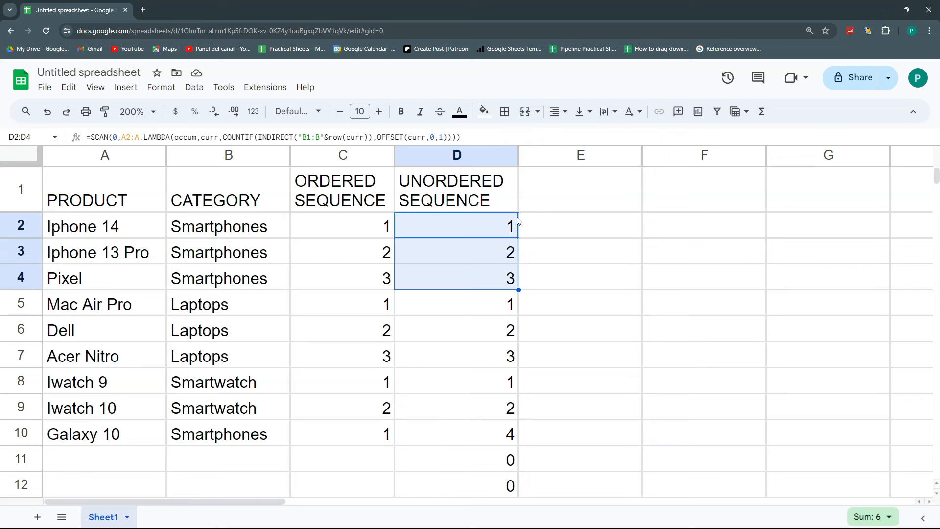
pyautogui.click(491, 439)
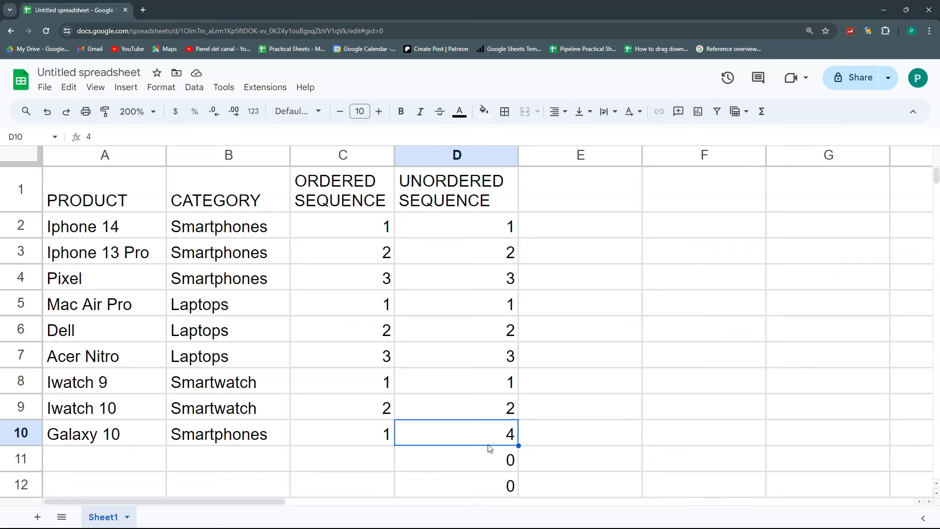
pyautogui.scroll(-2, 492, 436)
pyautogui.moveTo(509, 367); pyautogui.dragTo(501, 449)
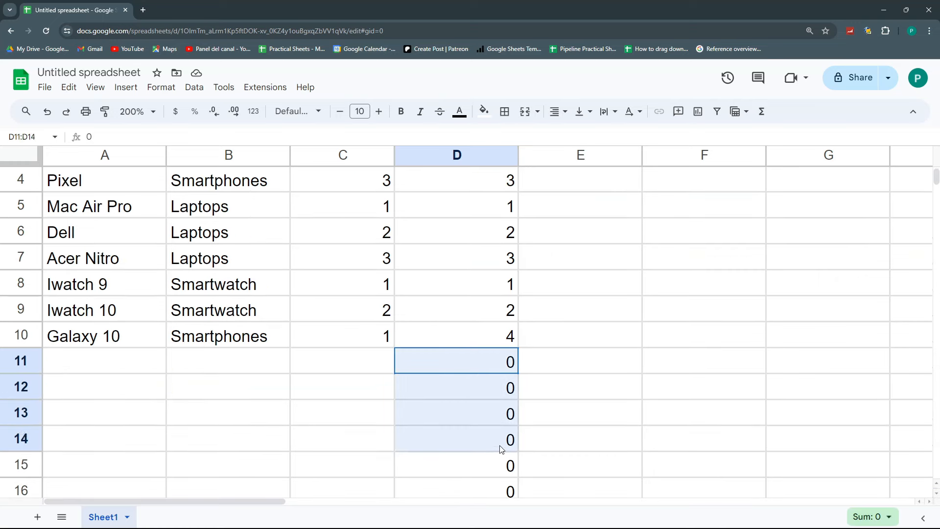
# Step: Add the product Google SW with category Smartwatch in row 11 and check its UNORDERED SEQUENCE number
pyautogui.click(129, 365)
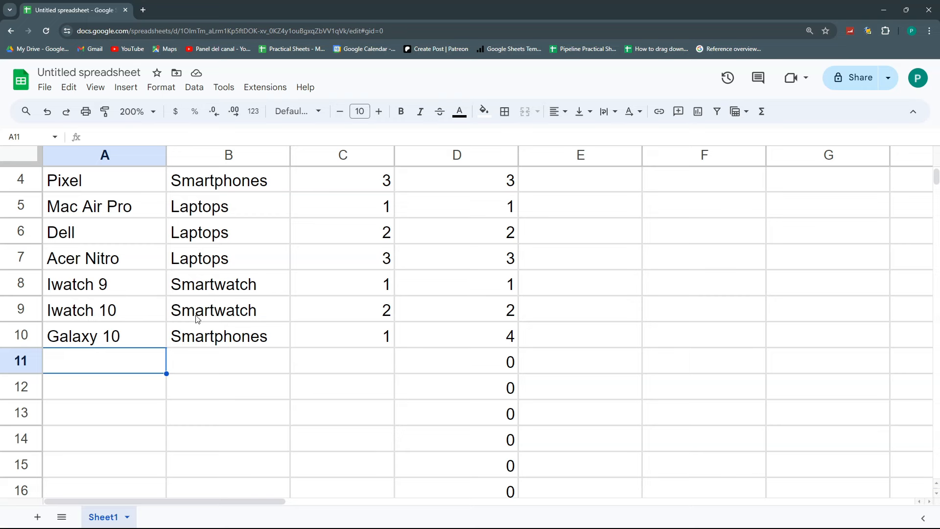
pyautogui.write('Google ')
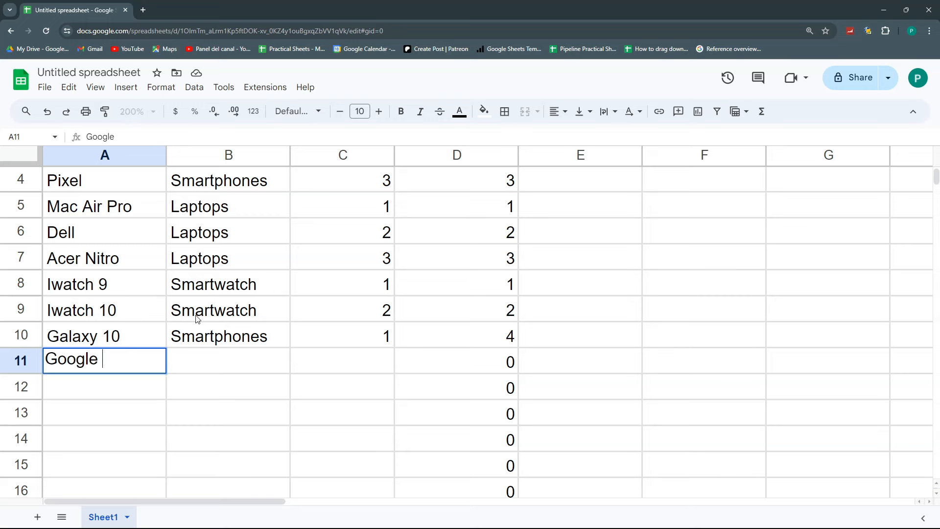
pyautogui.write('SW')
pyautogui.press('Tab')
pyautogui.write('Sm')
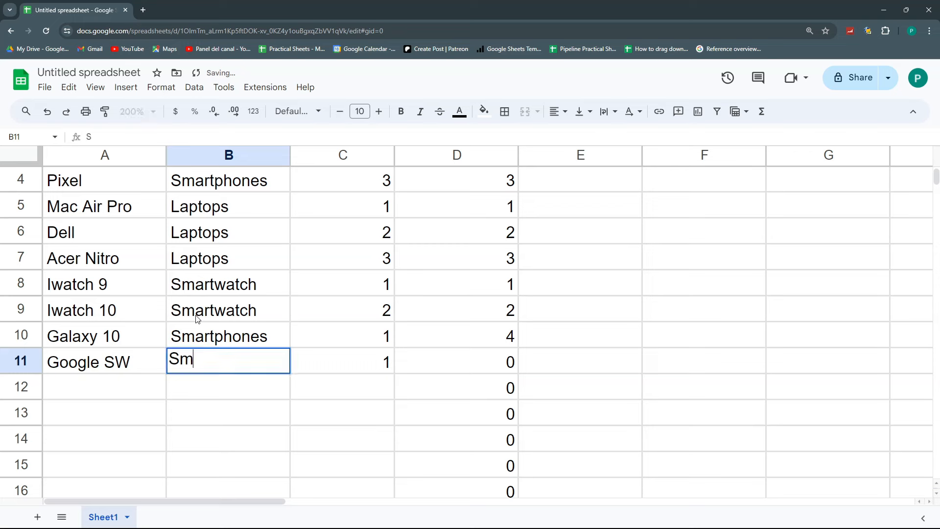
pyautogui.write('a')
pyautogui.press('BackSpace')
pyautogui.write('artwatch')
pyautogui.press('Return')
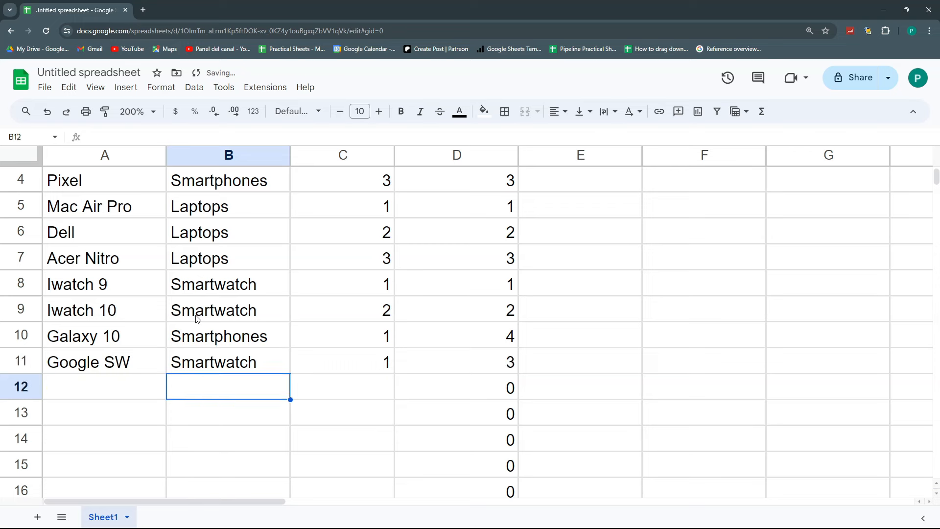
pyautogui.click(509, 363)
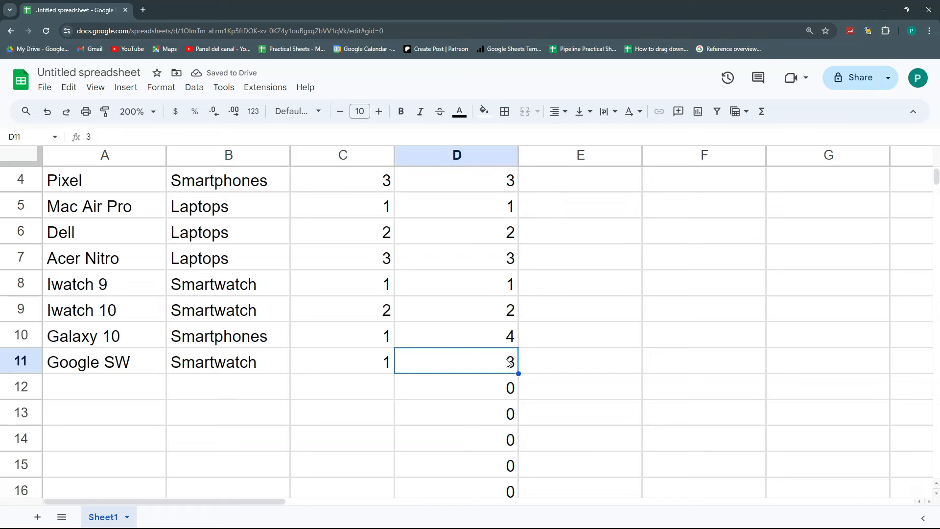
# Step: Wrap the COUNTIF in the D2 formula in IF(curr="",,…) to leave rows without a product blank, and apply the formula
pyautogui.scroll(3, 509, 363)
pyautogui.scroll(-3, 508, 362)
pyautogui.click(478, 391)
pyautogui.scroll(3, 490, 410)
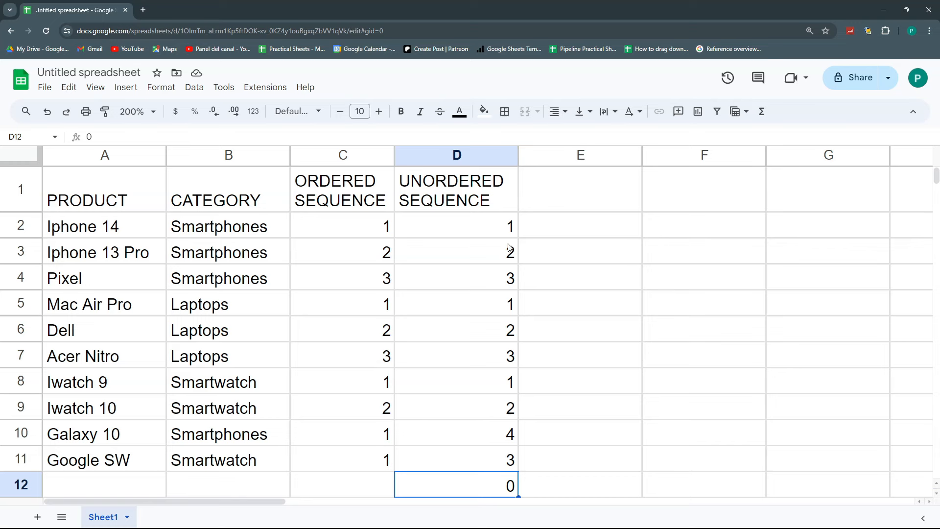
pyautogui.click(495, 234)
pyautogui.doubleClick(492, 235)
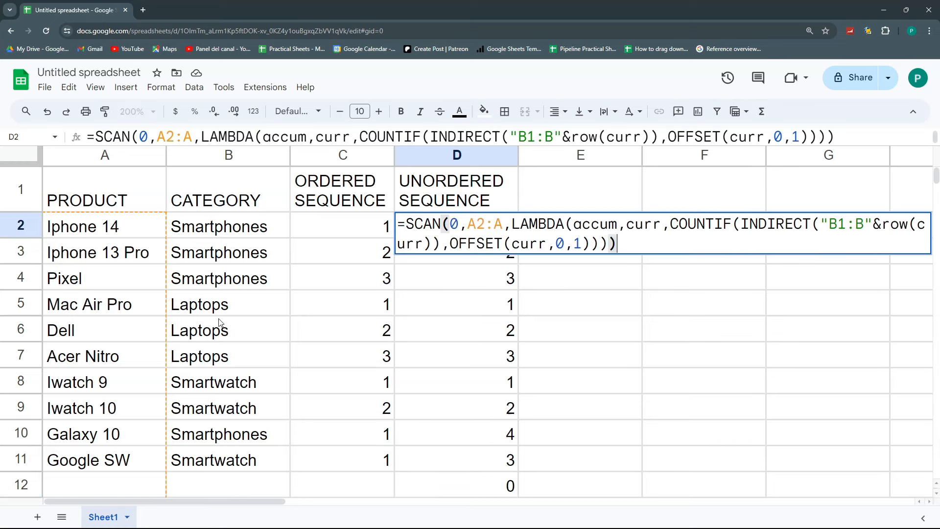
pyautogui.click(670, 227)
pyautogui.write('if(')
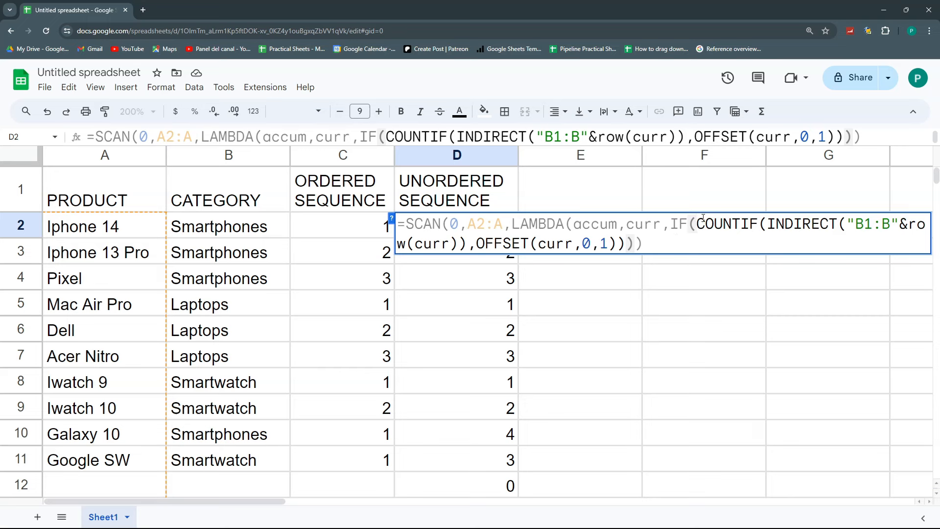
pyautogui.write('curr=""')
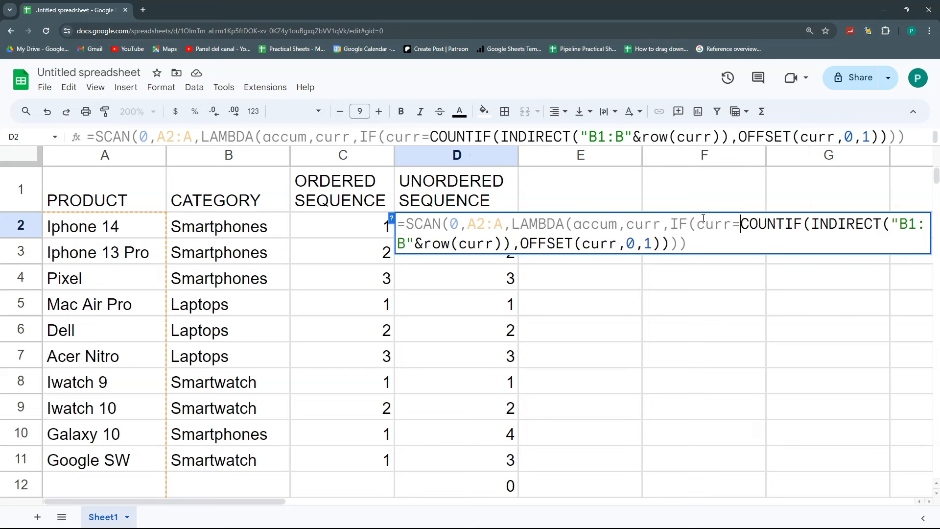
pyautogui.write(',,')
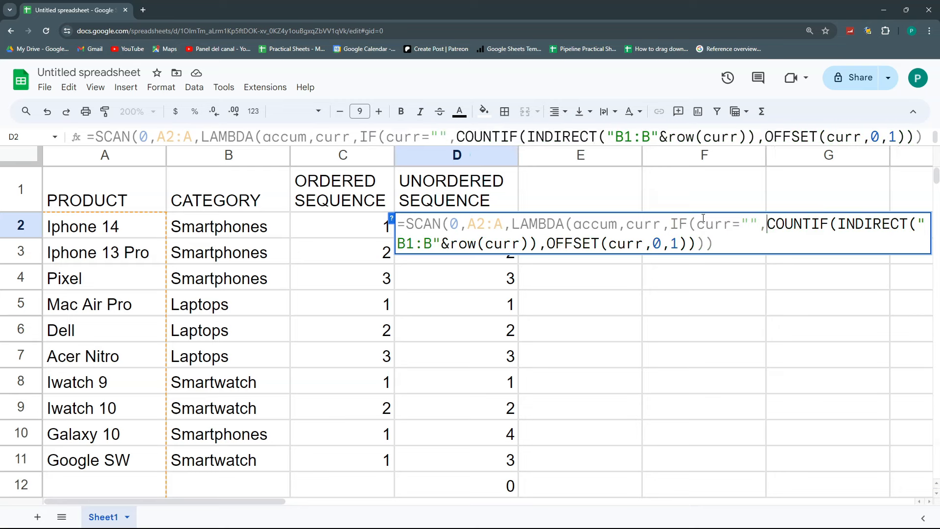
pyautogui.press('Return')
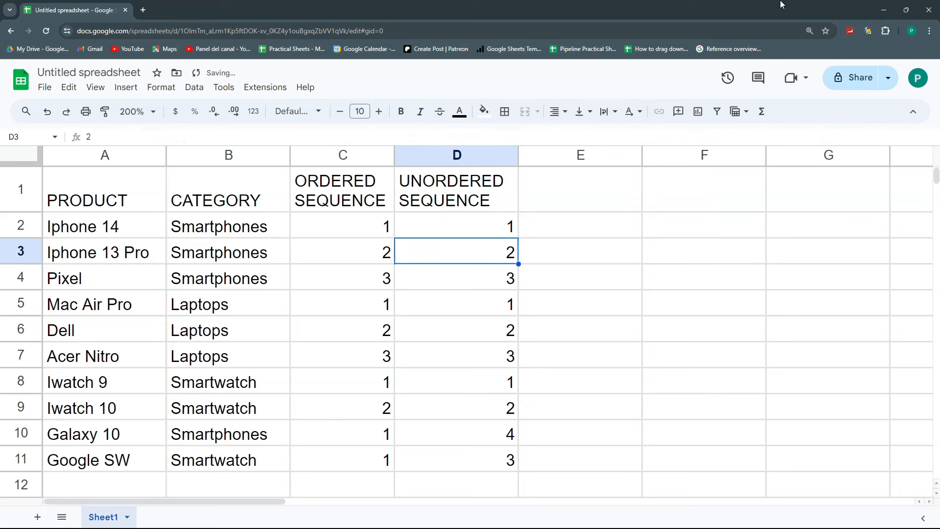
# Step: Prefix the COUNTIF in the D2 formula with "REF"&, apply it, and check the references in the UNORDERED SEQUENCE column
pyautogui.press('Up')
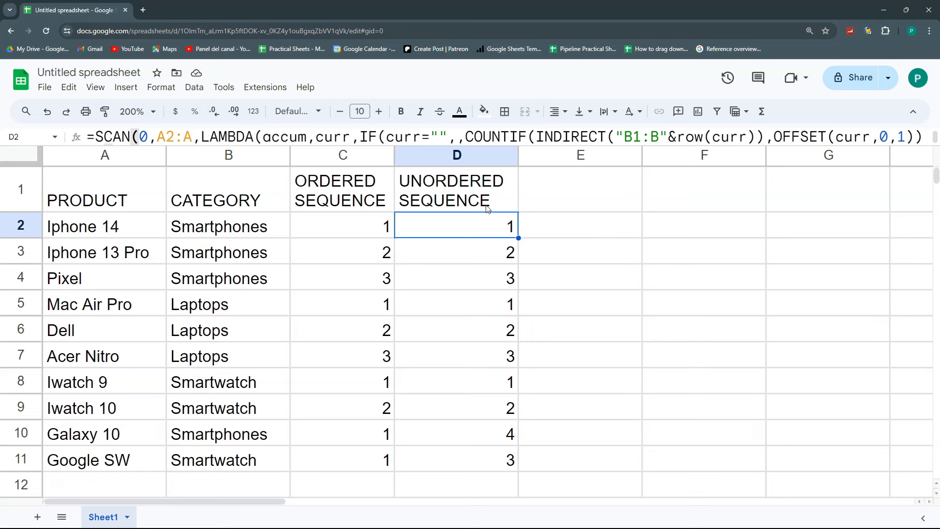
pyautogui.doubleClick(507, 232)
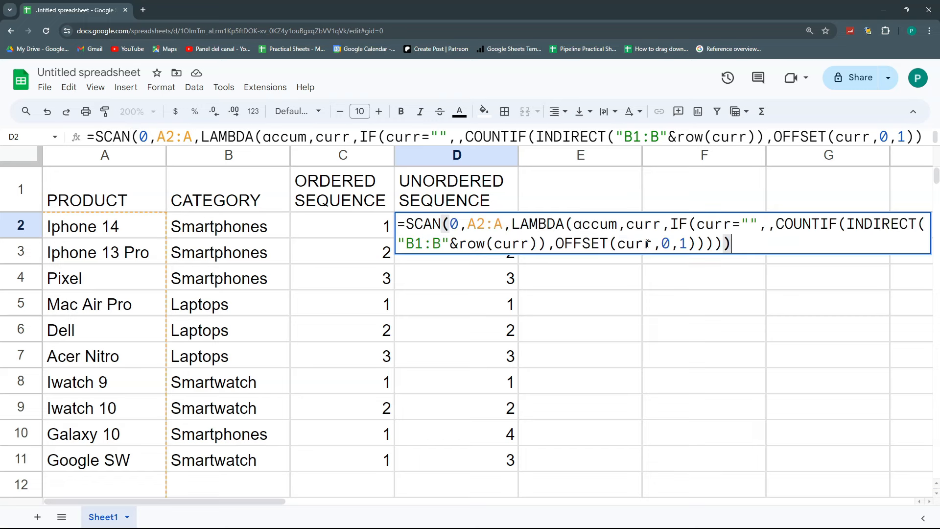
pyautogui.click(775, 224)
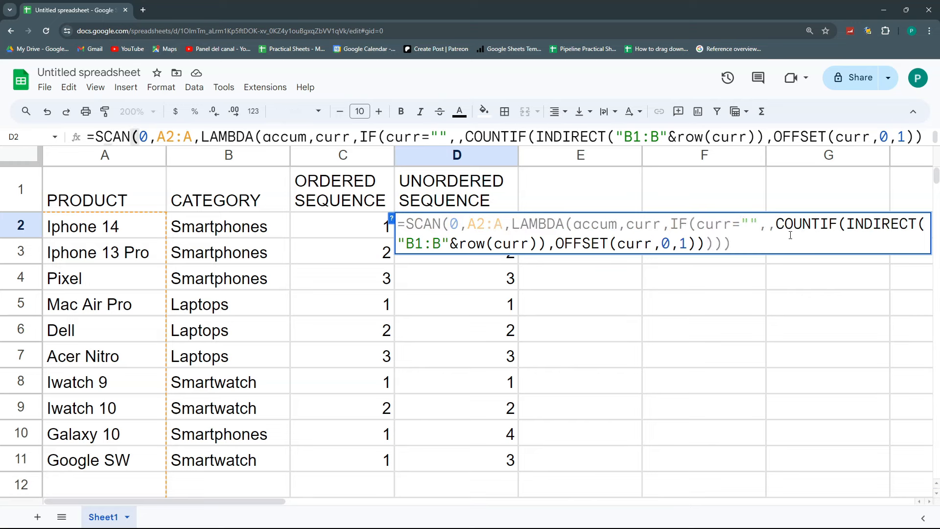
pyautogui.write('"&r')
pyautogui.press('BackSpace')
pyautogui.write('REF"')
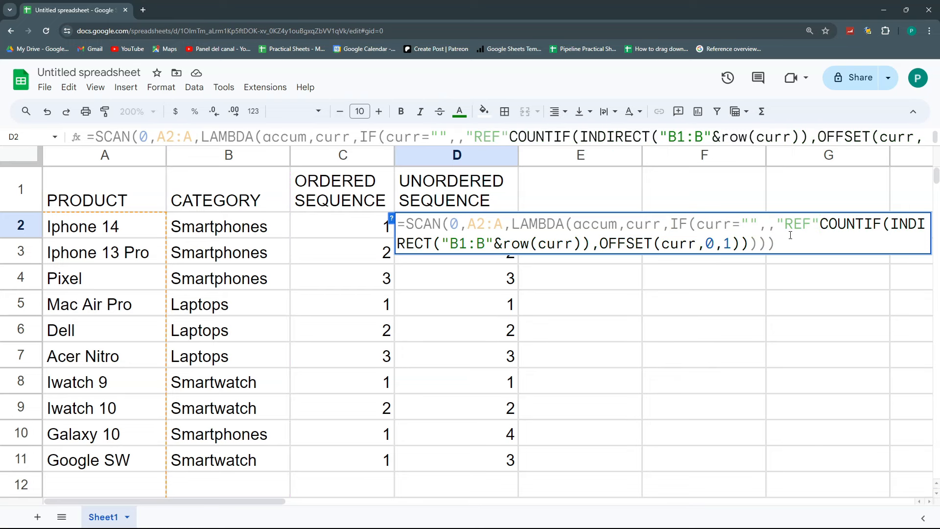
pyautogui.write('&')
pyautogui.press('Return')
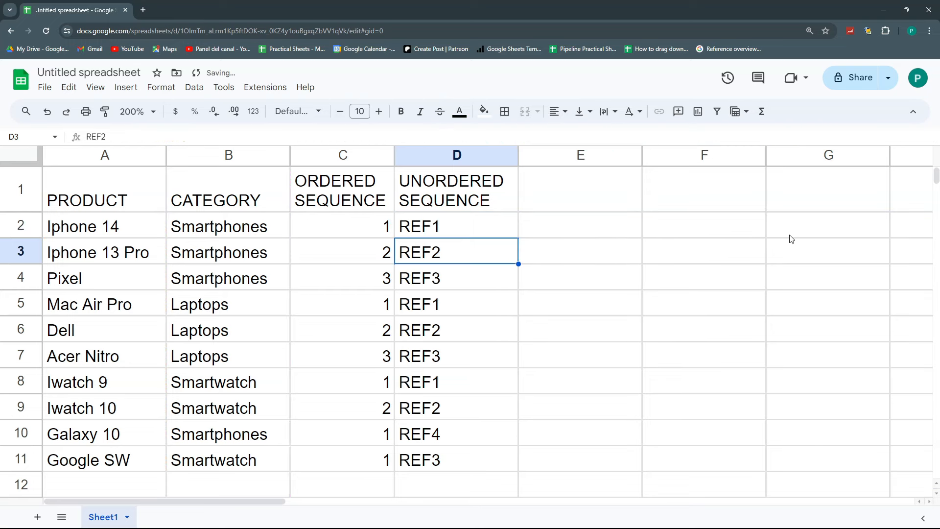
pyautogui.click(467, 236)
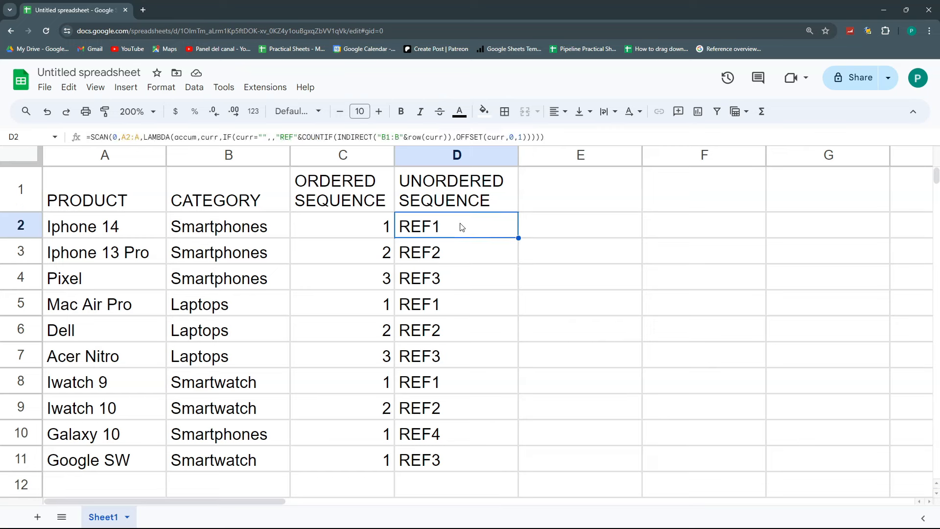
pyautogui.doubleClick(463, 231)
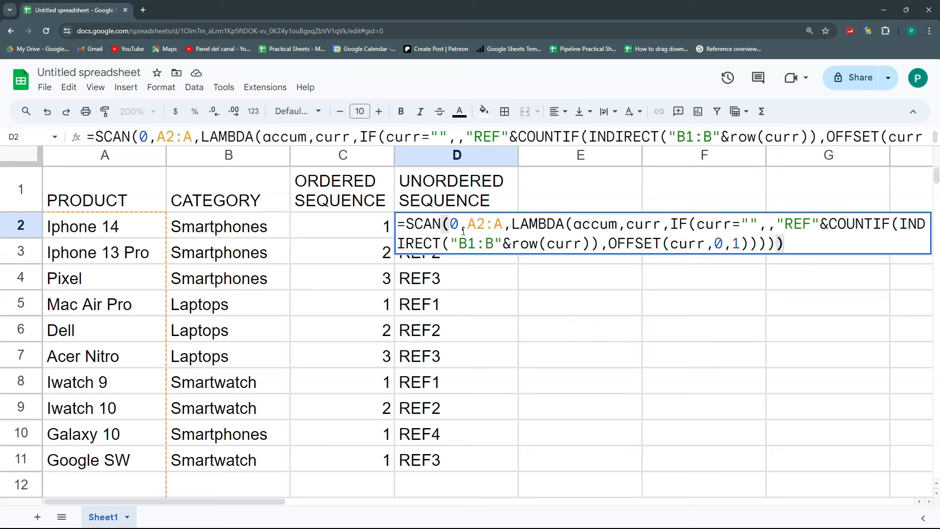
pyautogui.press('Escape')
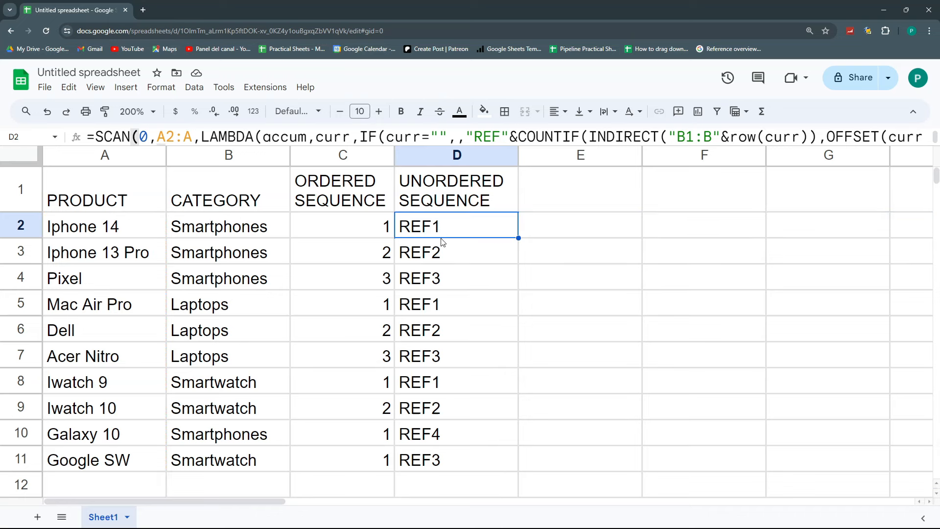
pyautogui.click(433, 307)
pyautogui.click(449, 387)
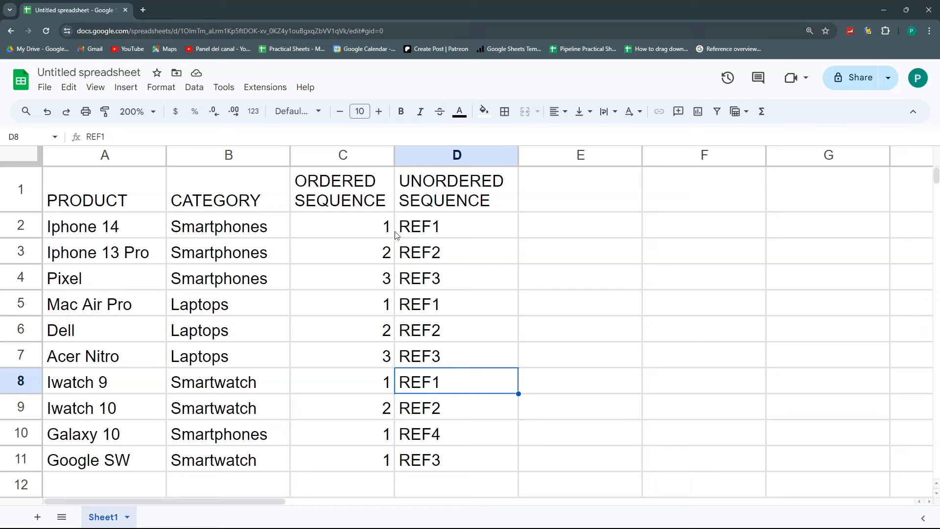
# Step: Insert a column between CATEGORY and ORDERED SEQUENCE and head it CAT CODE in C1
pyautogui.click(245, 228)
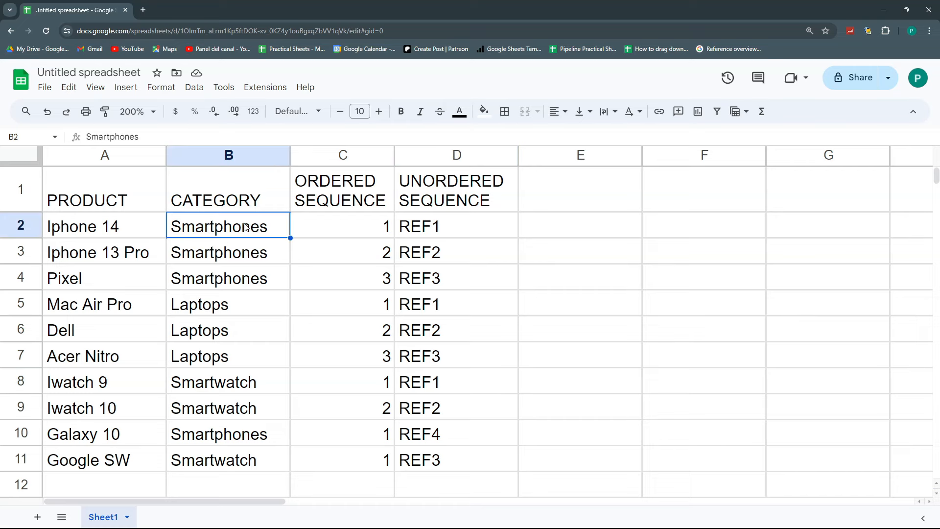
pyautogui.click(314, 153)
pyautogui.rightClick(315, 153)
pyautogui.click(366, 211)
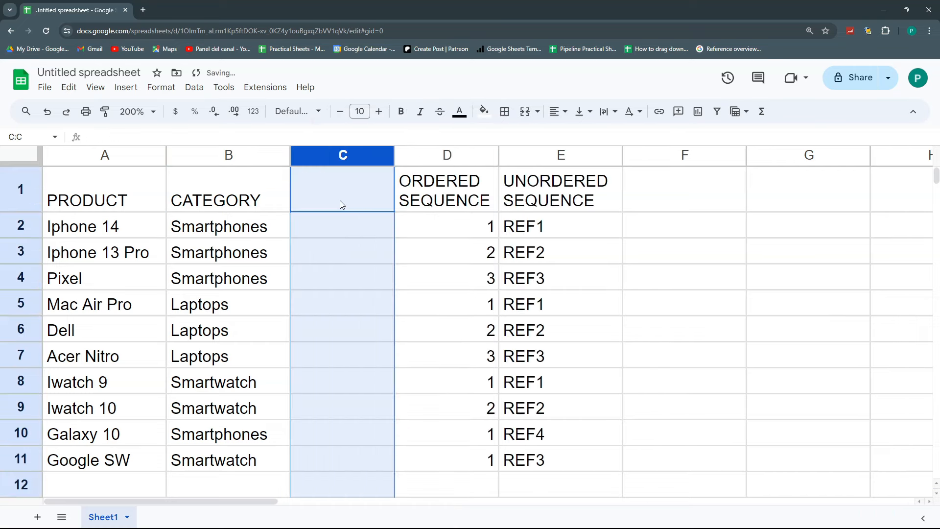
pyautogui.write('cat')
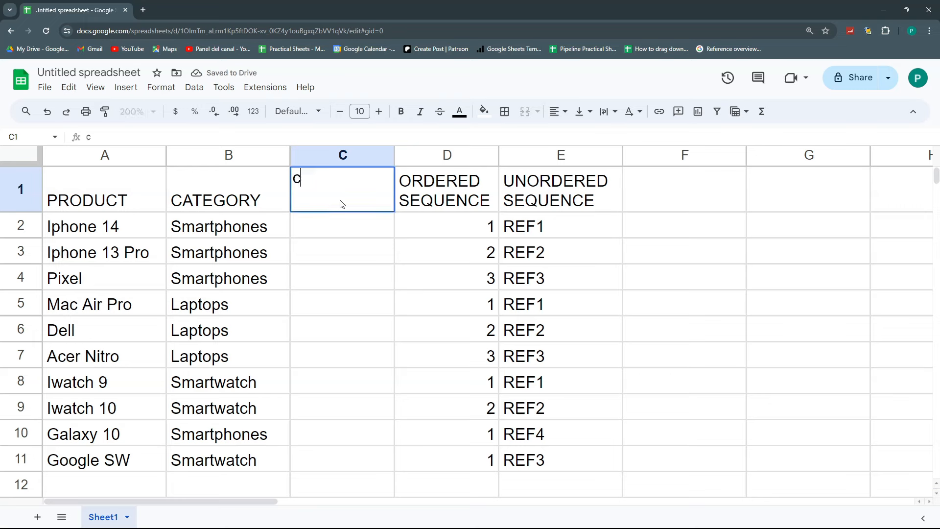
pyautogui.press('BackSpace')
pyautogui.press('BackSpace')
pyautogui.press('BackSpace')
pyautogui.write('CAT CODE')
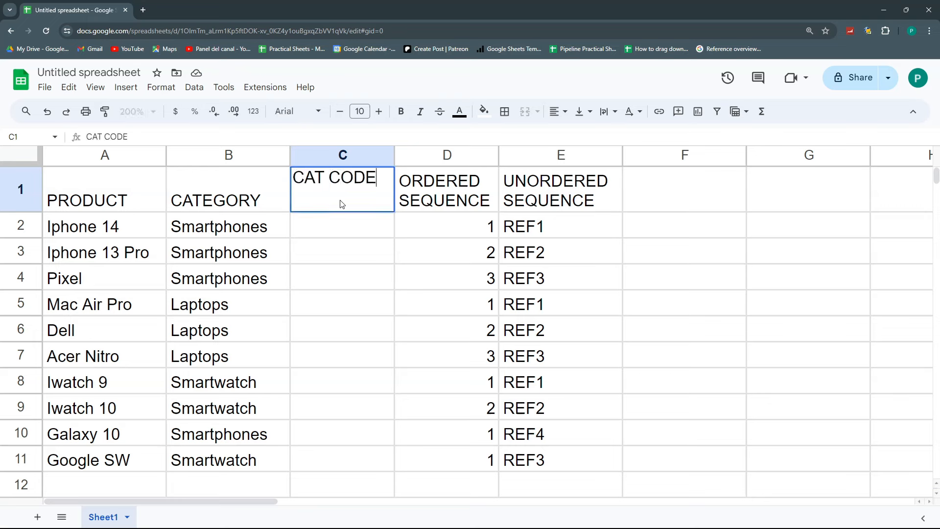
pyautogui.press('Return')
# Step: Enter the category code SP in C2 and fill it down to C11
pyautogui.write('sp')
pyautogui.press('BackSpace')
pyautogui.press('BackSpace')
pyautogui.write('SP')
pyautogui.press('Return')
pyautogui.click(389, 234)
pyautogui.moveTo(394, 238); pyautogui.dragTo(381, 463)
# Step: Replace the category code of the three Laptops rows, C5:C7, with LT
pyautogui.click(317, 307)
pyautogui.write('ÑL')
pyautogui.press('BackSpace')
pyautogui.press('BackSpace')
pyautogui.write('LT')
pyautogui.press('Return')
pyautogui.press('Up')
pyautogui.hotkey('ctrl', 'c')
pyautogui.press('Down')
pyautogui.hotkey('shift', 'Down')
pyautogui.hotkey('ctrl', 'v')
# Step: Set the category code of the Smartwatch rows C8, C9 and C11 to SW, and narrow the CAT CODE column
pyautogui.press('Down')
pyautogui.write('SW')
pyautogui.press('Return')
pyautogui.press('Up')
pyautogui.hotkey('ctrl', 'c')
pyautogui.press('Down')
pyautogui.hotkey('ctrl', 'v')
pyautogui.press('Down')
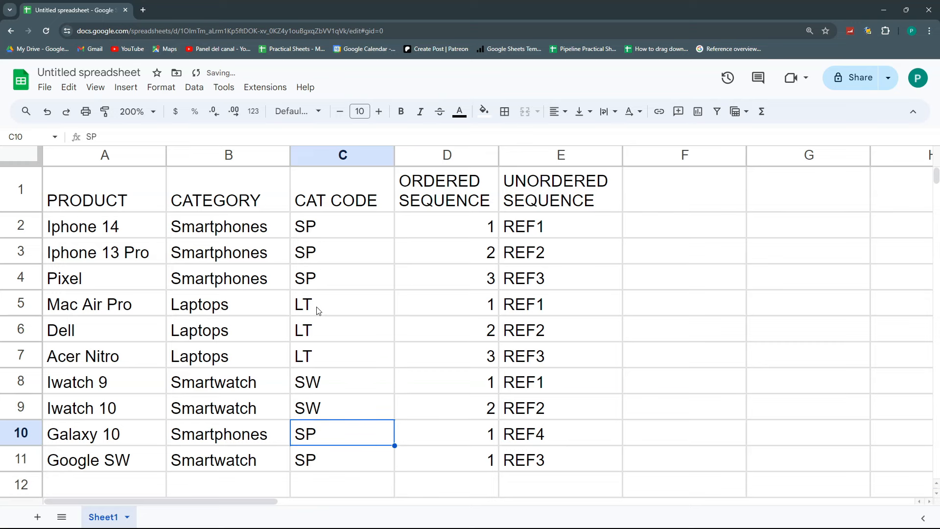
pyautogui.press('Down')
pyautogui.write('SW')
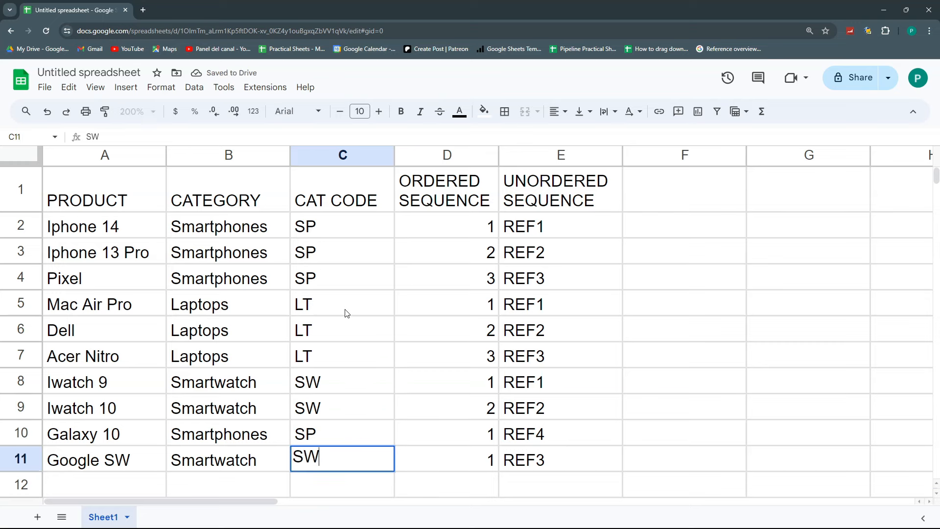
pyautogui.press('Return')
pyautogui.moveTo(394, 155); pyautogui.dragTo(356, 155)
# Step: Replace the "REF" prefix before COUNTIF in the E2 formula with the opening of an OFFSET function
pyautogui.click(522, 232)
pyautogui.doubleClick(522, 231)
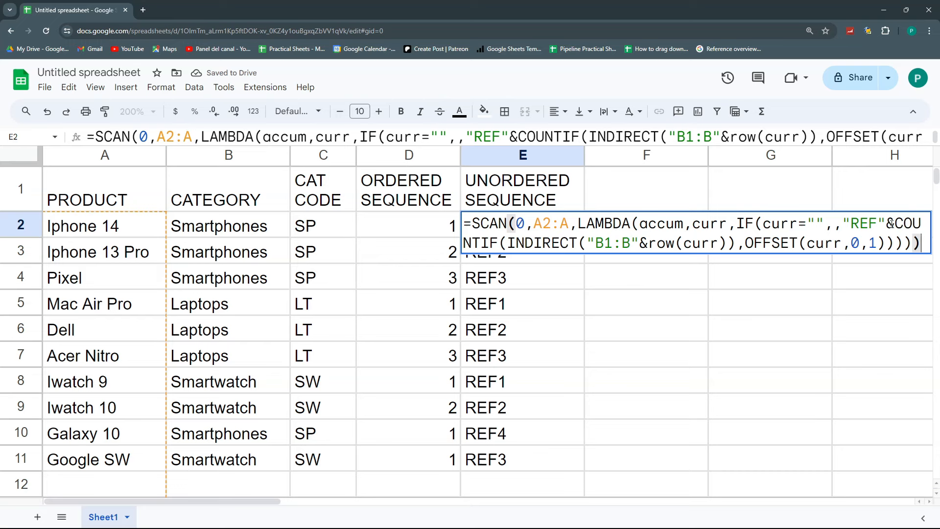
pyautogui.moveTo(891, 224); pyautogui.dragTo(840, 223)
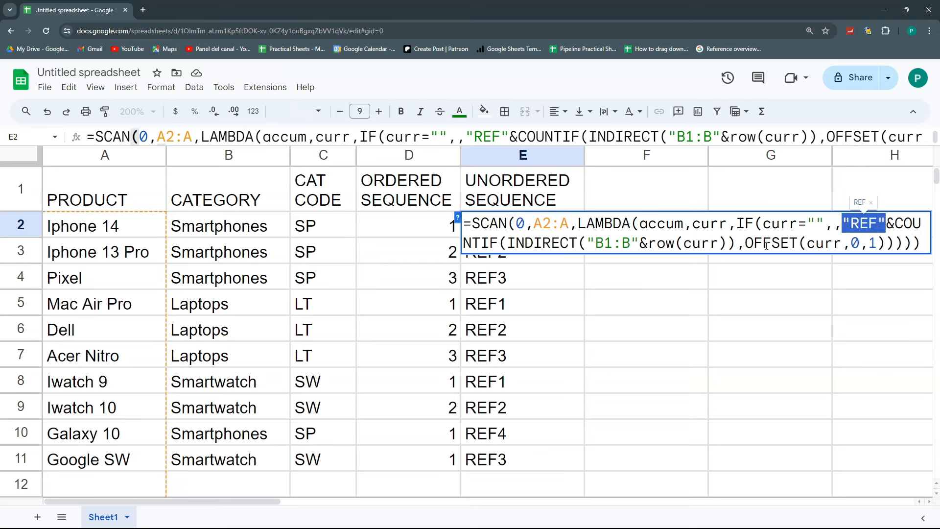
pyautogui.press('BackSpace')
pyautogui.write('off')
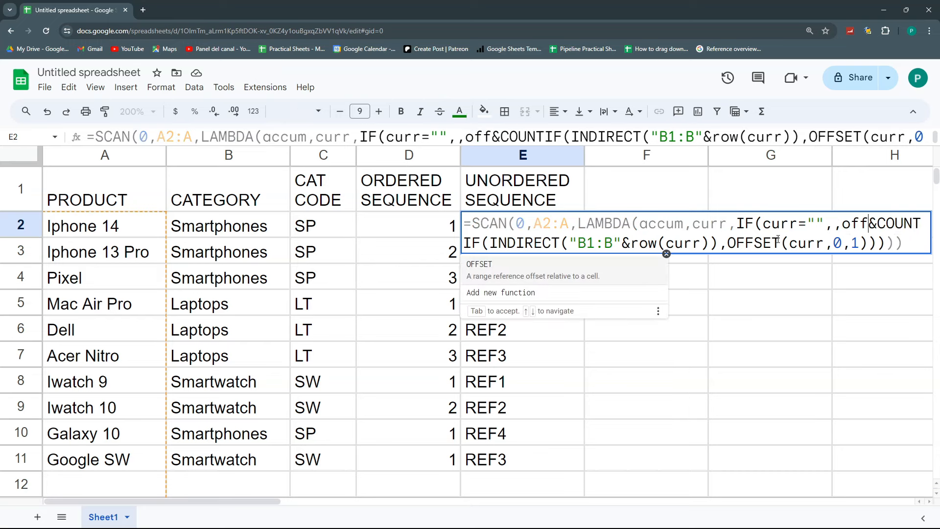
pyautogui.press('BackSpace')
pyautogui.press('BackSpace')
pyautogui.press('BackSpace')
pyautogui.write('OFFSET(')
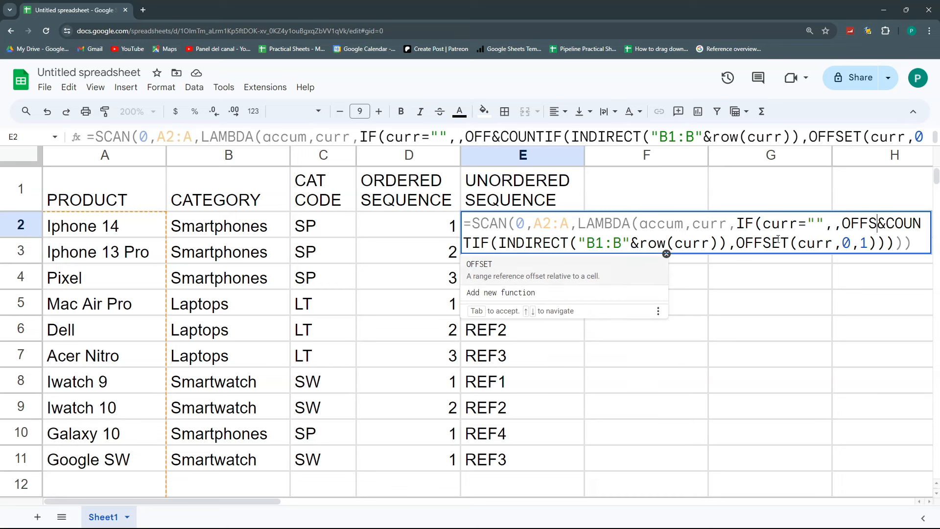
# Step: Complete the prefix as OFFSET(curr,0,2) so it takes the CAT CODE value, and apply the E2 formula
pyautogui.write('curr')
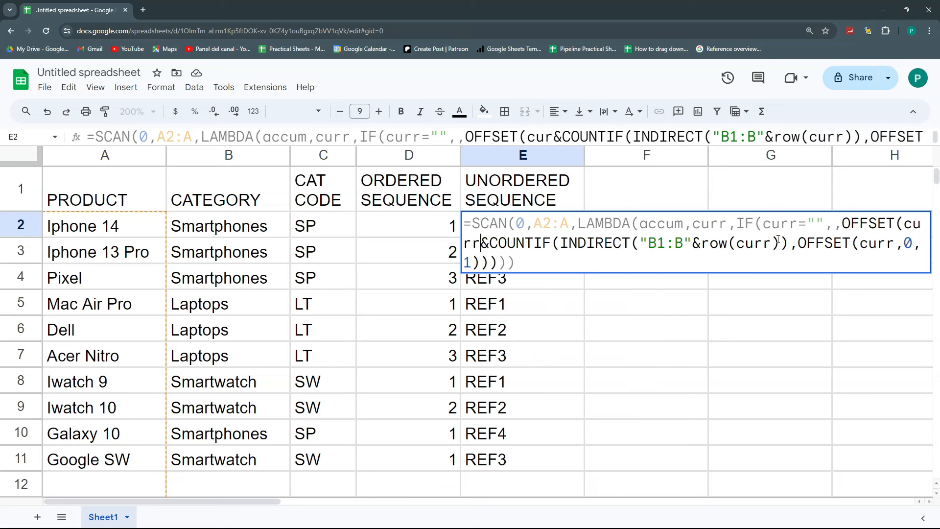
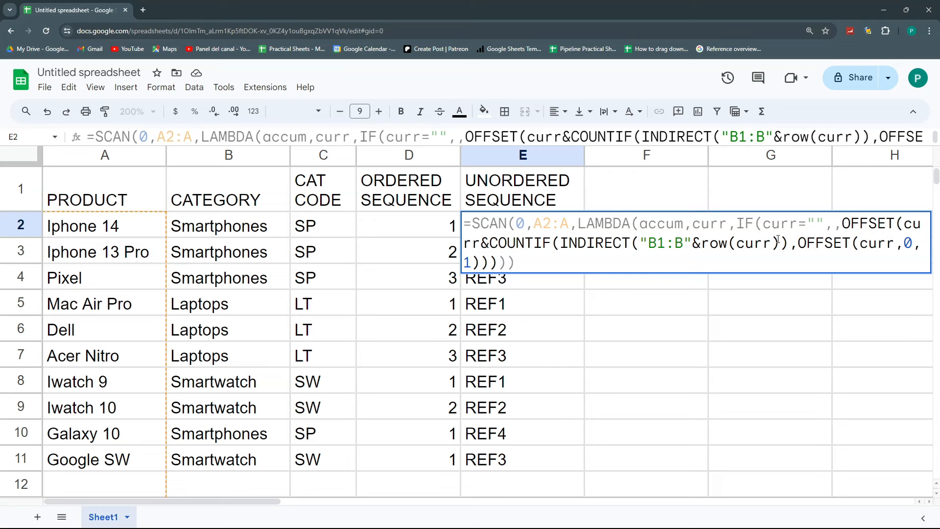
pyautogui.write(',')
pyautogui.hotkey('alt', 'Return')
pyautogui.write('0,')
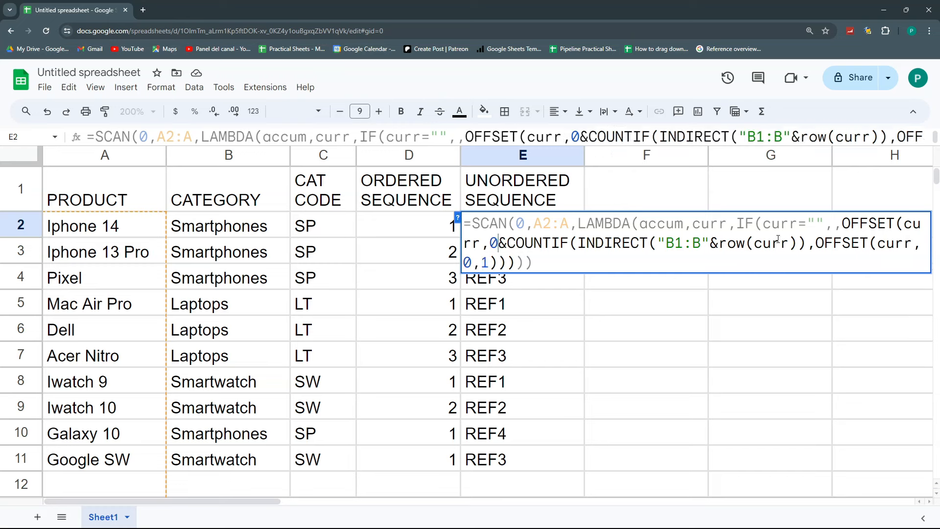
pyautogui.write('2')
pyautogui.press('Delete')
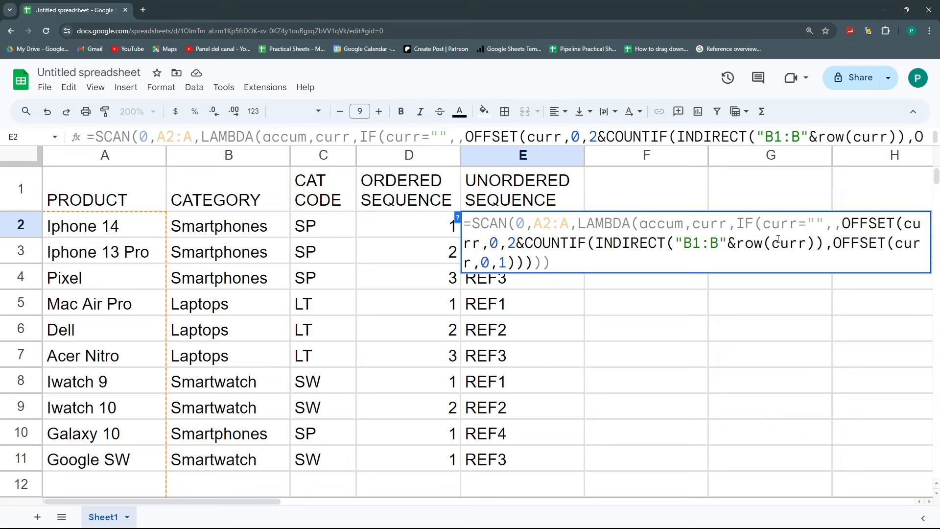
pyautogui.write(')')
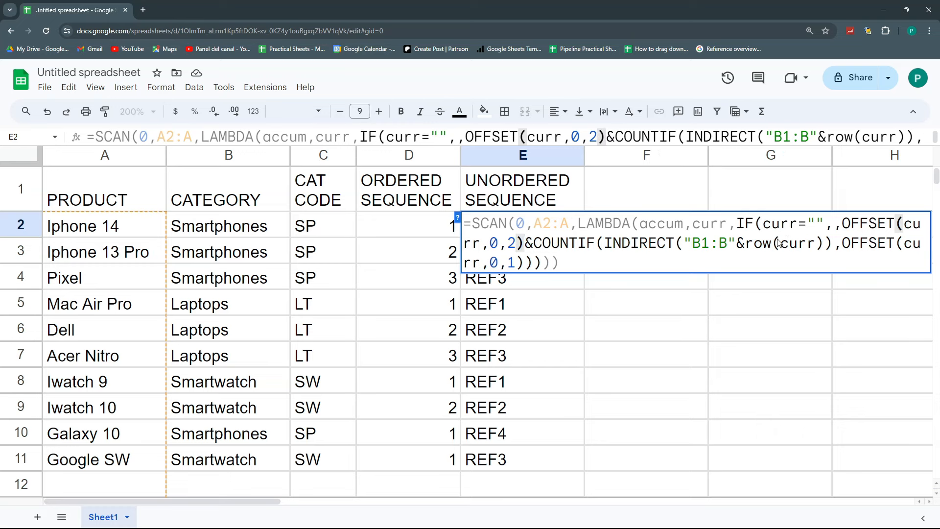
pyautogui.press('Return')
pyautogui.press('Up')
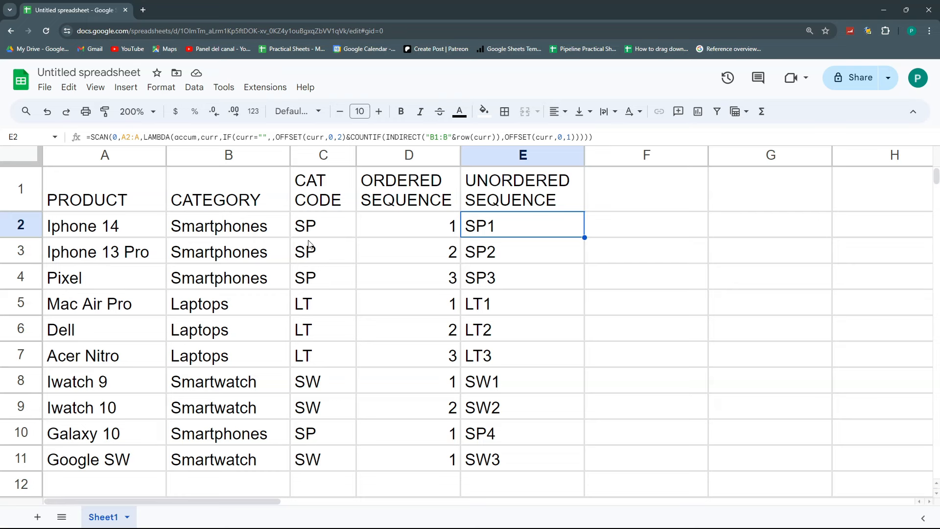
# Step: Add a new sheet to the spreadsheet and name it Ref
pyautogui.click(38, 517)
pyautogui.doubleClick(165, 518)
pyautogui.write('Ref')
pyautogui.press('Return')
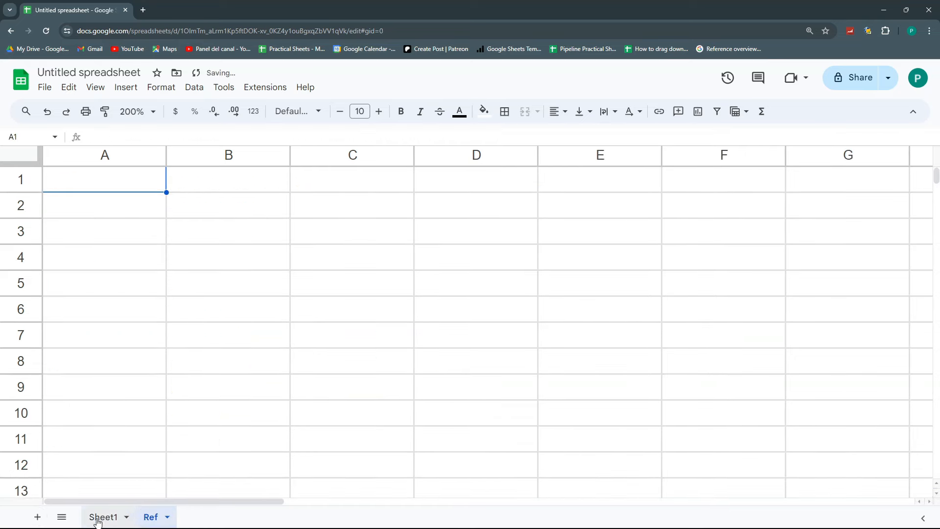
# Step: Copy the categories and codes in B4:C8 of Sheet1 into the Ref sheet starting at A2
pyautogui.click(95, 517)
pyautogui.moveTo(272, 280); pyautogui.dragTo(321, 382)
pyautogui.hotkey('ctrl', 'c')
pyautogui.click(150, 517)
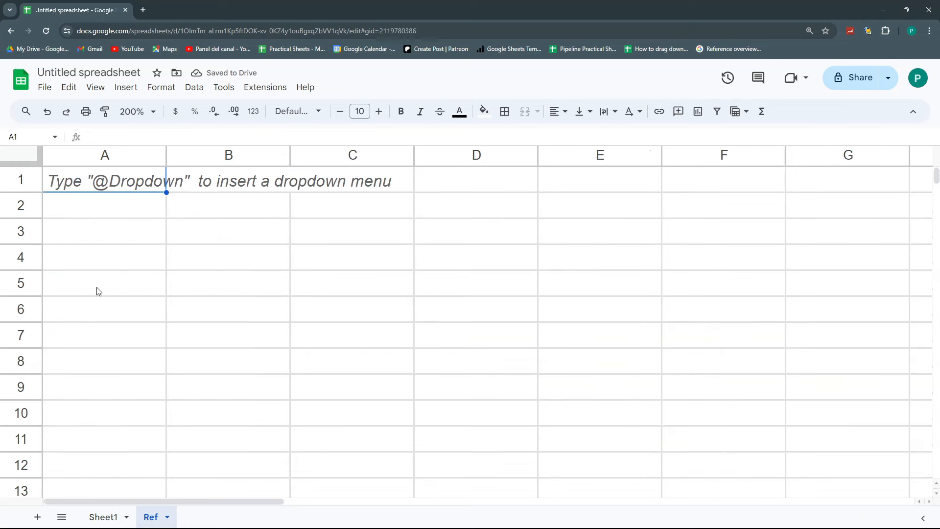
pyautogui.click(104, 209)
pyautogui.hotkey('ctrl', 'v')
# Step: Enter the headers Cat in A1 and Code in B1 of the Ref sheet
pyautogui.click(118, 182)
pyautogui.write('P')
pyautogui.press('BackSpace')
pyautogui.write('Cat')
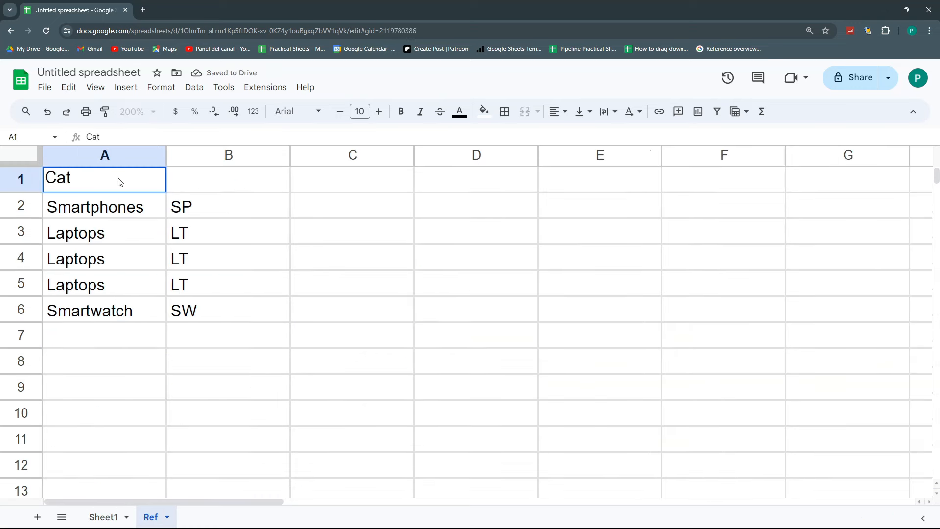
pyautogui.press('Tab')
pyautogui.write('Code')
pyautogui.press('Return')
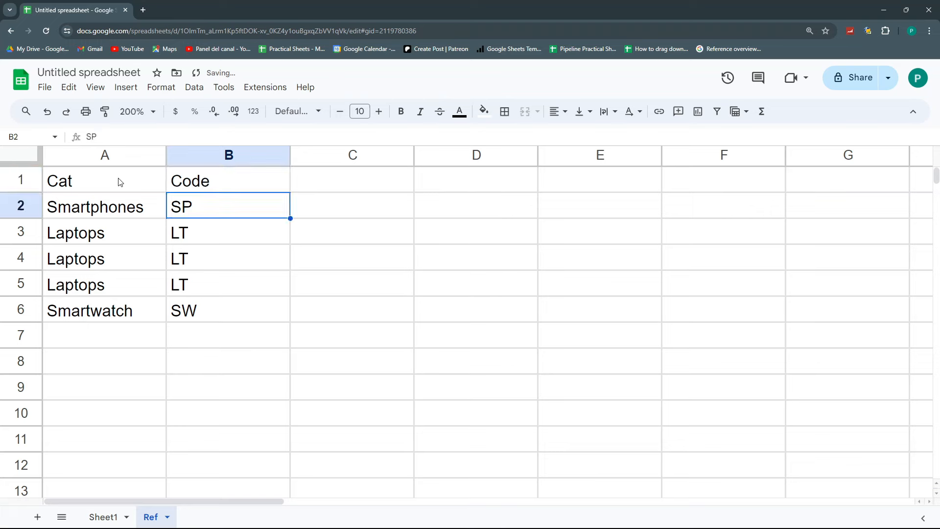
# Step: Delete the duplicate Laptops rows 4 and 5 from the Ref sheet
pyautogui.moveTo(21, 257); pyautogui.dragTo(21, 283)
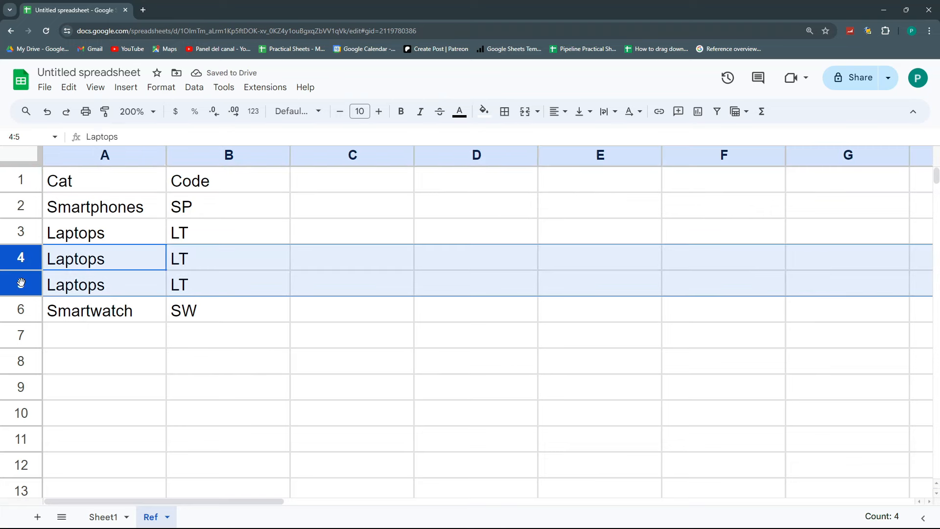
pyautogui.hotkey('ctrl', 'alt', '-')
pyautogui.click(157, 292)
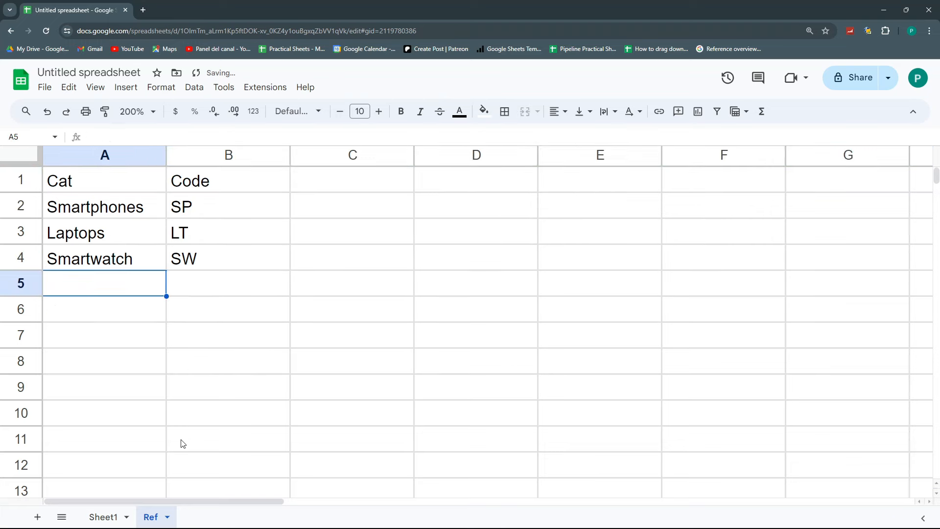
# Step: In the Sheet1 E2 formula, set the column offset of the first OFFSET to 1 to point at the category
pyautogui.click(103, 517)
pyautogui.press('F2')
pyautogui.press('Escape')
pyautogui.click(494, 226)
pyautogui.press('F2')
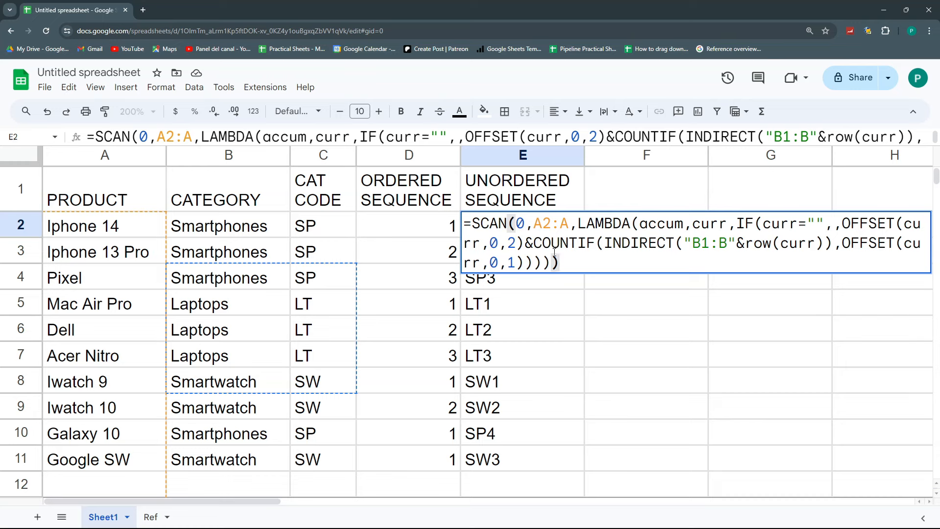
pyautogui.doubleClick(512, 242)
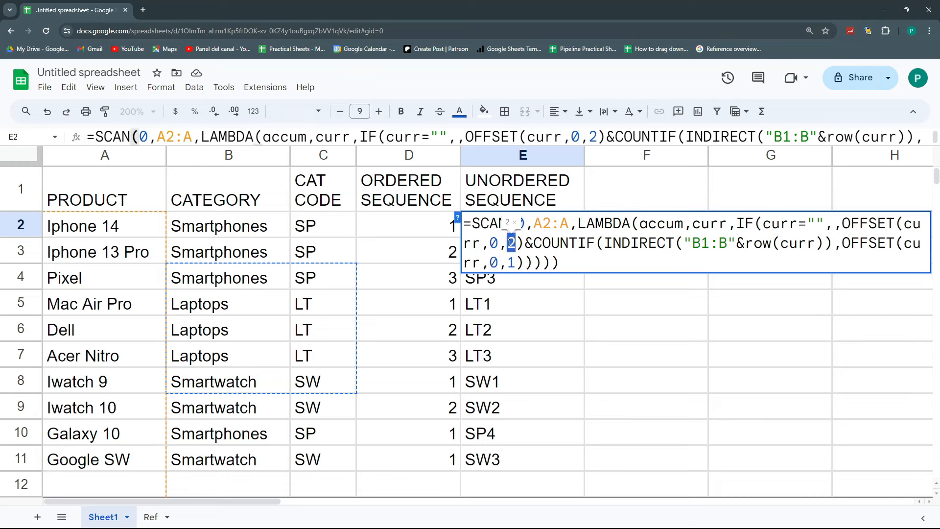
pyautogui.write('1')
# Step: Start a VLOOKUP around the first OFFSET in the E2 formula, using OFFSET(curr,0,1) as its search key
pyautogui.click(846, 226)
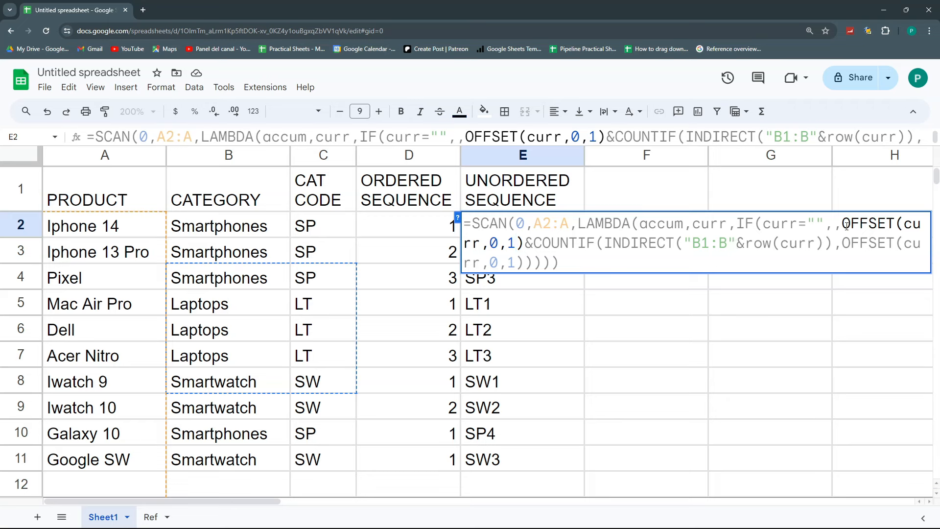
pyautogui.write('VLOOKUP')
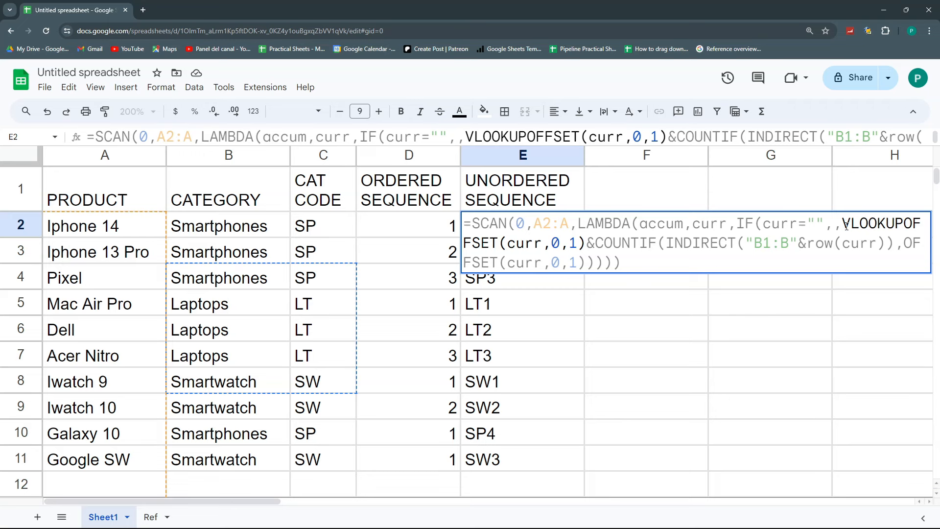
pyautogui.write('(')
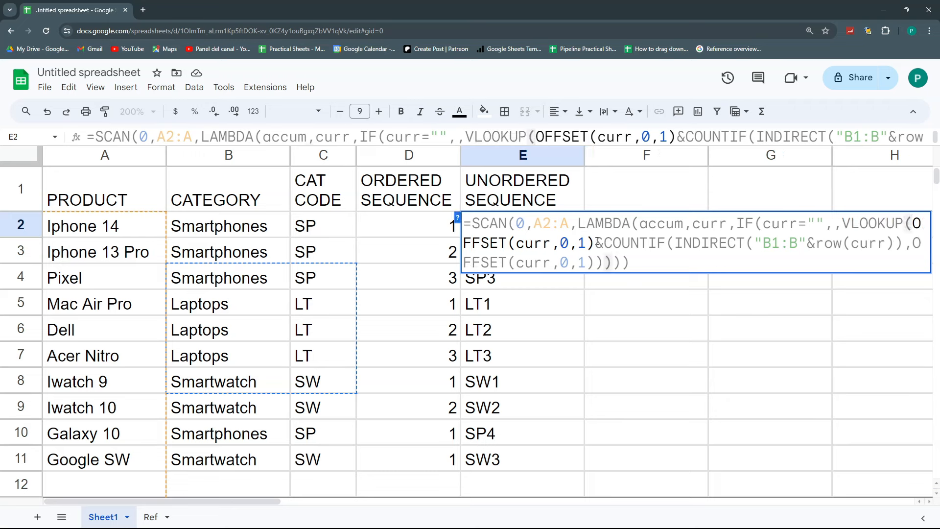
pyautogui.click(597, 241)
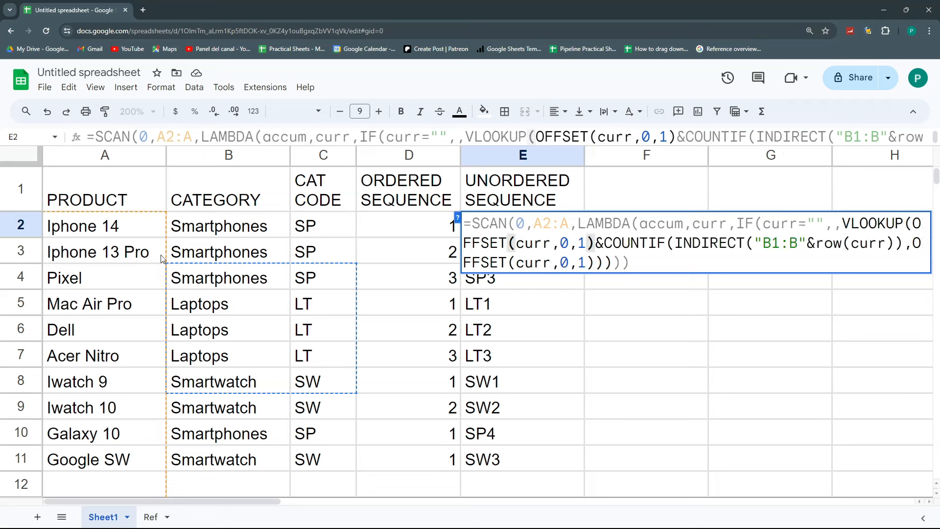
pyautogui.write(',')
# Step: Complete the VLOOKUP with range Ref!A:B, column index 2 and exact match 0, and commit the E2 formula
pyautogui.click(151, 517)
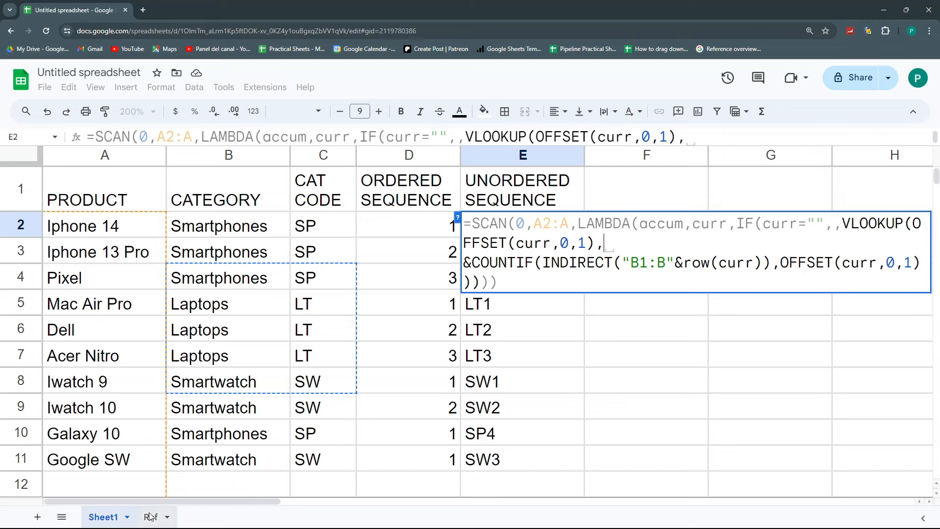
pyautogui.moveTo(117, 158); pyautogui.dragTo(199, 154)
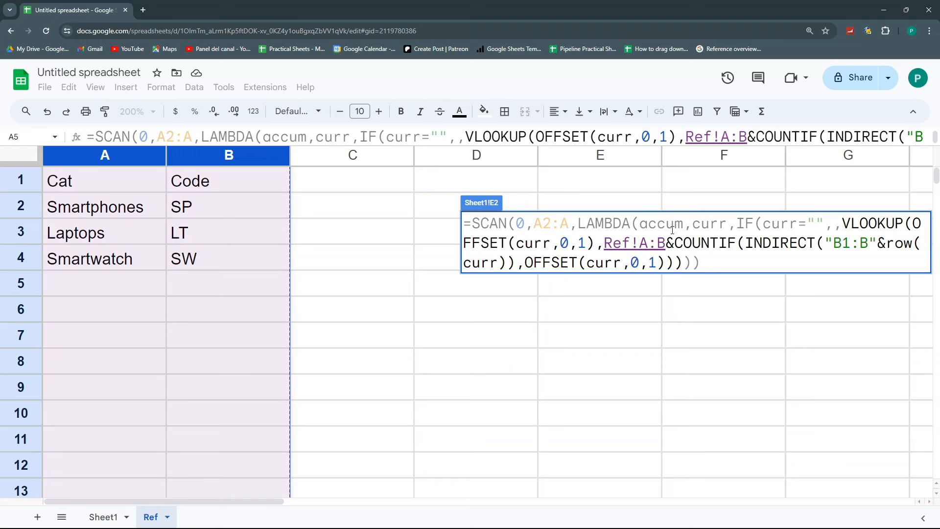
pyautogui.write(',2')
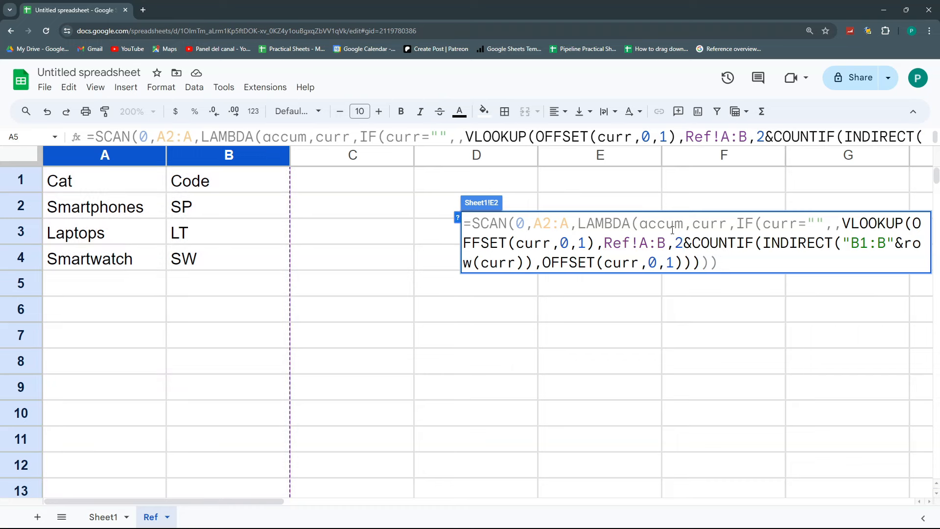
pyautogui.write(',0')
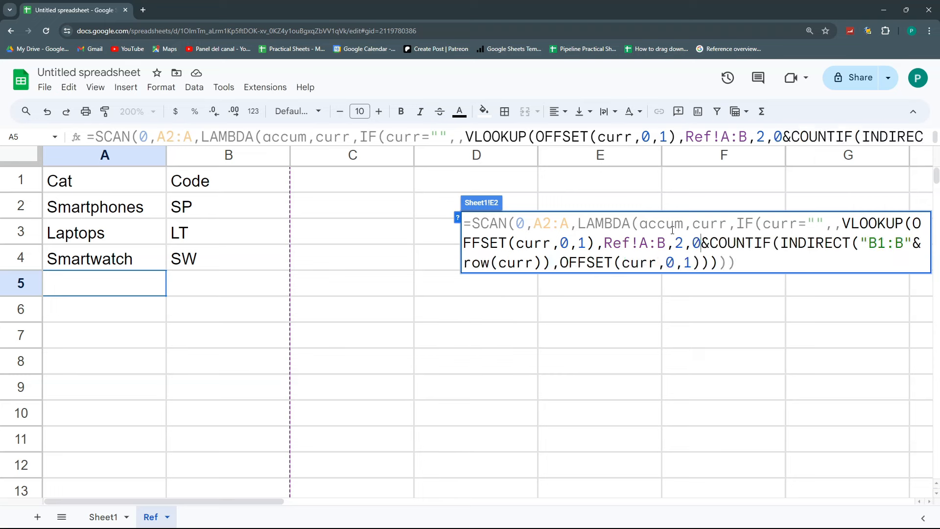
pyautogui.write(')')
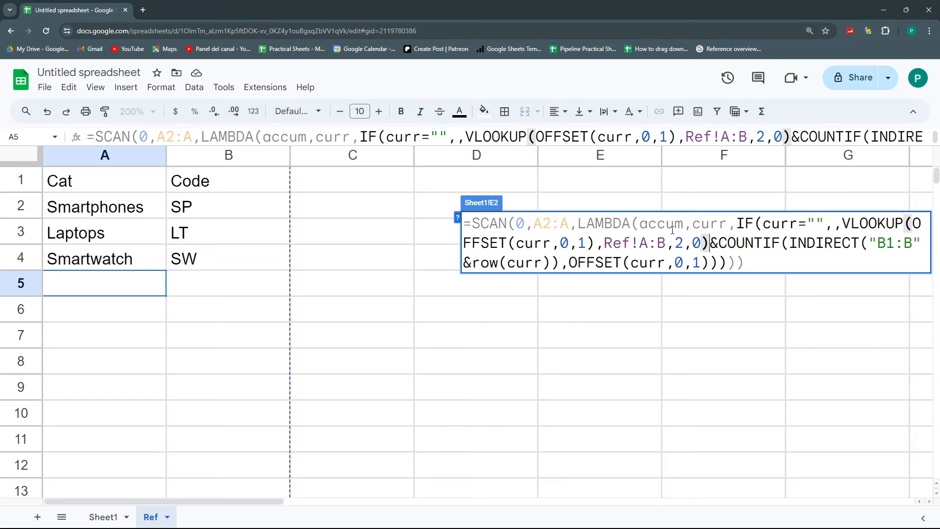
pyautogui.press('Return')
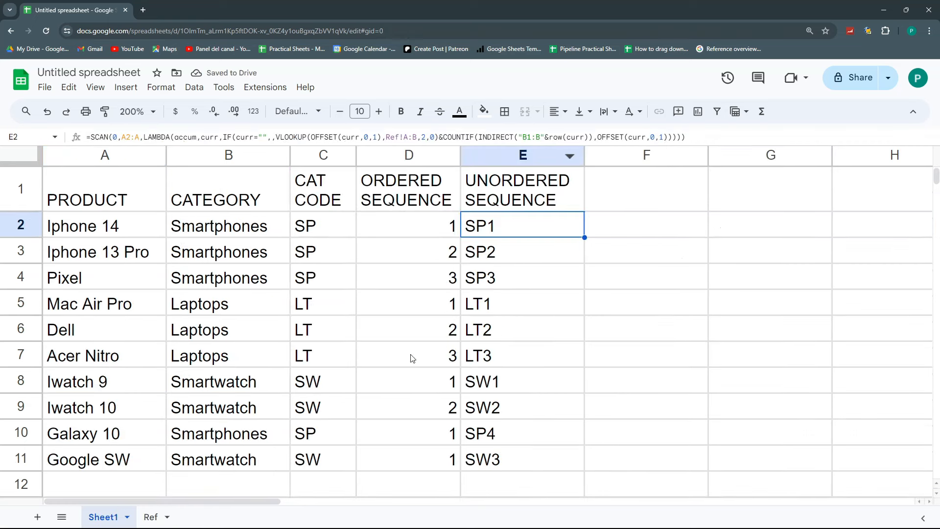
# Step: Delete the CAT CODE column from Sheet1 and review the formula under UNORDERED SEQUENCE
pyautogui.click(324, 156)
pyautogui.hotkey('ctrl', 'alt', '-')
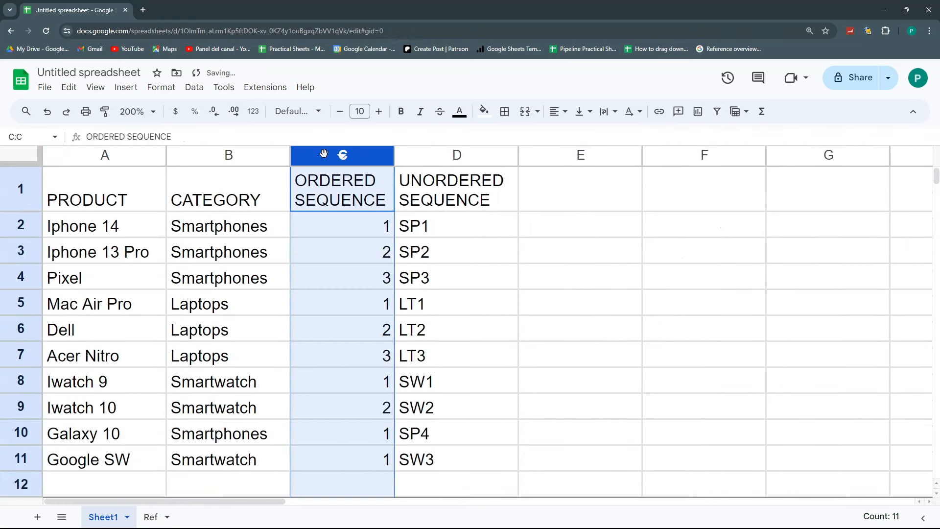
pyautogui.click(437, 257)
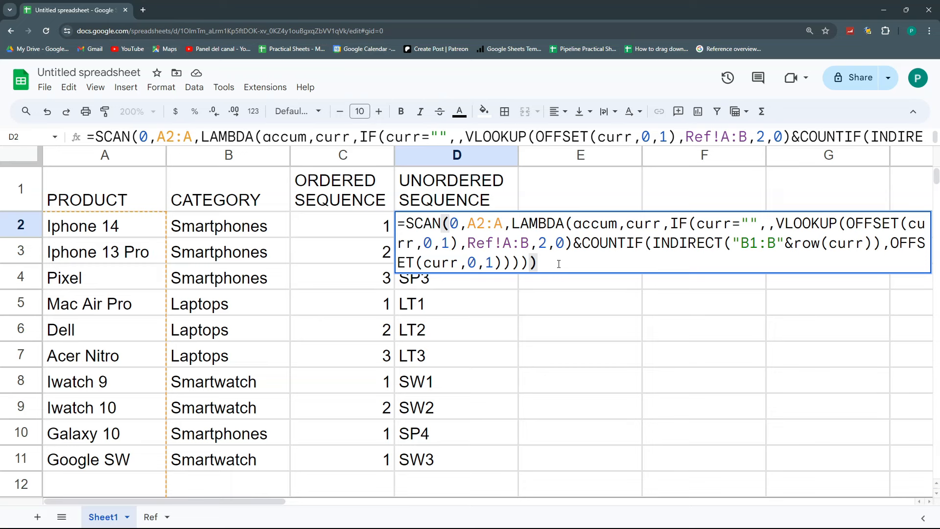
pyautogui.press('Escape')
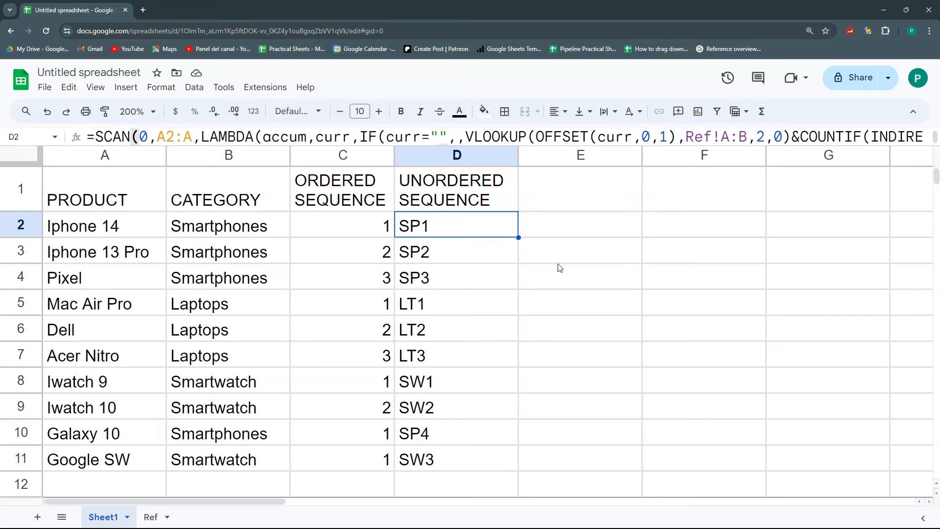